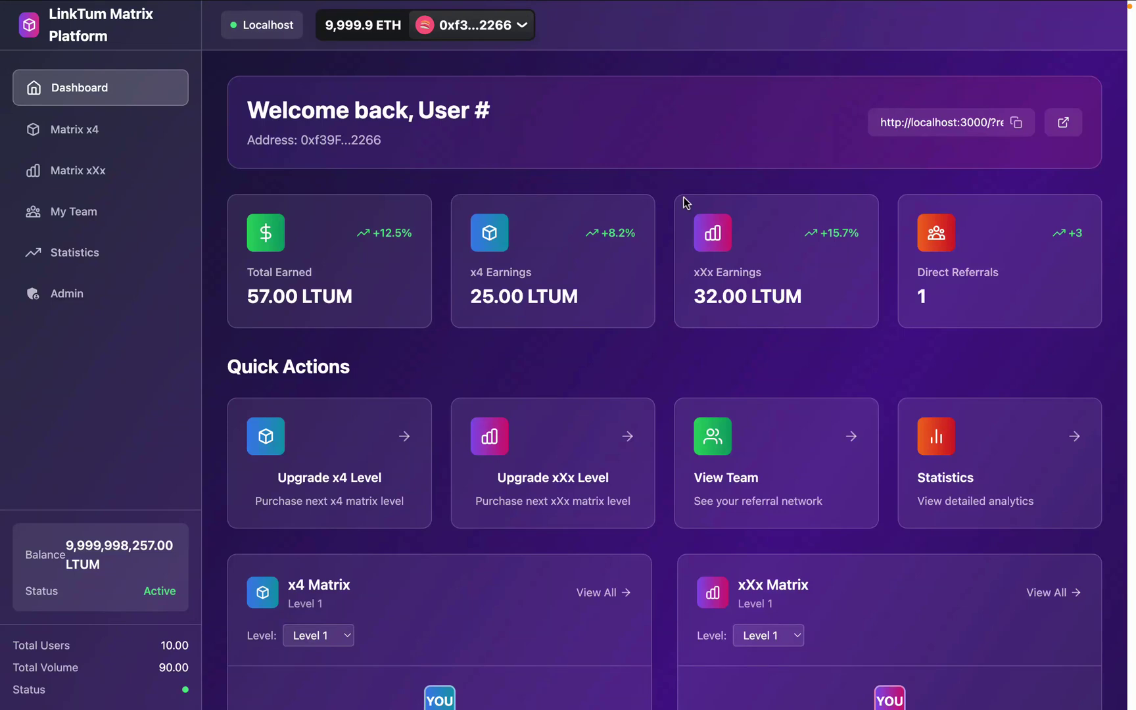
# Look over the dashboard and copy the referral link from the welcome banner.
pyautogui.scroll(-8, 684, 201)
pyautogui.scroll(8, 683, 201)
pyautogui.moveTo(497, 115); pyautogui.dragTo(341, 113)
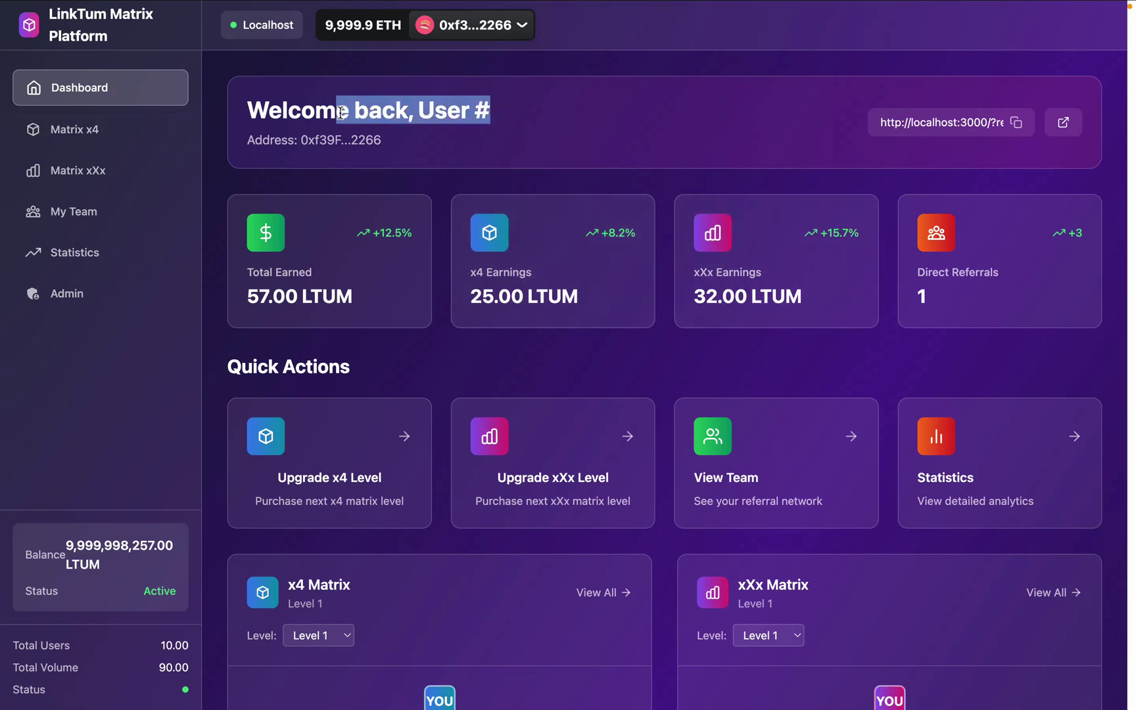
pyautogui.click(1015, 125)
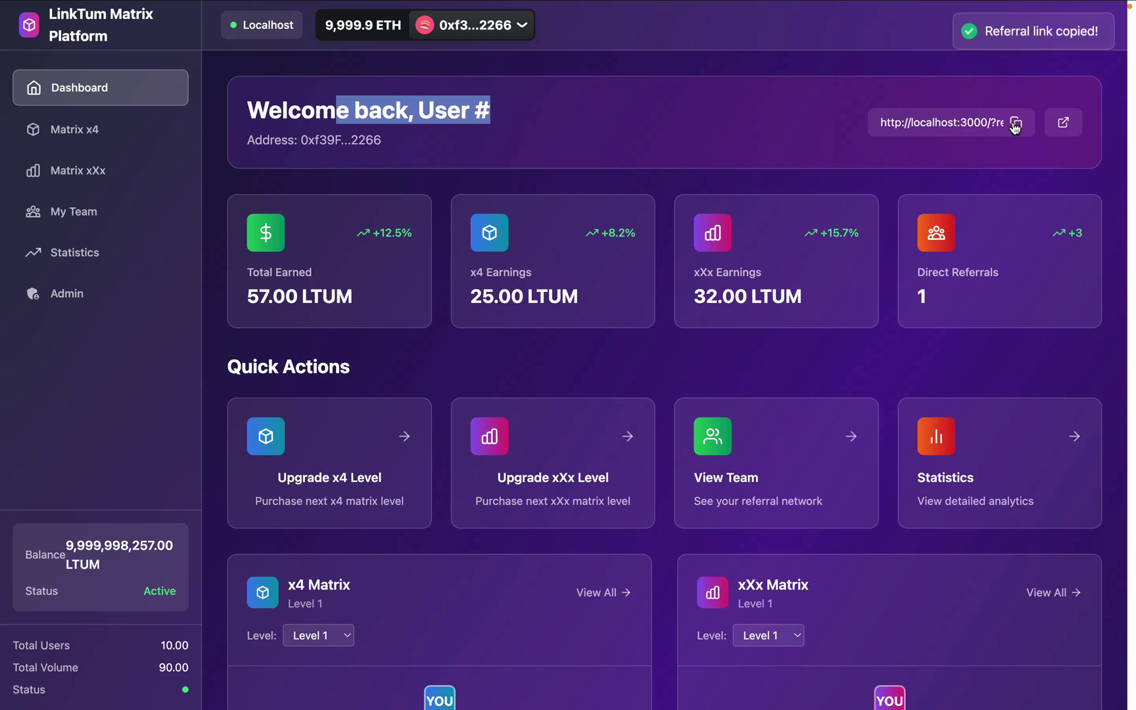
pyautogui.click(790, 117)
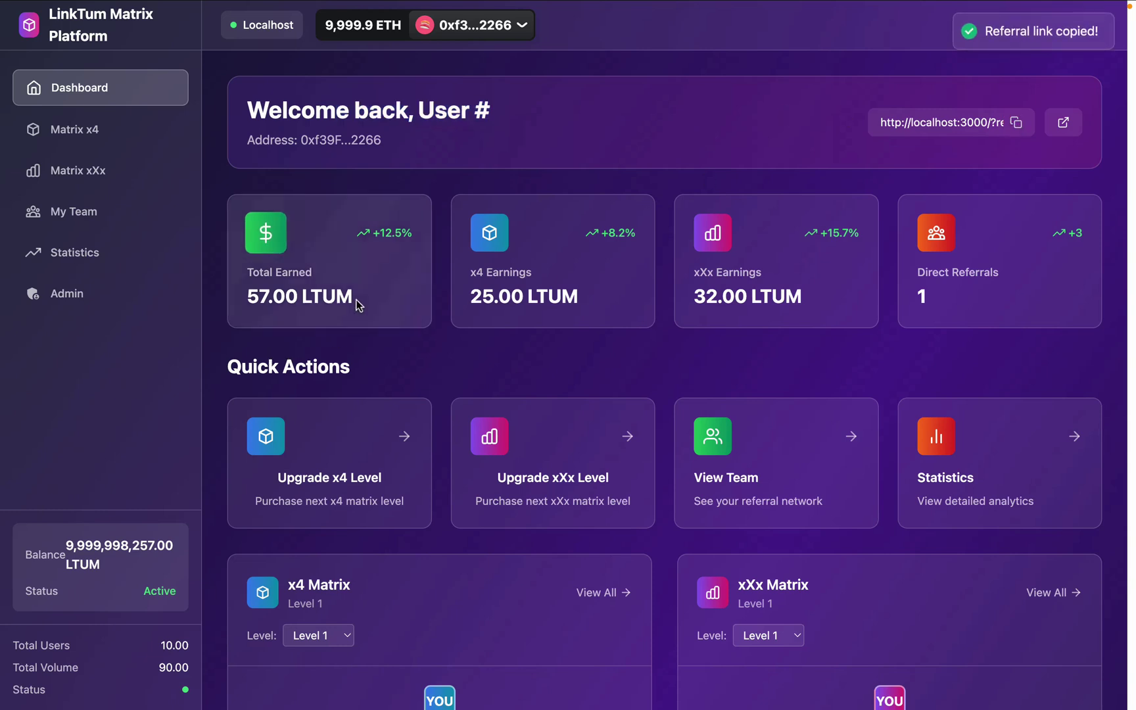
# Review the dashboard's Total Earned, x4 Earnings, xXx Earnings and Direct Referrals figures.
pyautogui.moveTo(358, 304); pyautogui.dragTo(259, 295)
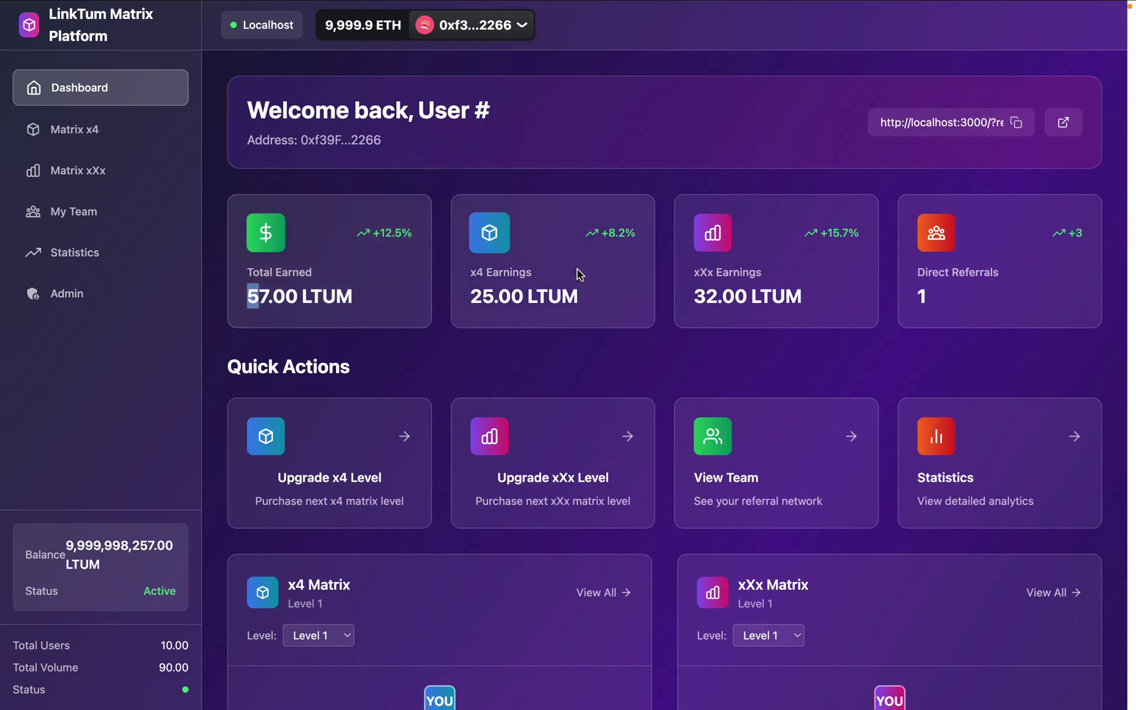
pyautogui.moveTo(577, 297); pyautogui.dragTo(464, 287)
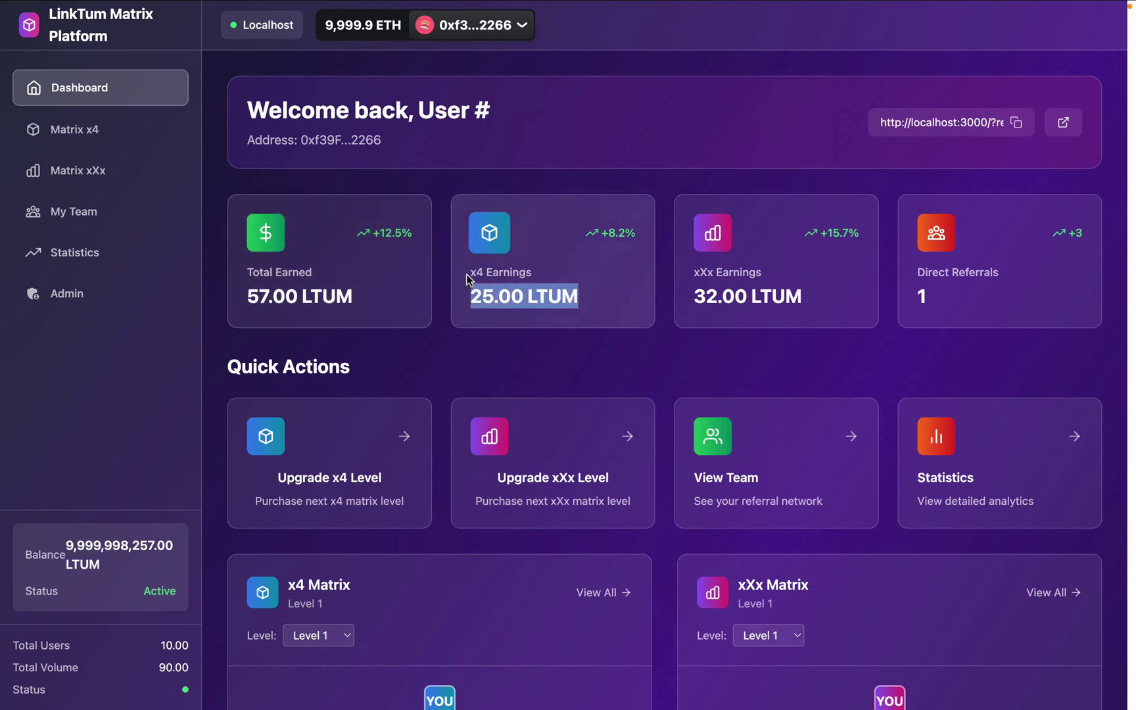
pyautogui.moveTo(805, 296); pyautogui.dragTo(721, 296)
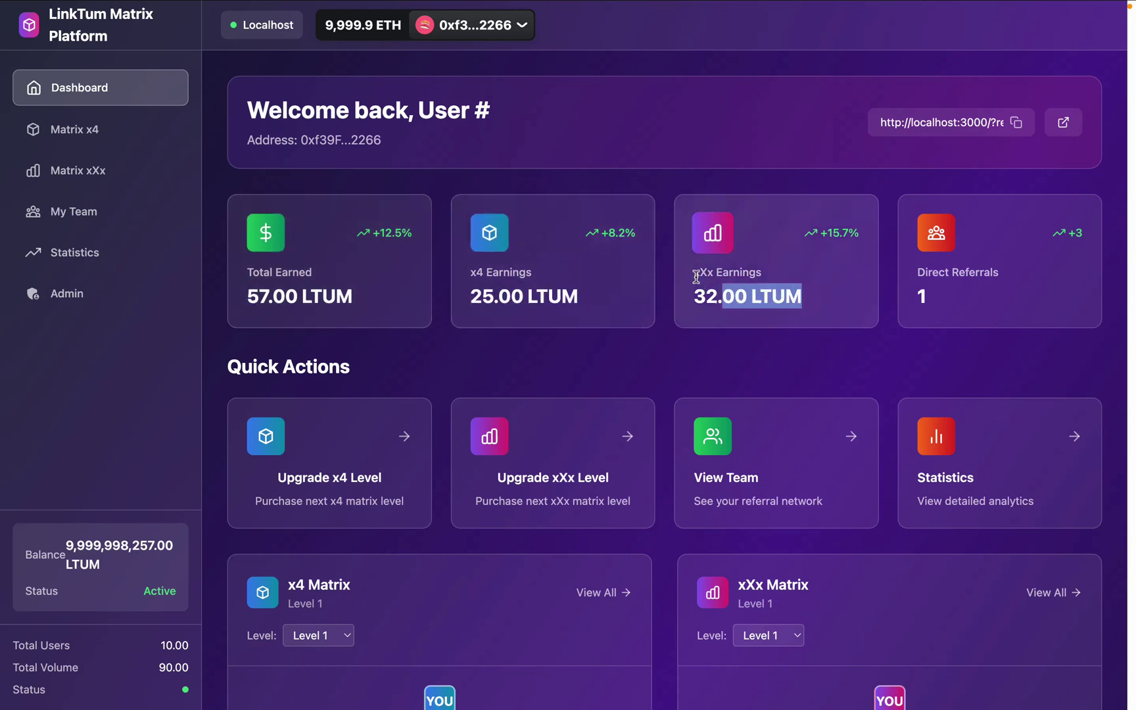
pyautogui.click(928, 295)
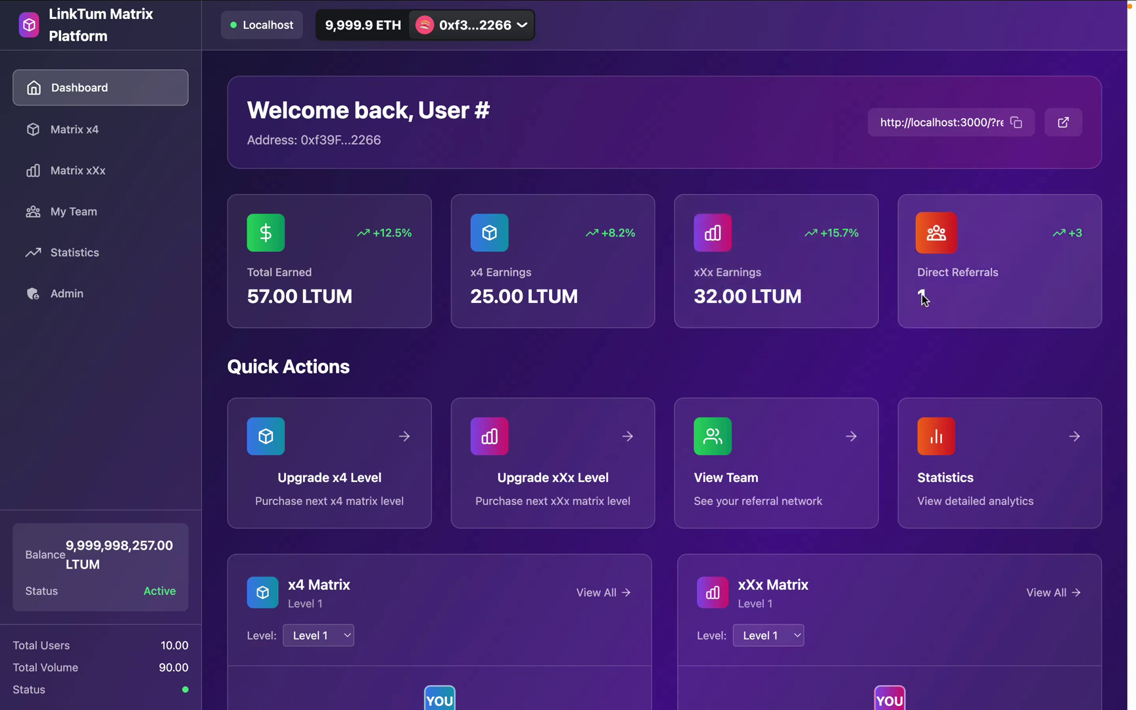
# View the Upgrade x4 and Upgrade xXx dialogs from the quick actions, closing each without purchasing a level.
pyautogui.scroll(-2, 924, 299)
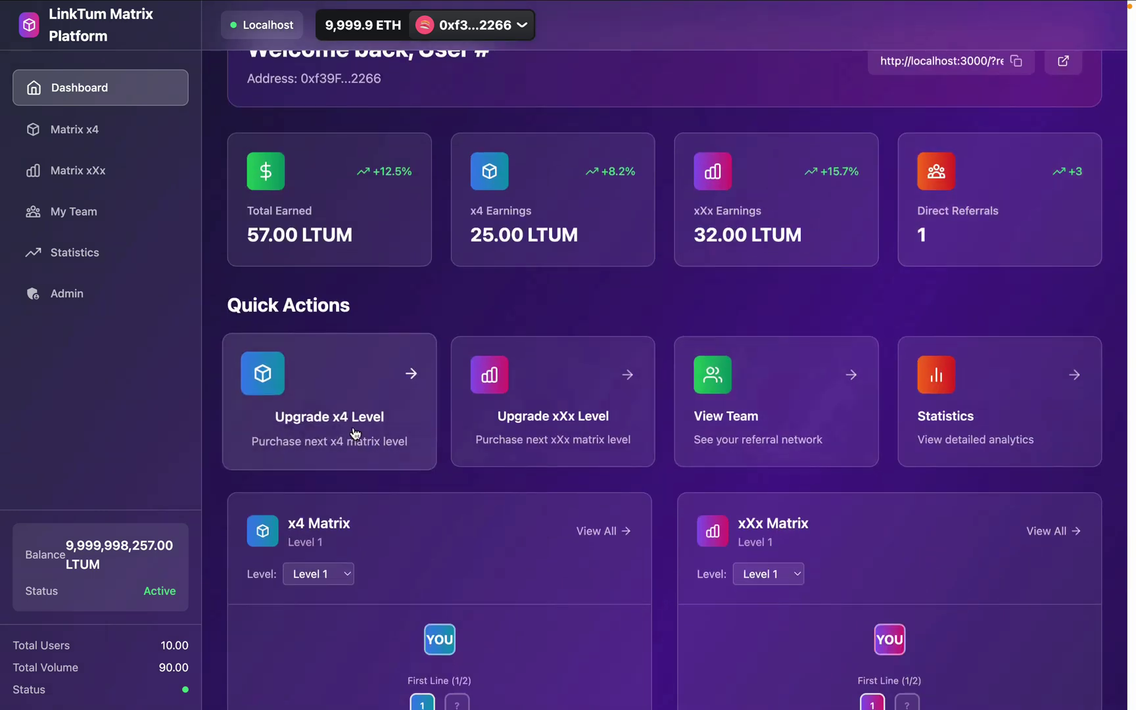
pyautogui.click(355, 433)
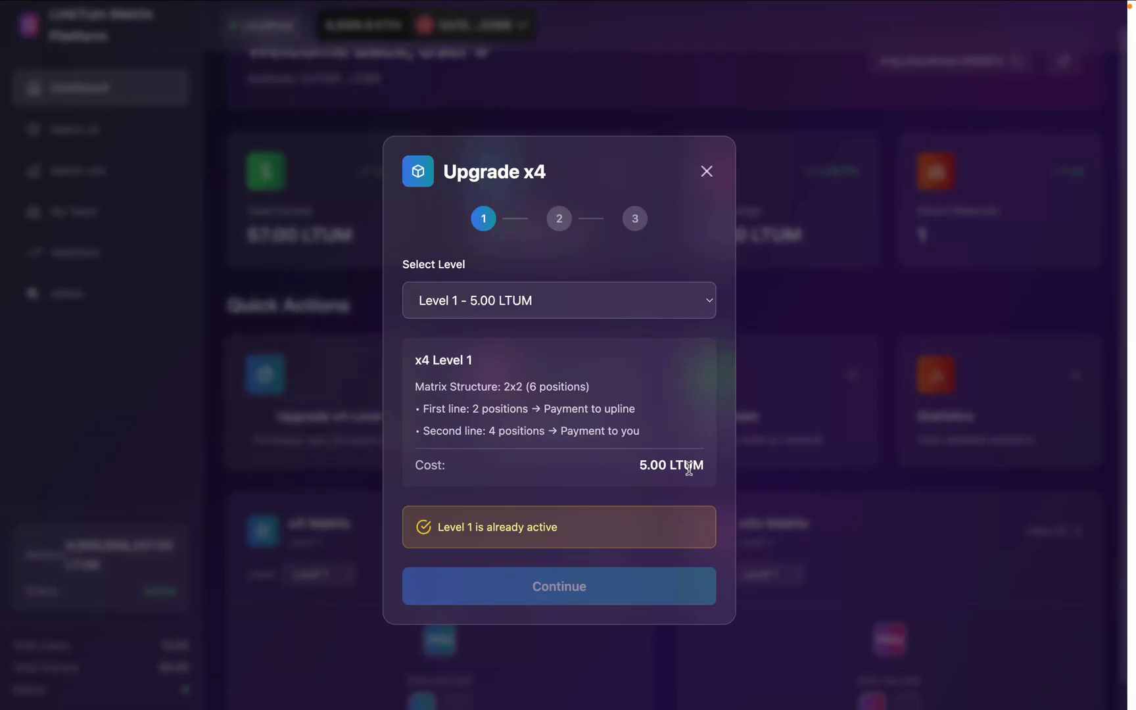
pyautogui.click(707, 173)
pyautogui.click(534, 399)
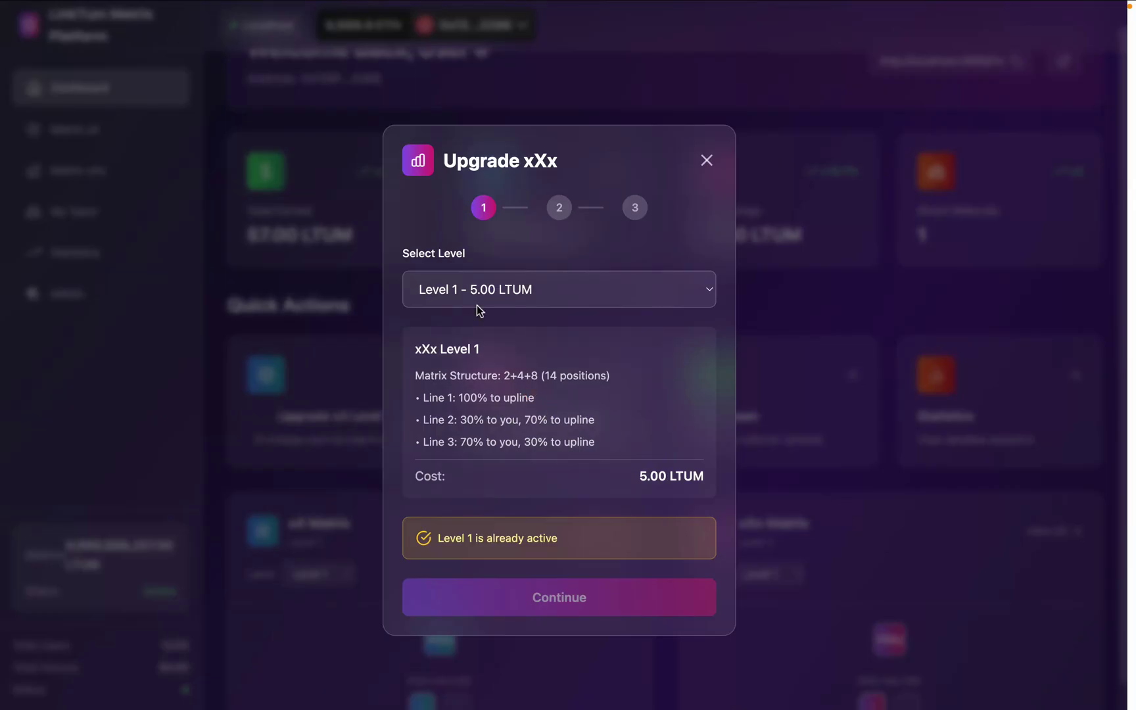
pyautogui.click(706, 162)
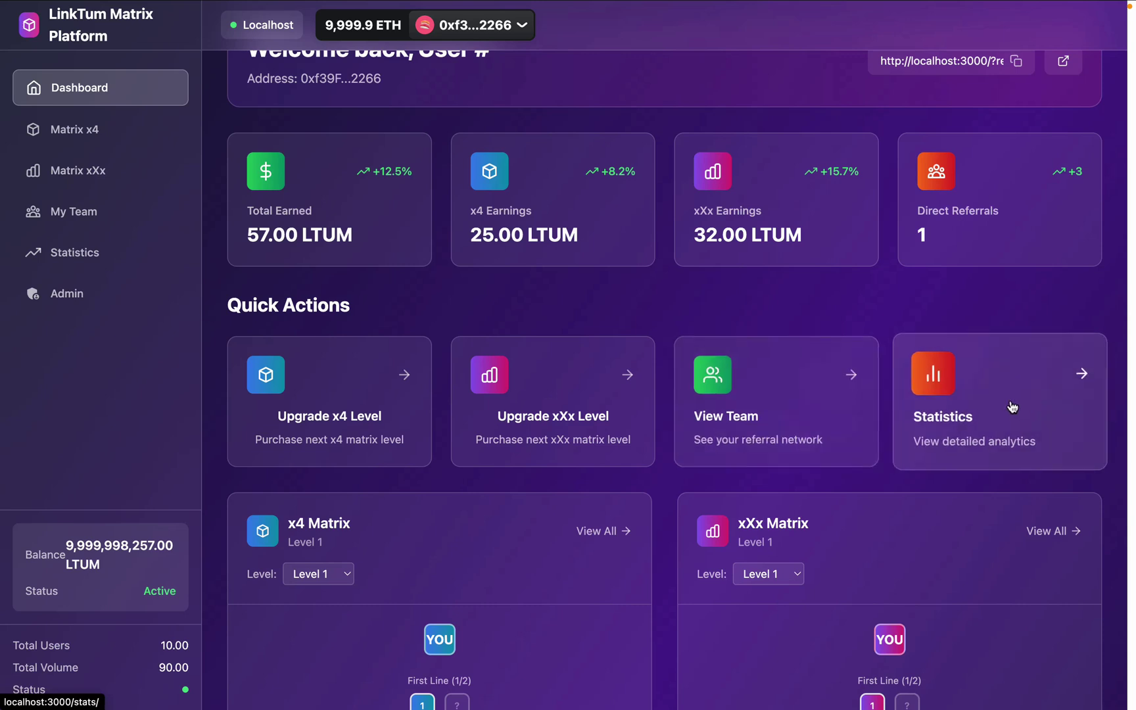
# Examine the Level 1 previews of the x4 and xXx matrices on the dashboard, including their total positions.
pyautogui.scroll(-5, 1012, 407)
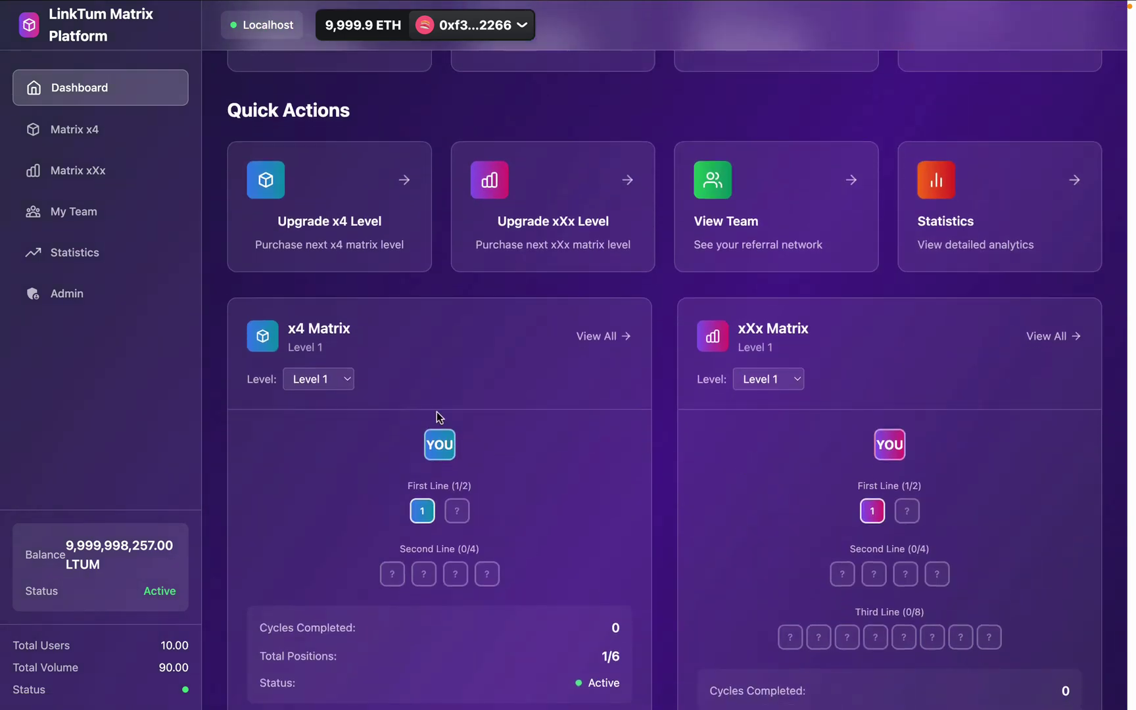
pyautogui.scroll(-1, 513, 447)
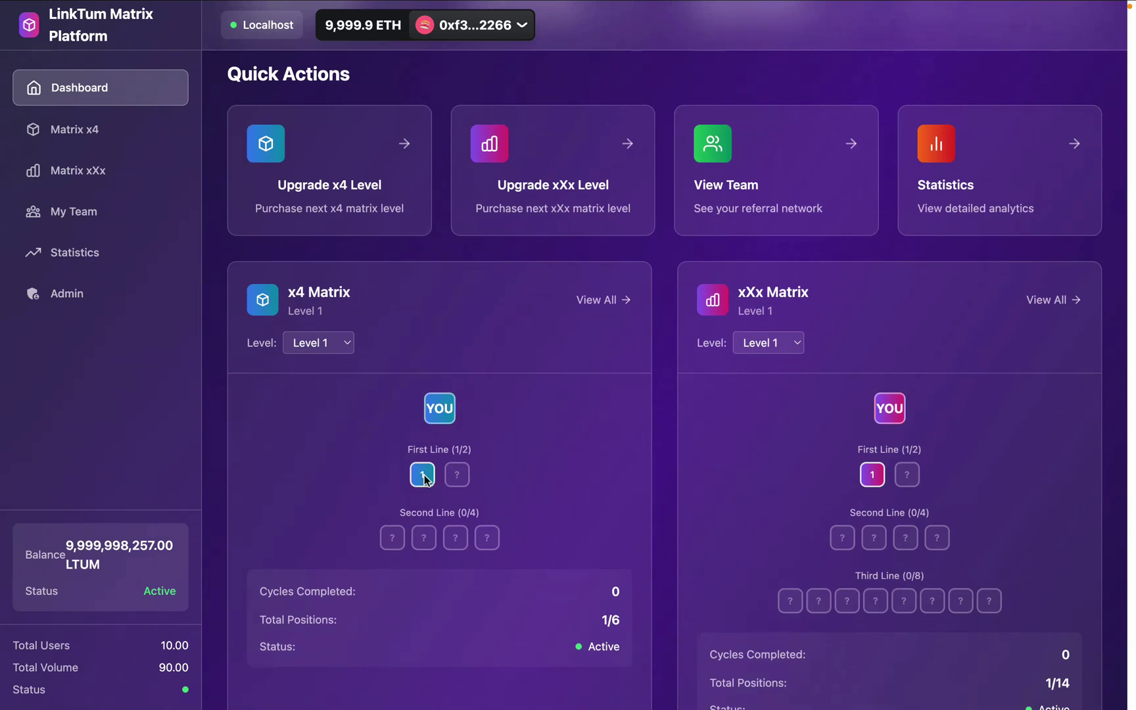
pyautogui.scroll(-2, 513, 526)
pyautogui.moveTo(601, 540); pyautogui.dragTo(610, 542)
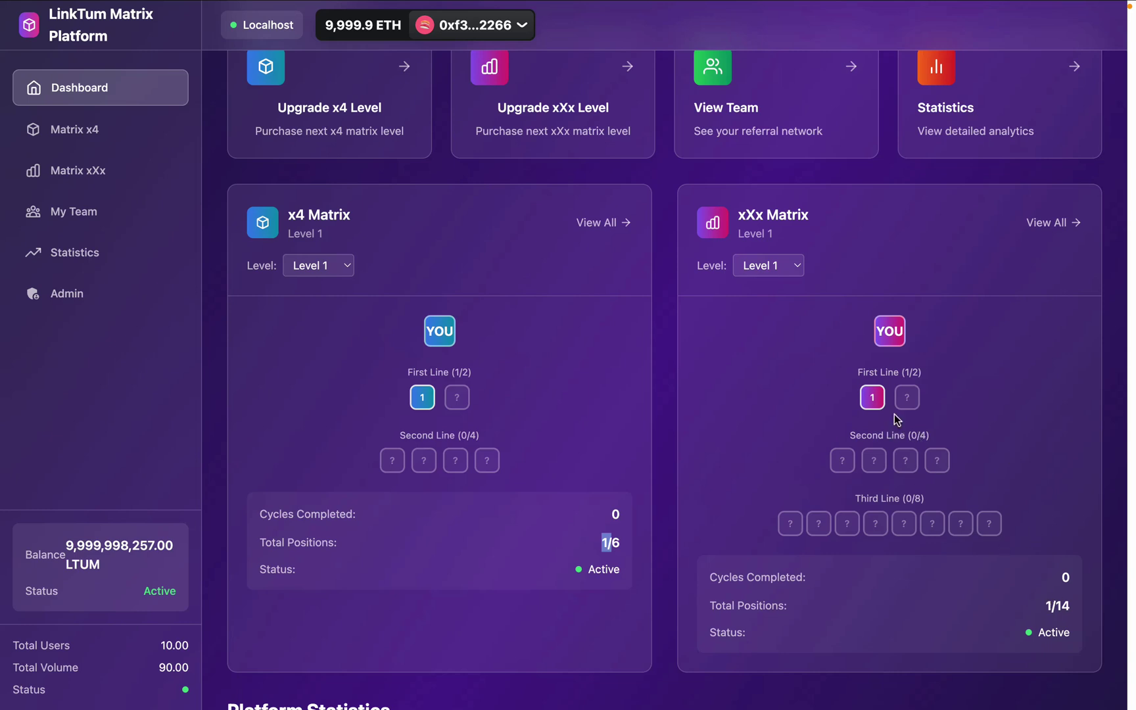
# Review the platform statistics for users, volume, token balance and network status, plus the recent activity list.
pyautogui.scroll(-10, 910, 487)
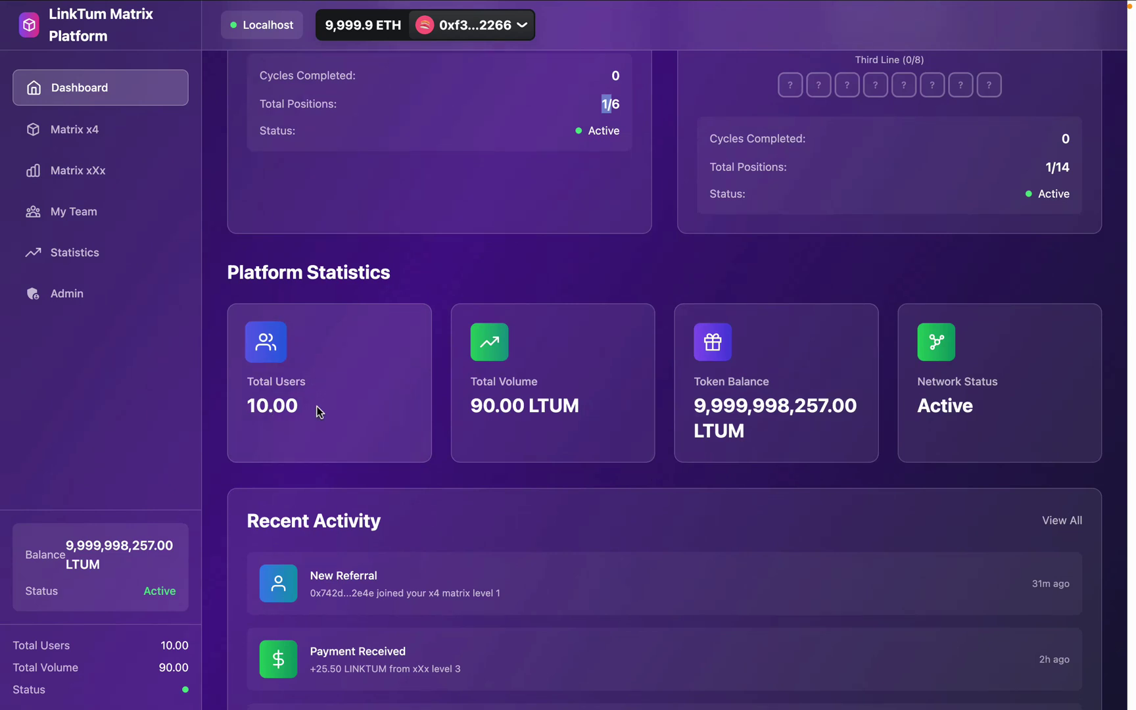
pyautogui.moveTo(304, 405); pyautogui.dragTo(249, 398)
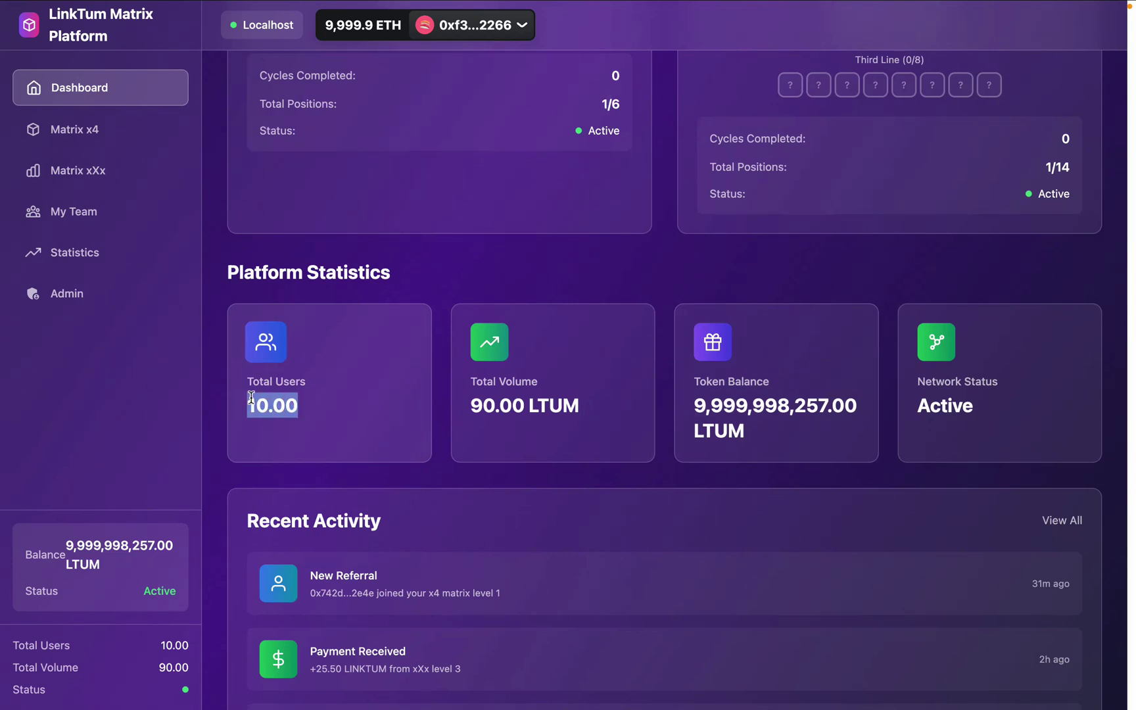
pyautogui.moveTo(582, 406); pyautogui.dragTo(470, 407)
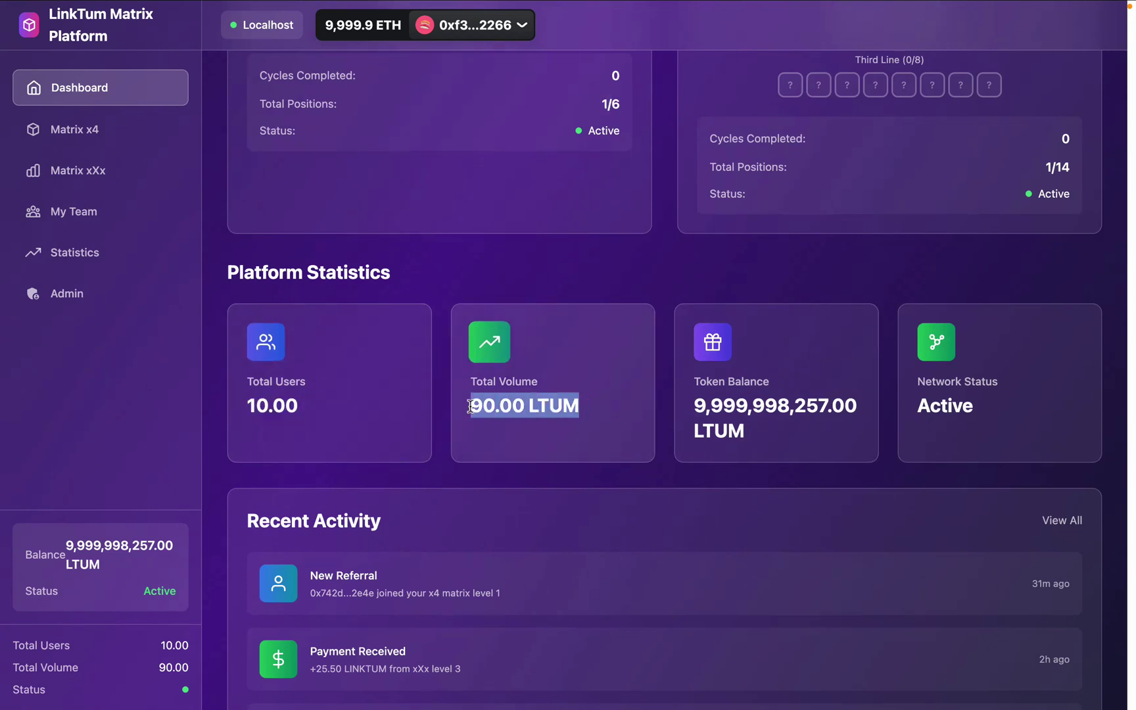
pyautogui.moveTo(866, 412); pyautogui.dragTo(700, 402)
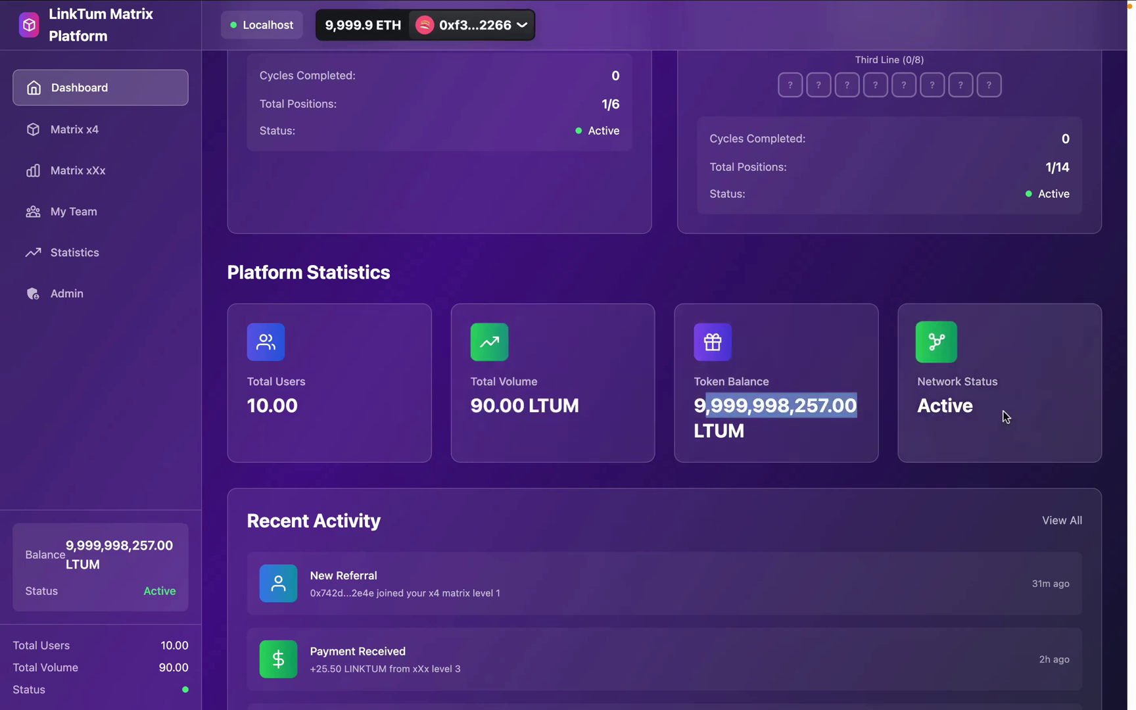
pyautogui.moveTo(978, 408); pyautogui.dragTo(930, 404)
pyautogui.scroll(-4, 593, 355)
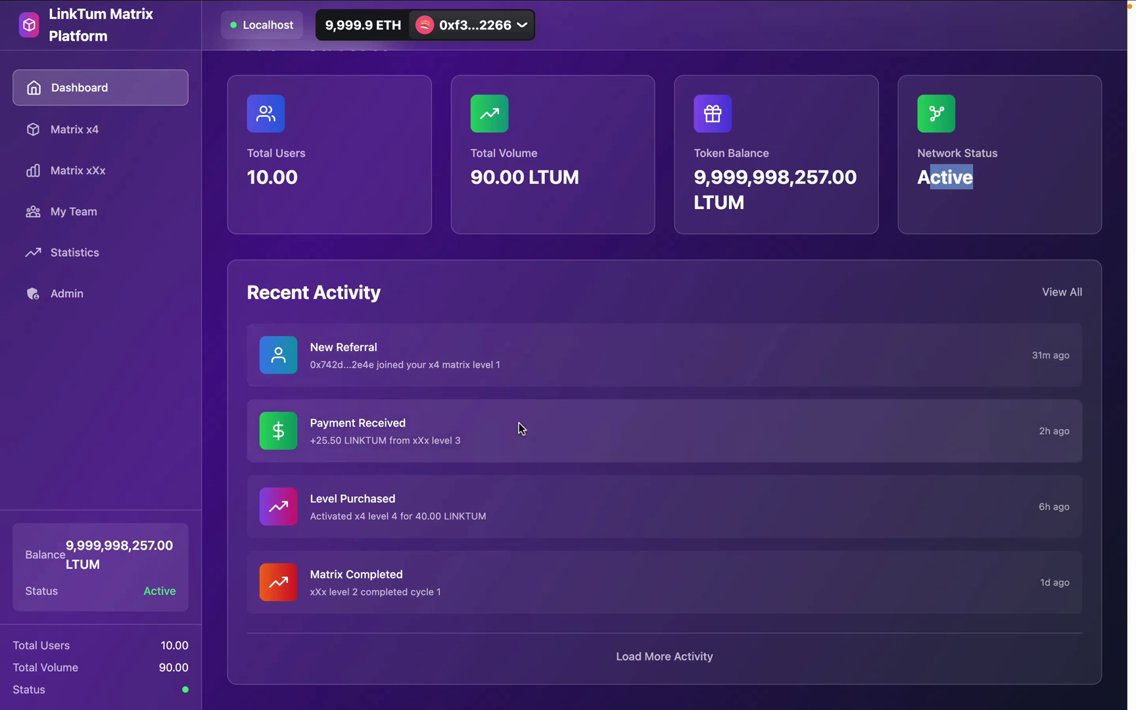
# Return to the dashboard's welcome banner and copy the referral link again.
pyautogui.scroll(1, 519, 426)
pyautogui.scroll(-10, 522, 382)
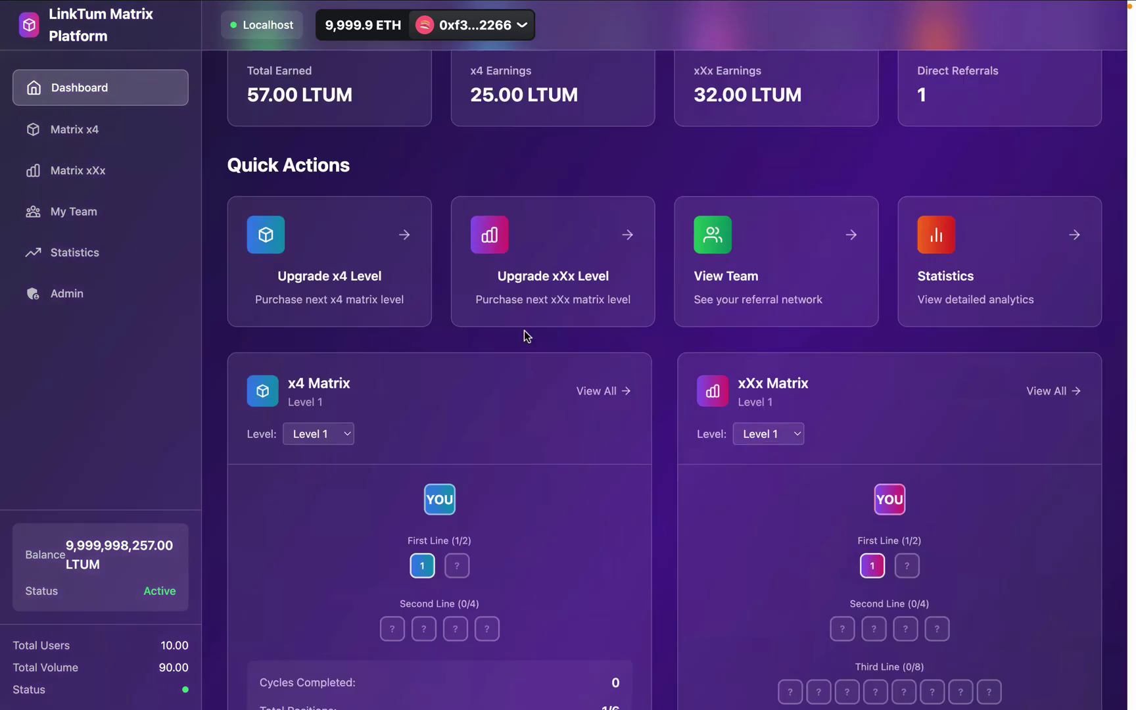
pyautogui.scroll(3, 670, 329)
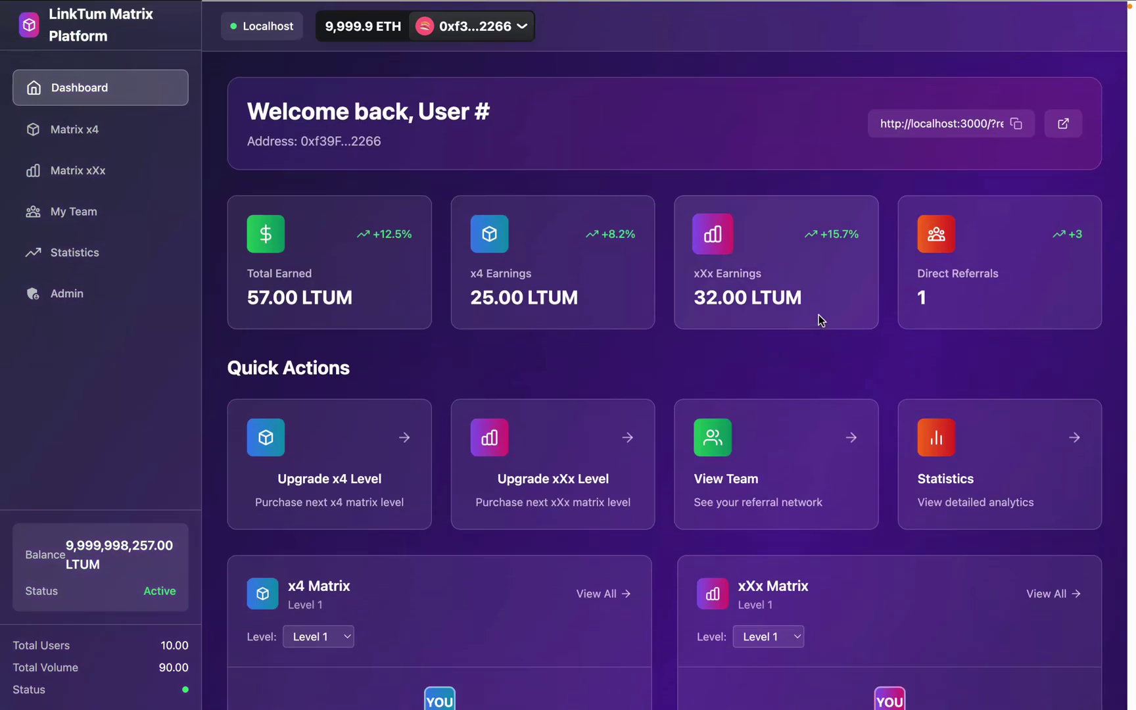
pyautogui.click(1015, 122)
pyautogui.click(593, 99)
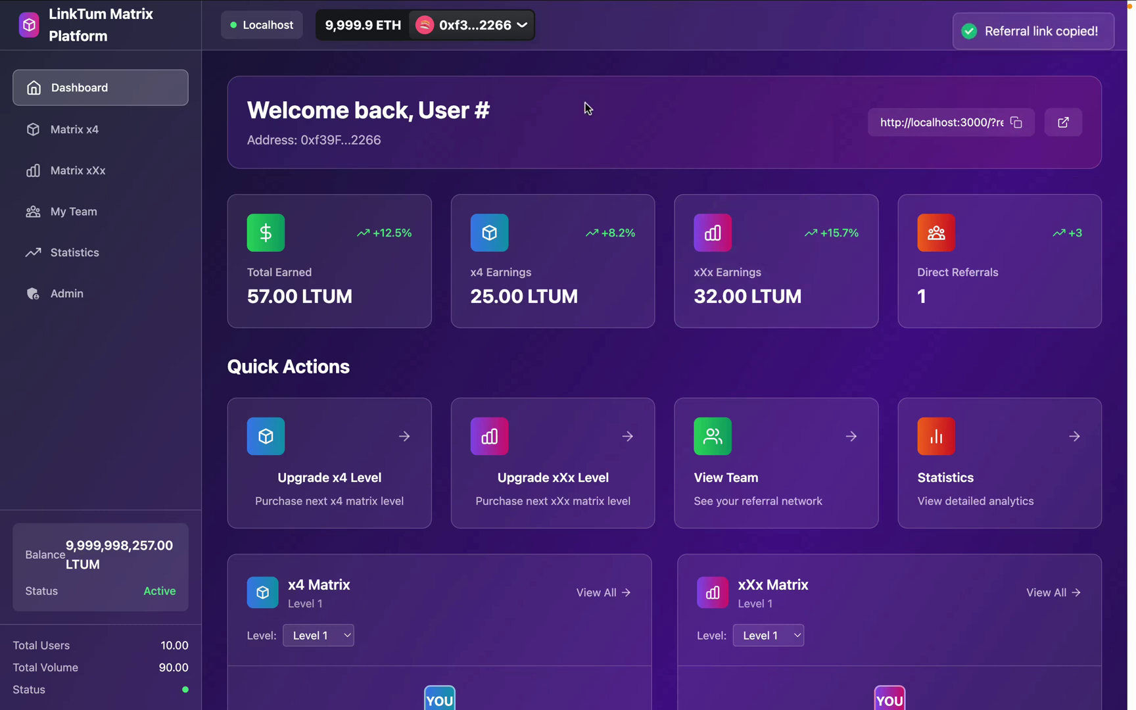
# Open the Matrix x4 page and review its summary cards for earnings, active levels, referrals and completed cycles.
pyautogui.click(71, 137)
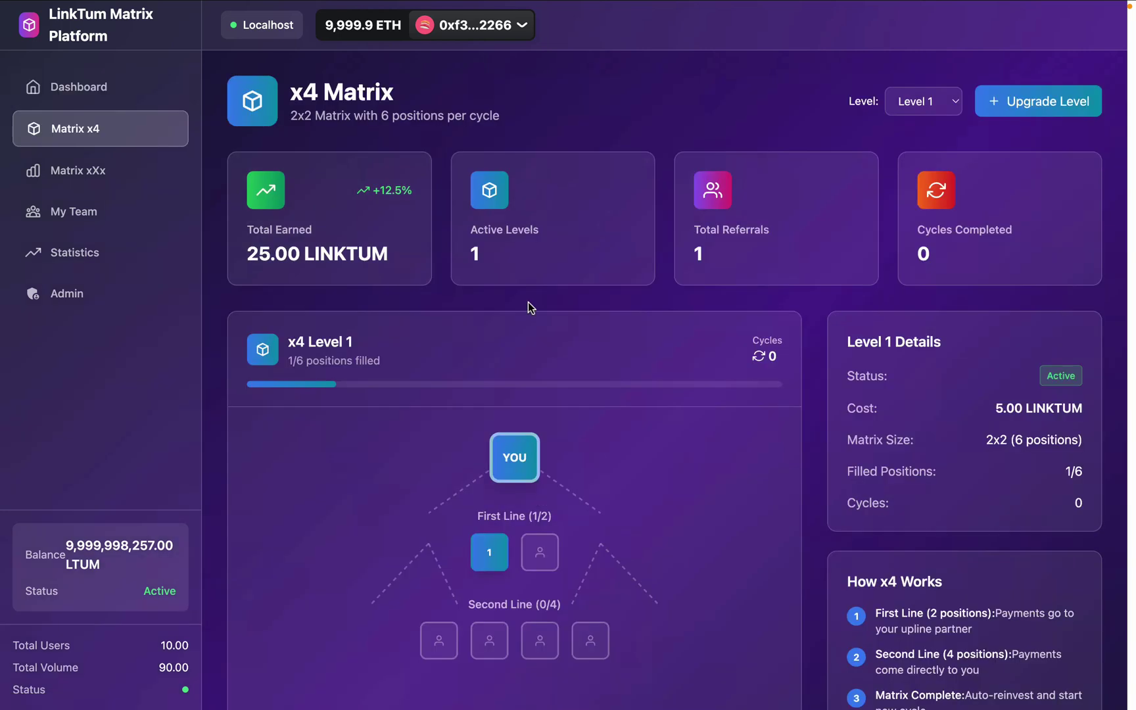
pyautogui.scroll(-1, 528, 302)
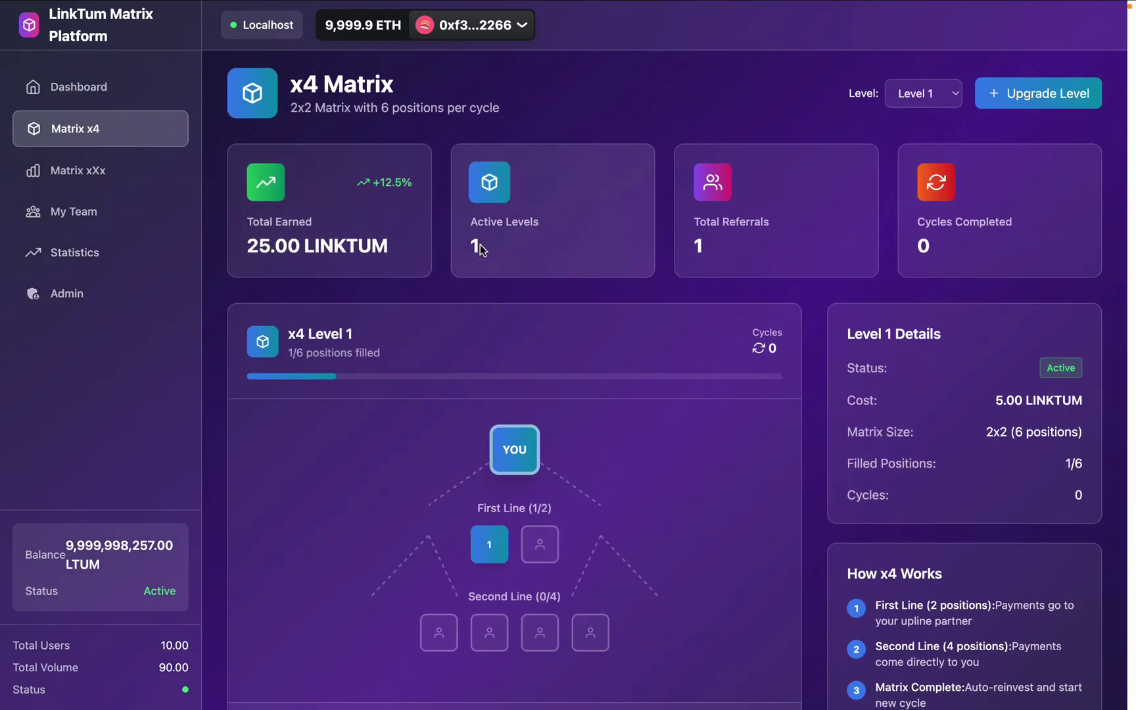
pyautogui.click(931, 245)
pyautogui.doubleClick(923, 243)
# Examine the x4 Level 1 position tree and read the How x4 Works explanation of line payments and reinvestment.
pyautogui.scroll(-3, 893, 344)
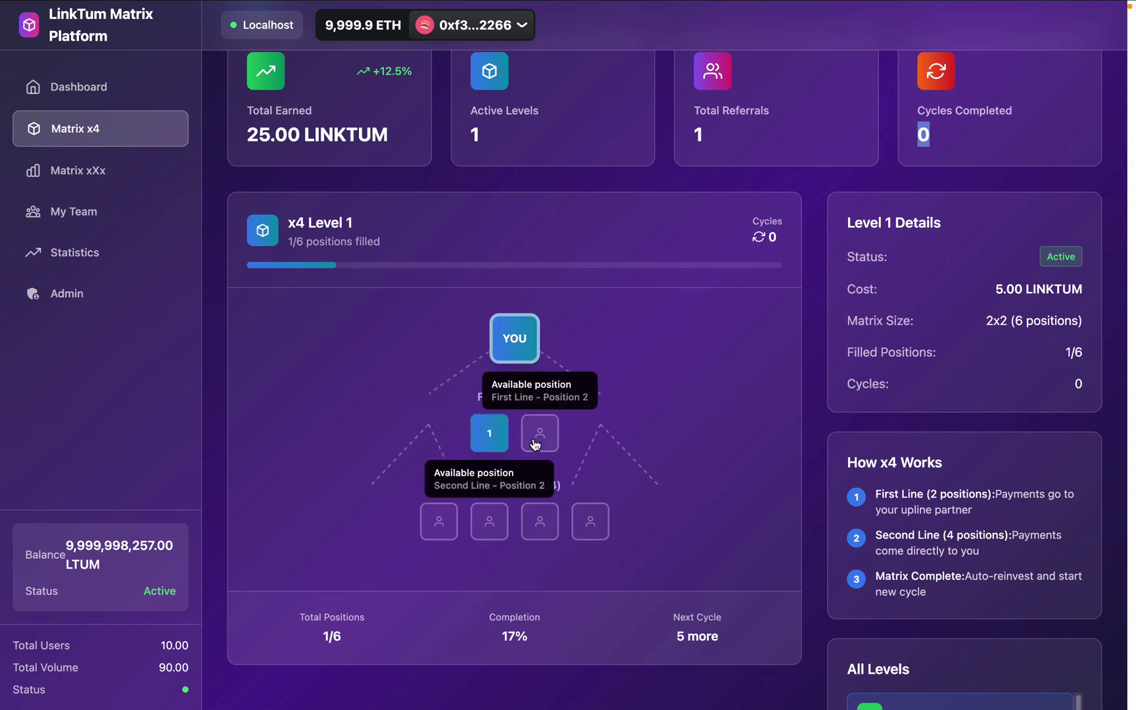
pyautogui.scroll(-2, 616, 532)
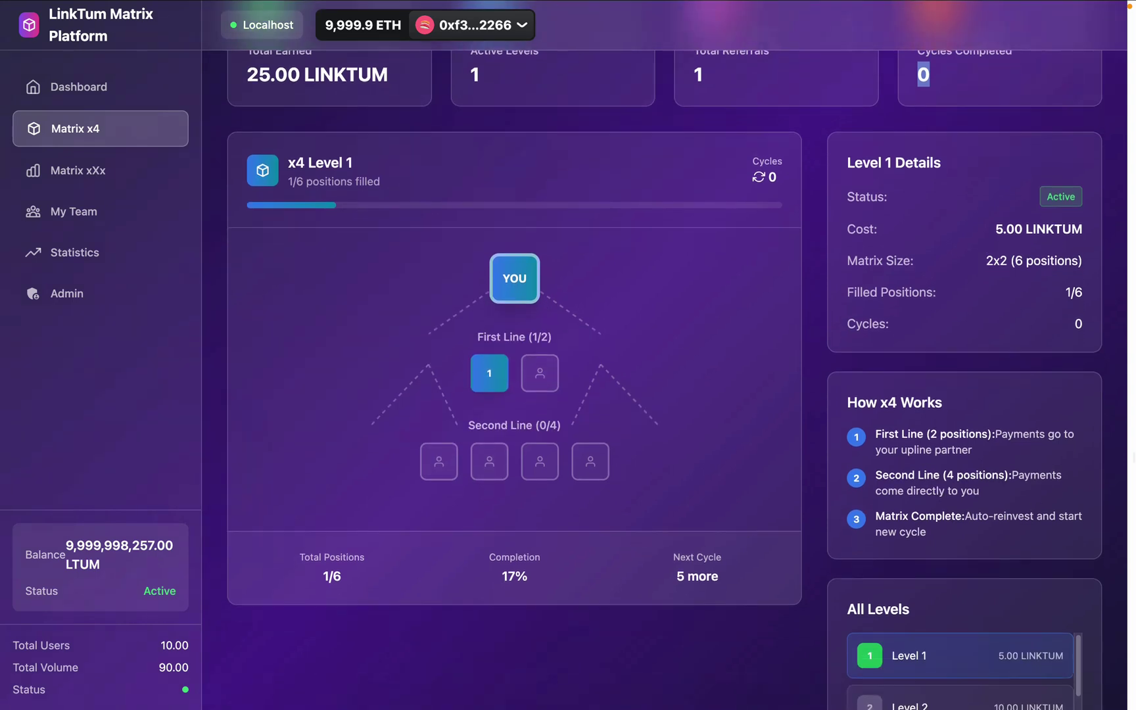
pyautogui.moveTo(976, 453); pyautogui.dragTo(925, 459)
pyautogui.moveTo(996, 494); pyautogui.dragTo(884, 466)
# Browse the costs of the x4 levels in the All Levels list.
pyautogui.scroll(-1, 898, 462)
pyautogui.scroll(-2, 879, 458)
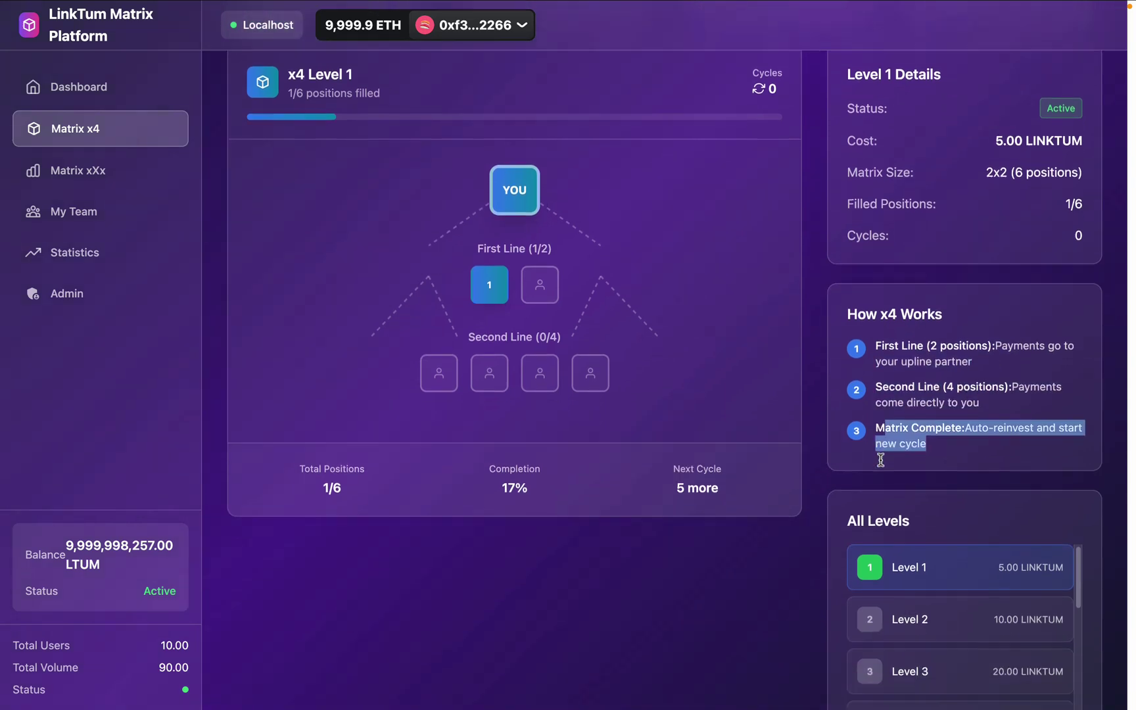
pyautogui.scroll(-1, 927, 602)
pyautogui.scroll(-6, 927, 602)
pyautogui.scroll(2, 938, 562)
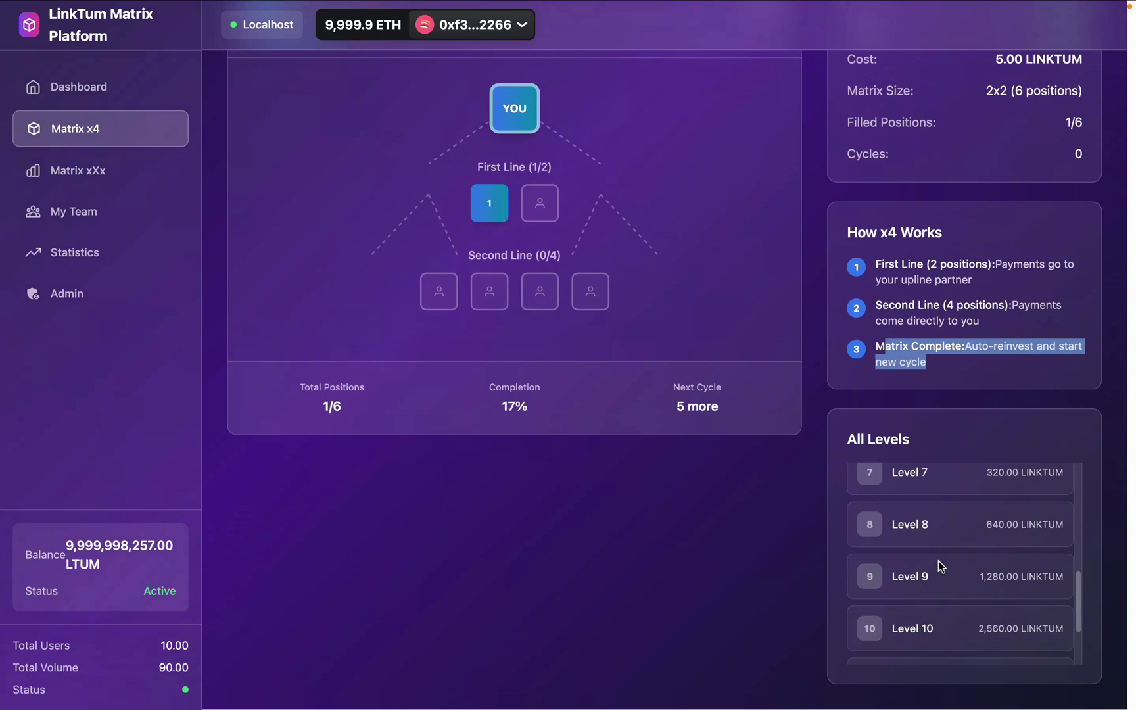
pyautogui.scroll(6, 228, 224)
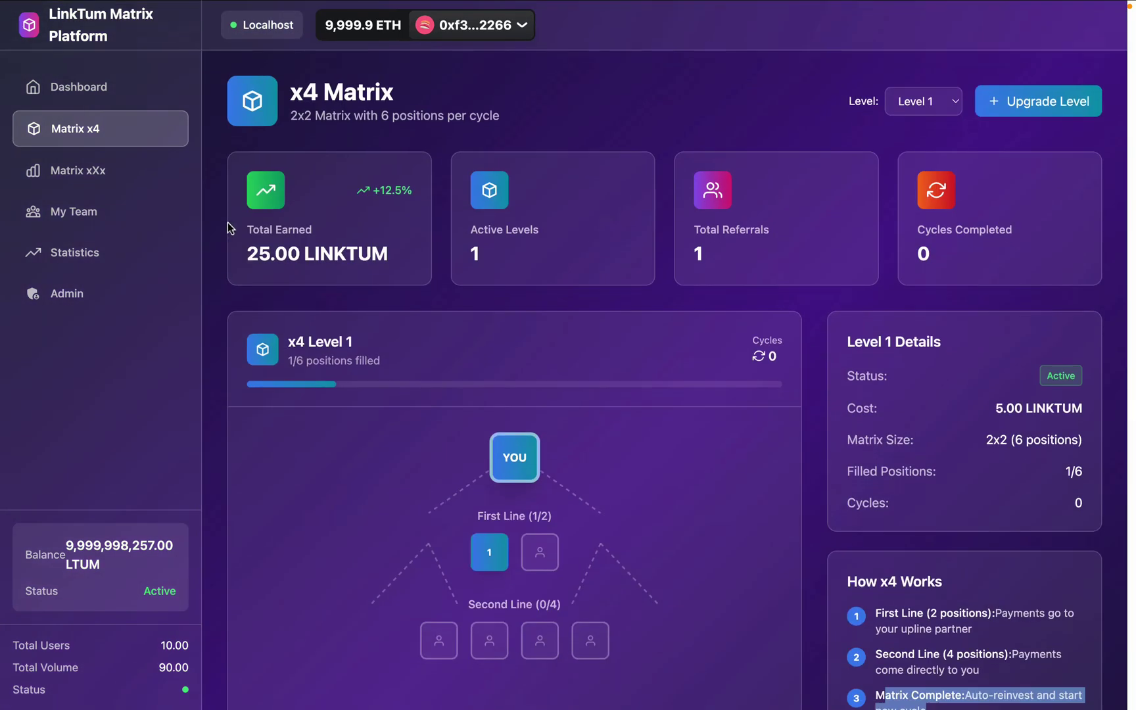
# Open the Matrix xXx page and review its position tree and summary cards.
pyautogui.click(92, 179)
pyautogui.scroll(-3, 674, 387)
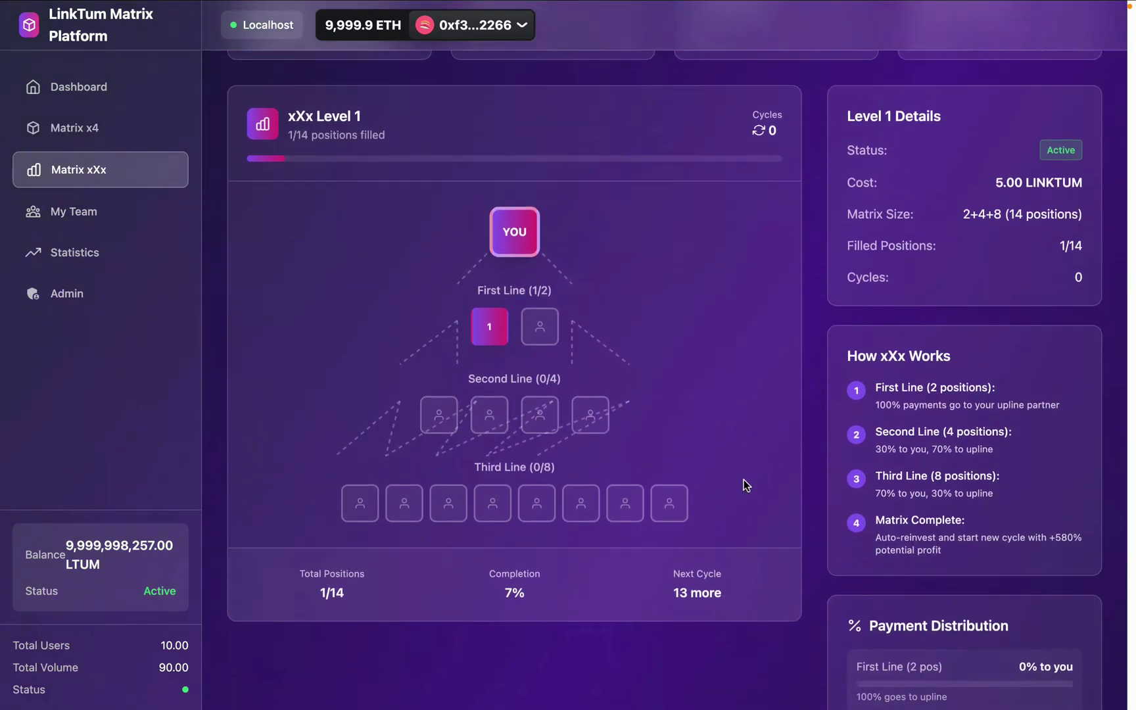
pyautogui.scroll(3, 733, 474)
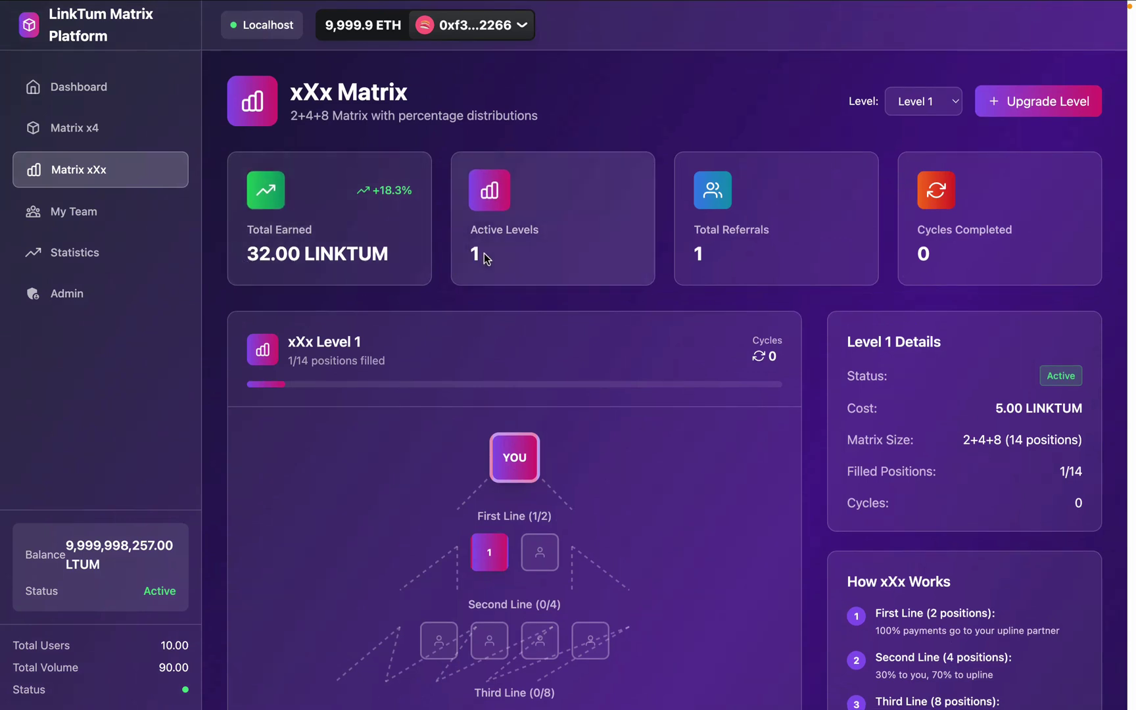
pyautogui.click(705, 258)
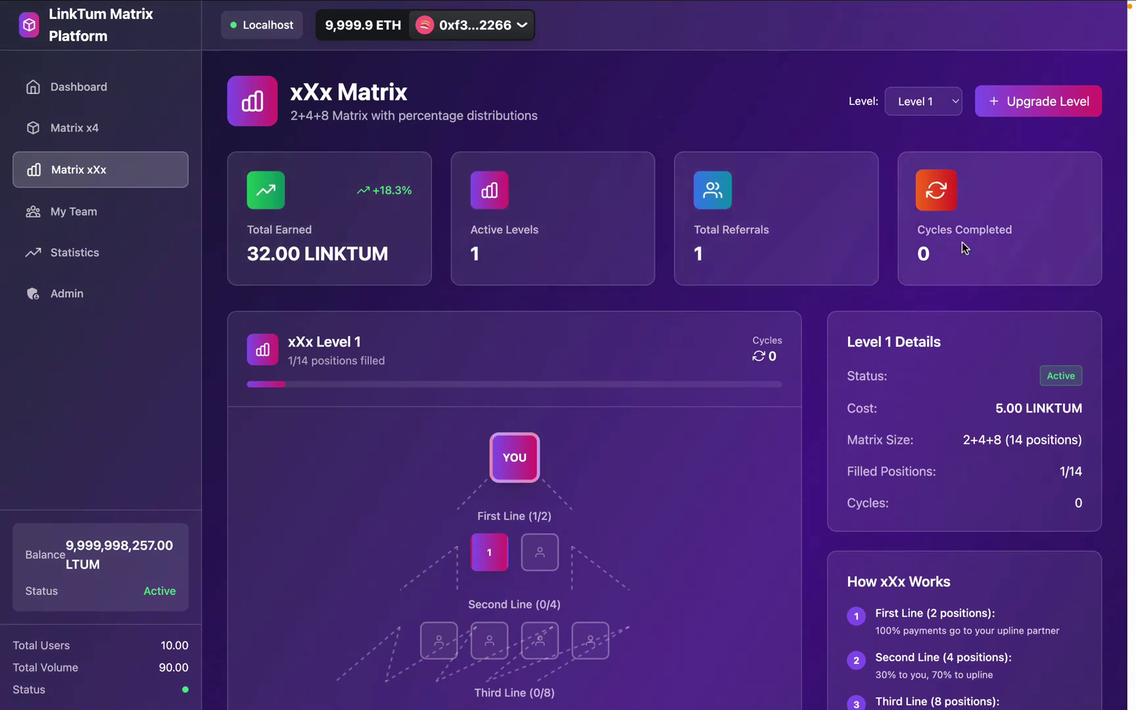
# Examine the xXx Level 1 details, the How xXx Works rules and the payment distribution per line.
pyautogui.scroll(-1, 994, 416)
pyautogui.scroll(-2, 993, 416)
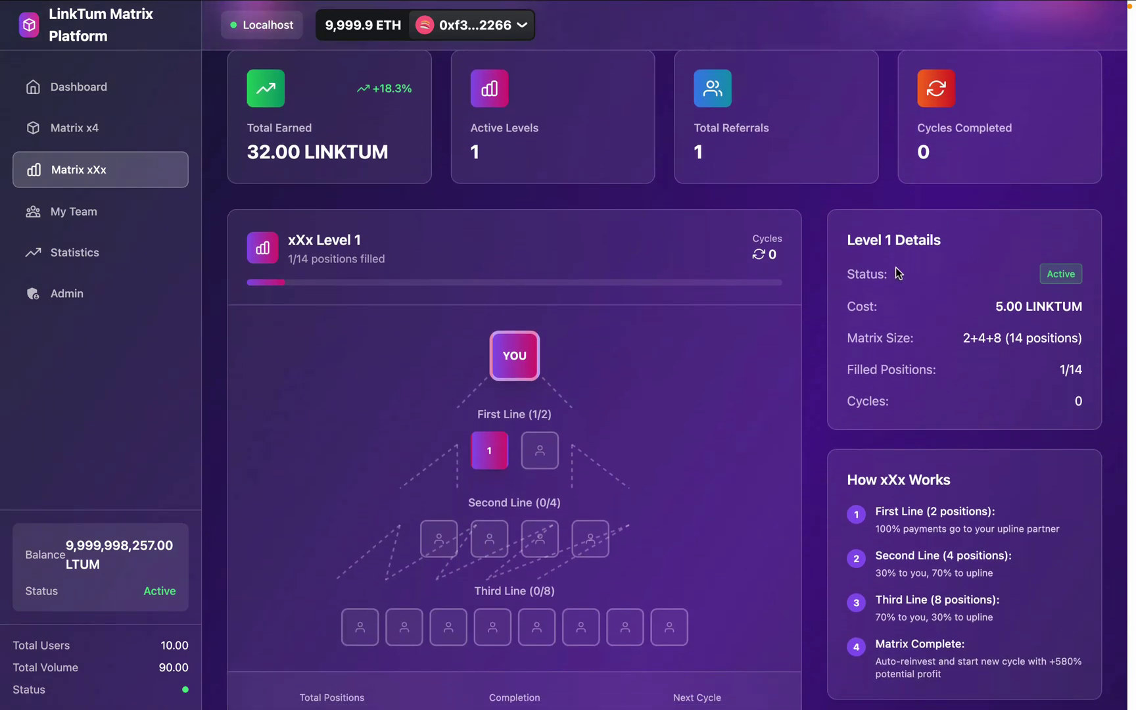
pyautogui.scroll(-10, 964, 274)
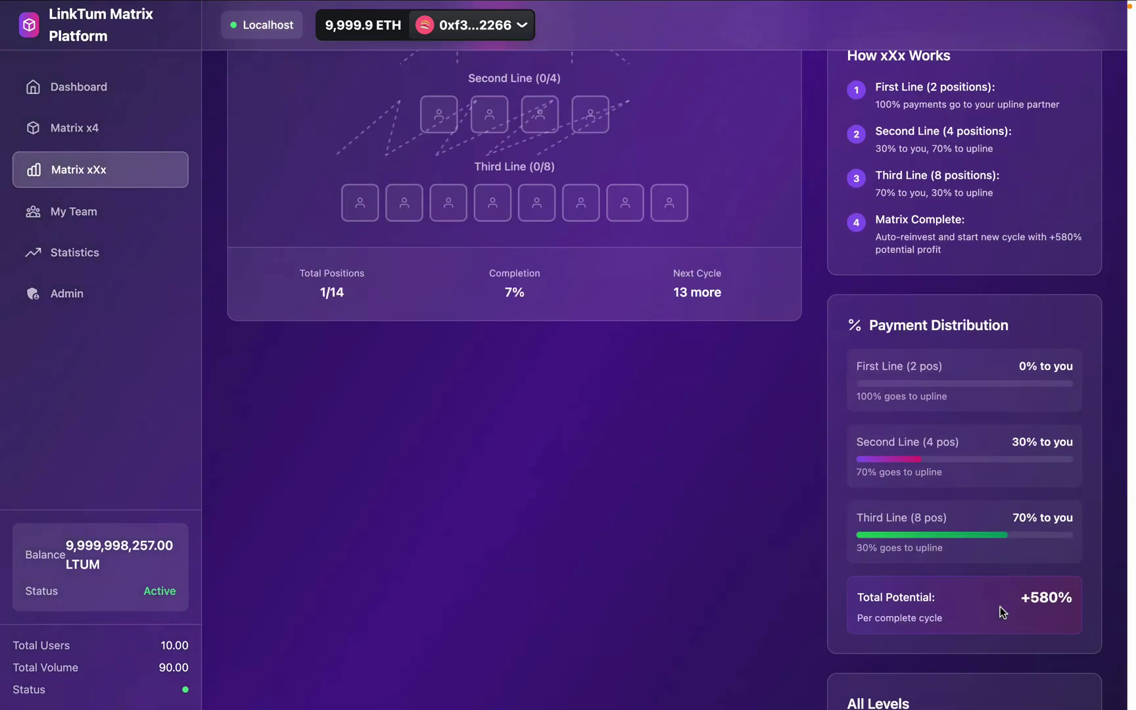
pyautogui.scroll(-5, 999, 606)
pyautogui.scroll(15, 474, 588)
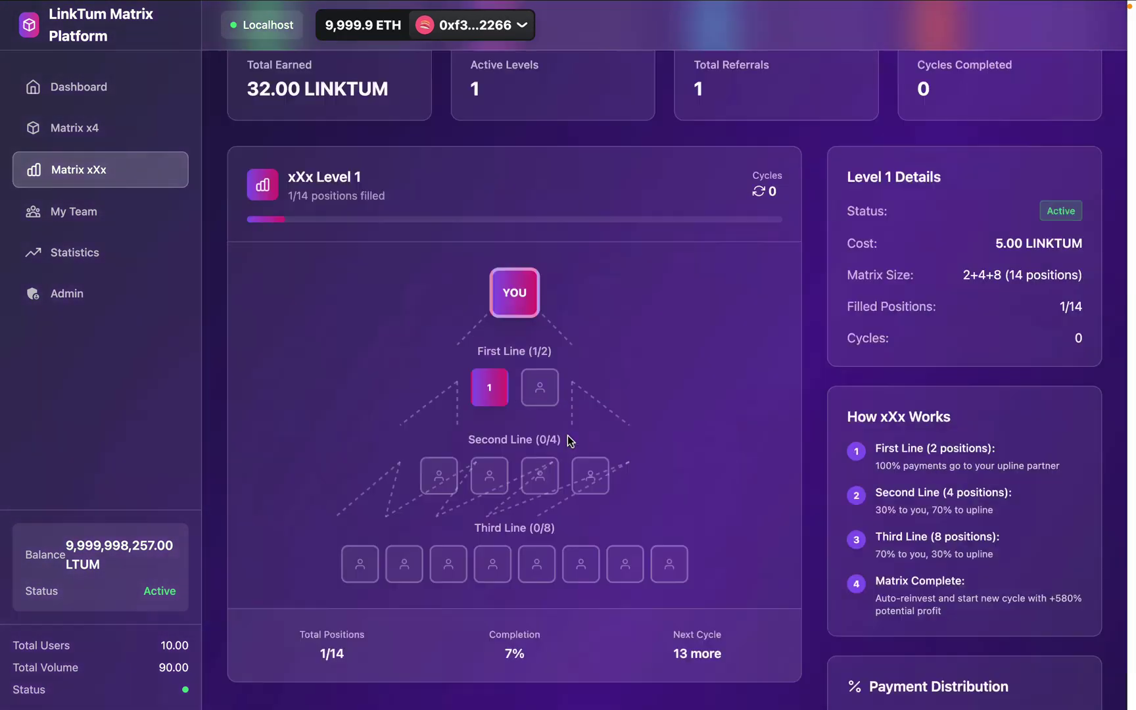
# Open the My Team page and review its overview and the Direct Referrals list.
pyautogui.click(66, 211)
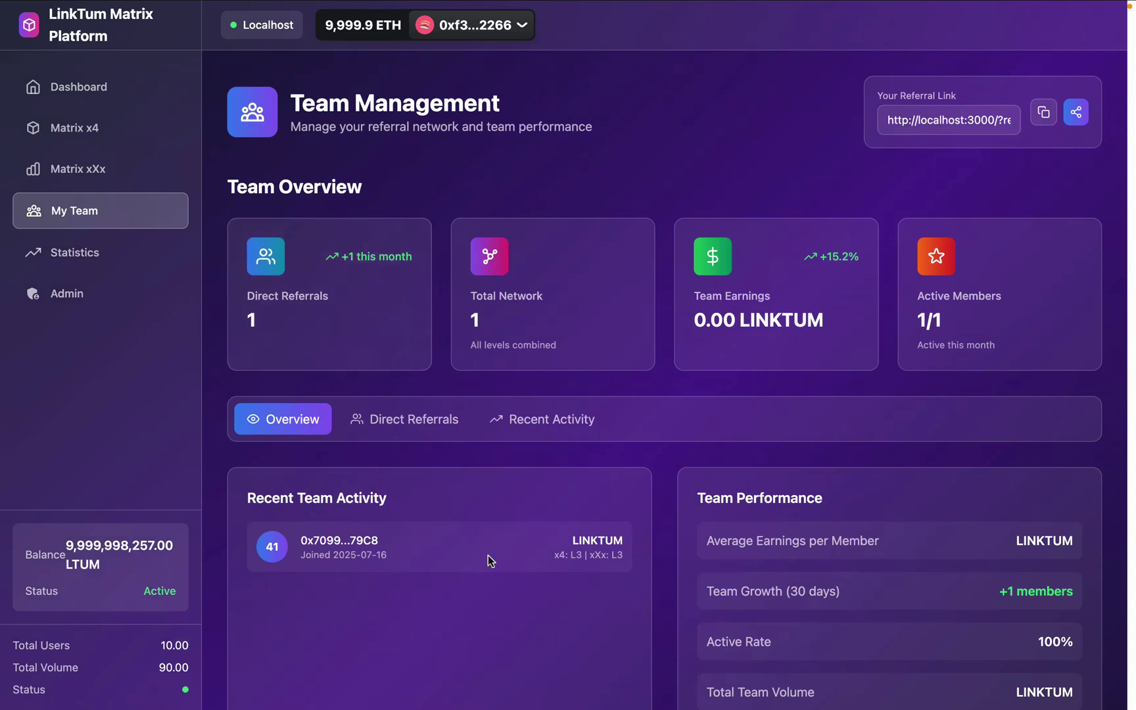
pyautogui.scroll(-5, 434, 545)
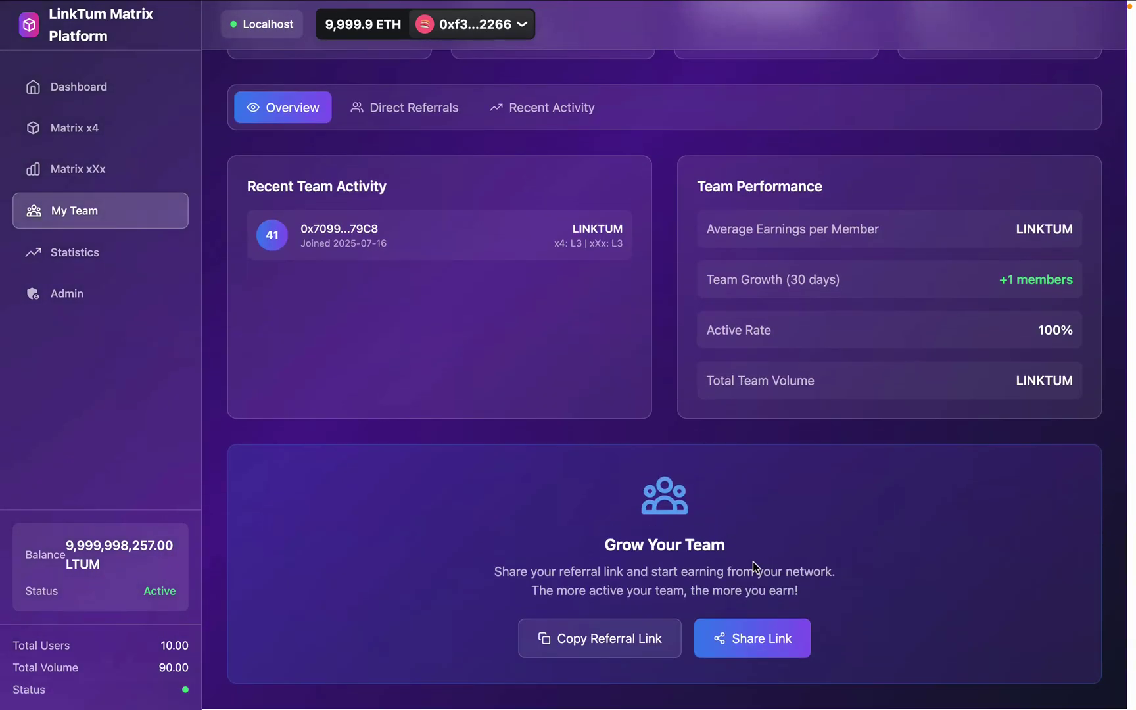
pyautogui.scroll(2, 433, 224)
pyautogui.click(414, 217)
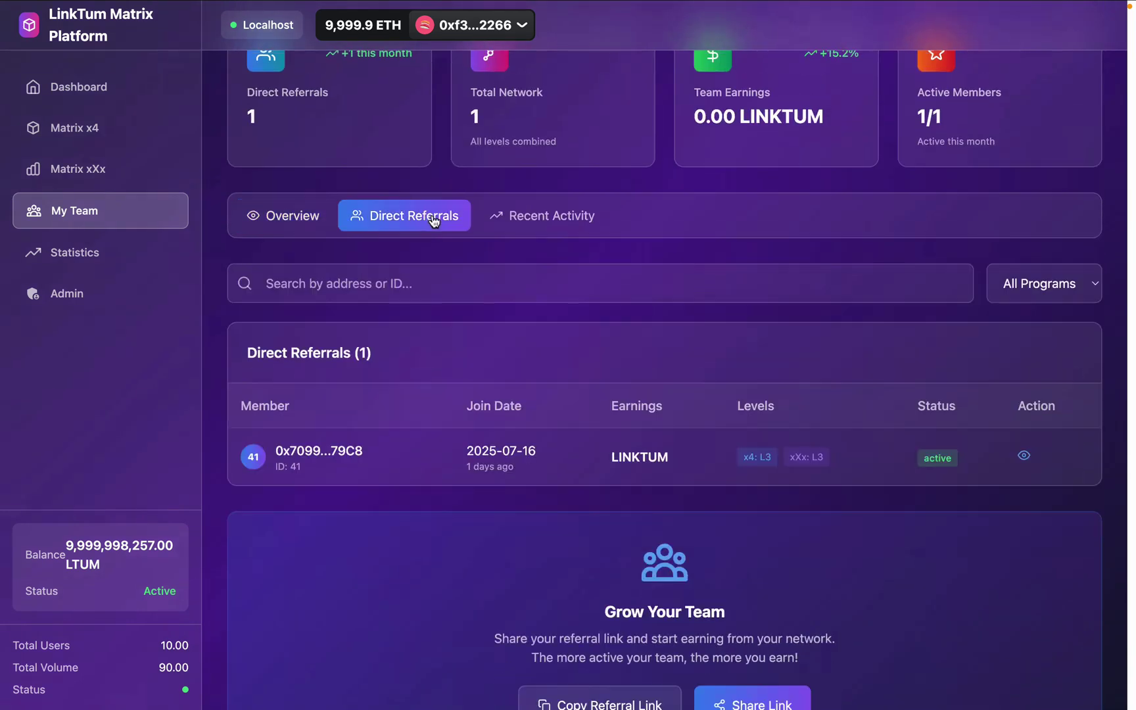
pyautogui.scroll(-1, 337, 408)
pyautogui.scroll(3, 406, 436)
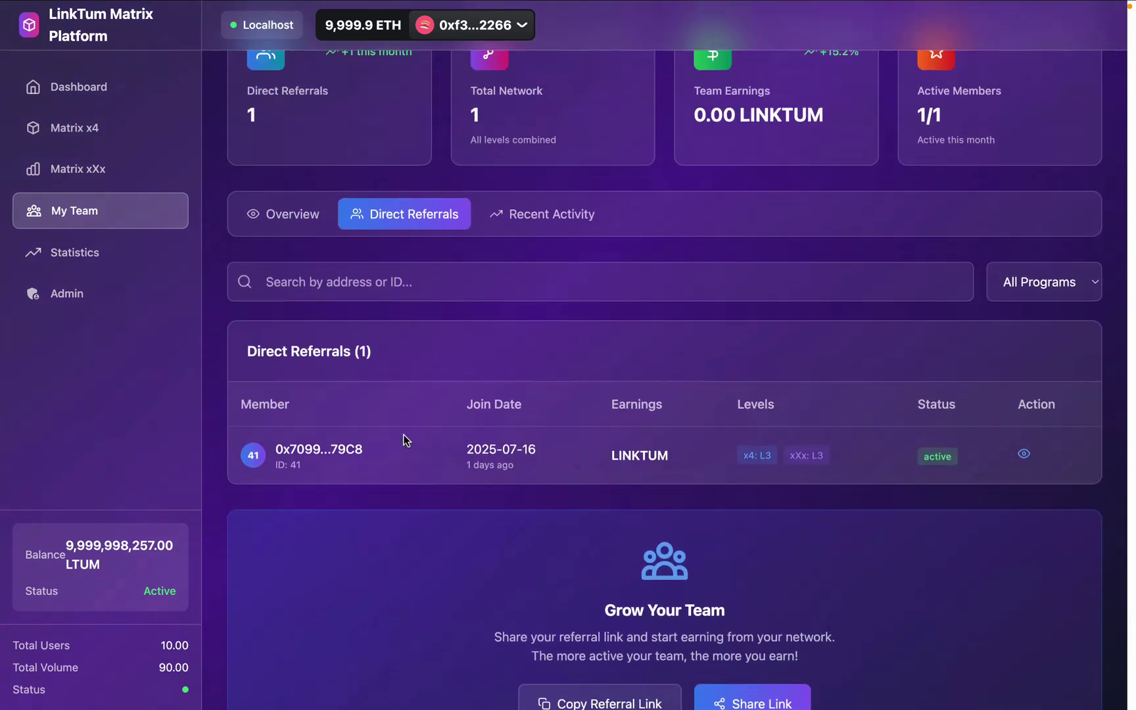
# View the team's Recent Activity and highlight the Active Members value.
pyautogui.click(567, 325)
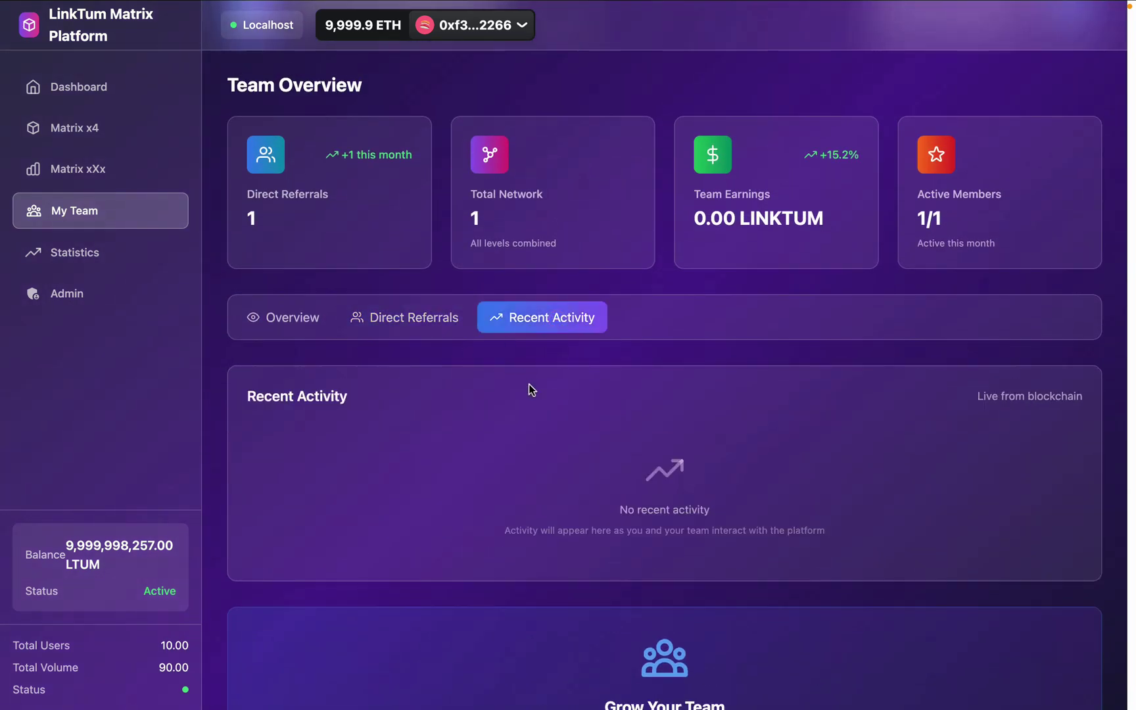
pyautogui.scroll(1, 535, 407)
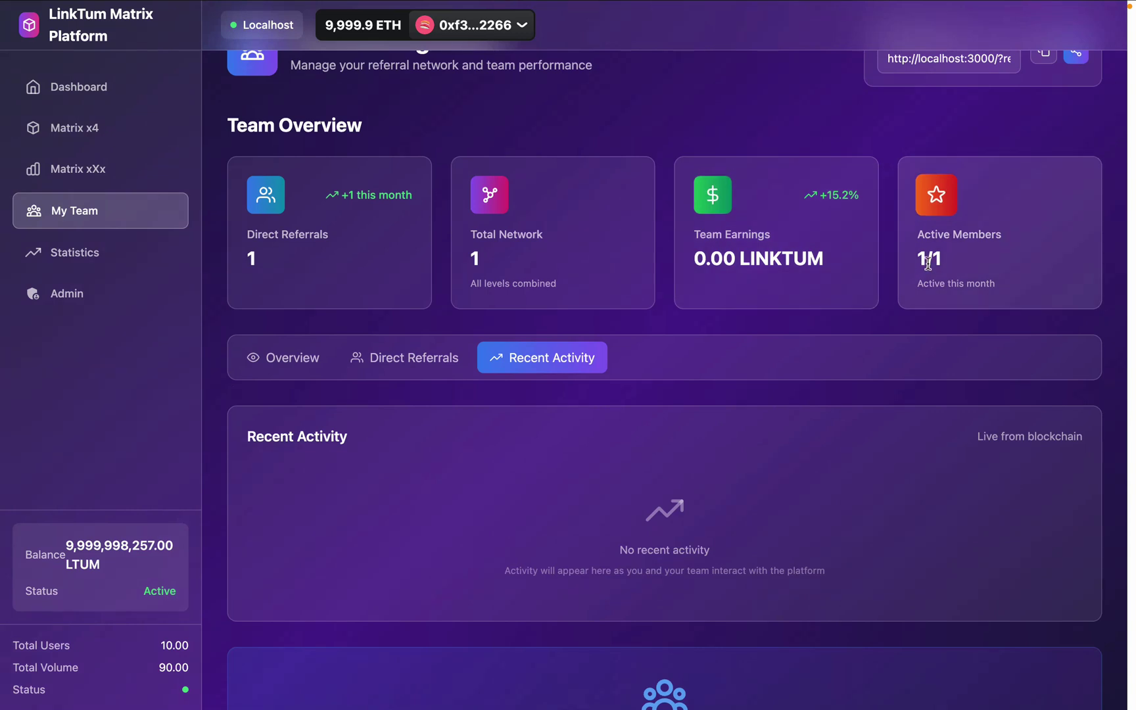
pyautogui.moveTo(947, 258); pyautogui.dragTo(919, 257)
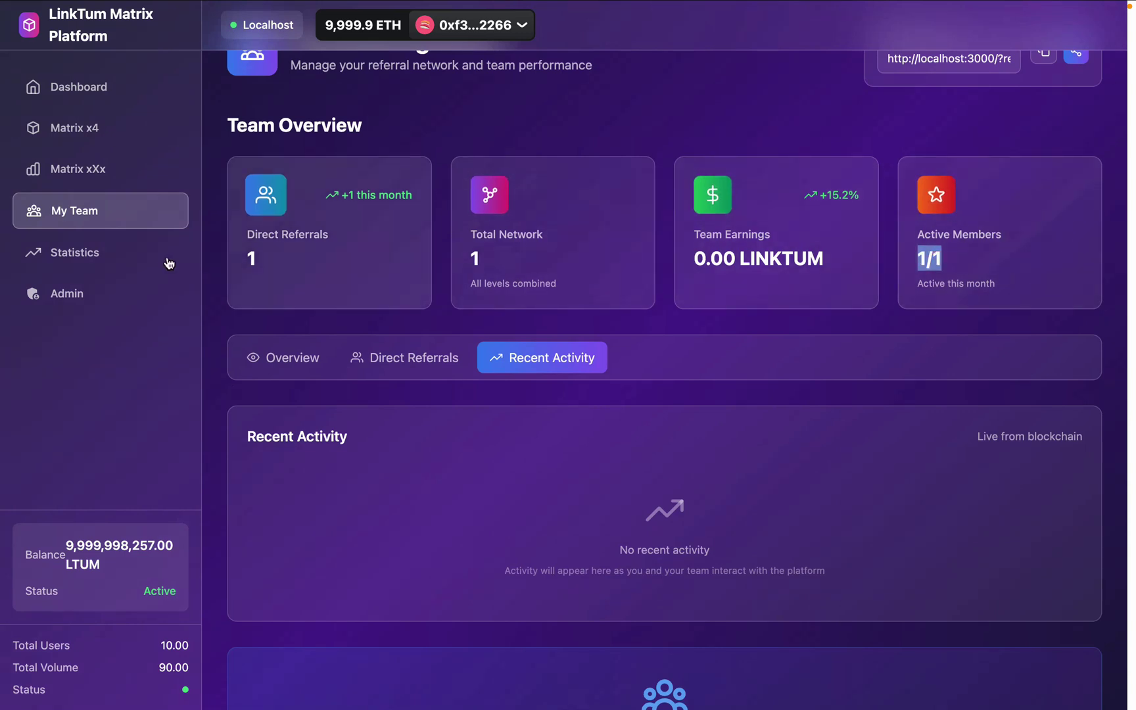
# Open the Statistics page and browse its earnings trend, program comparison, level distribution and platform growth sections.
pyautogui.click(118, 265)
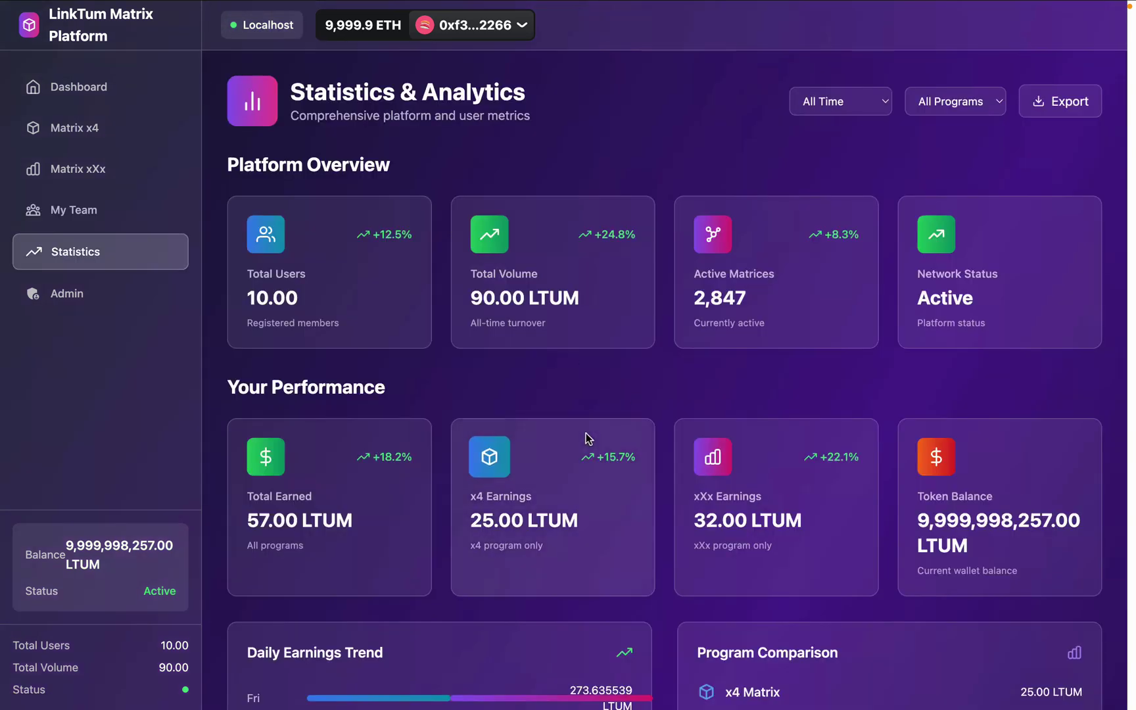
pyautogui.scroll(-10, 586, 431)
pyautogui.scroll(-8, 586, 432)
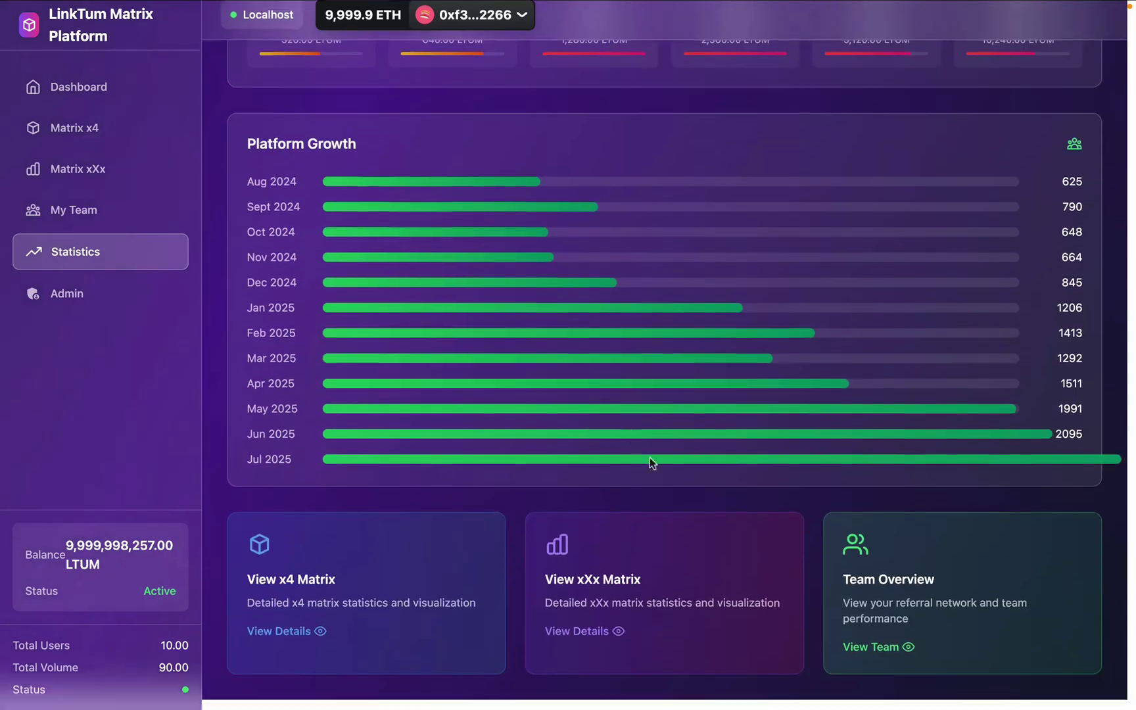
pyautogui.scroll(2, 400, 285)
pyautogui.scroll(7, 732, 389)
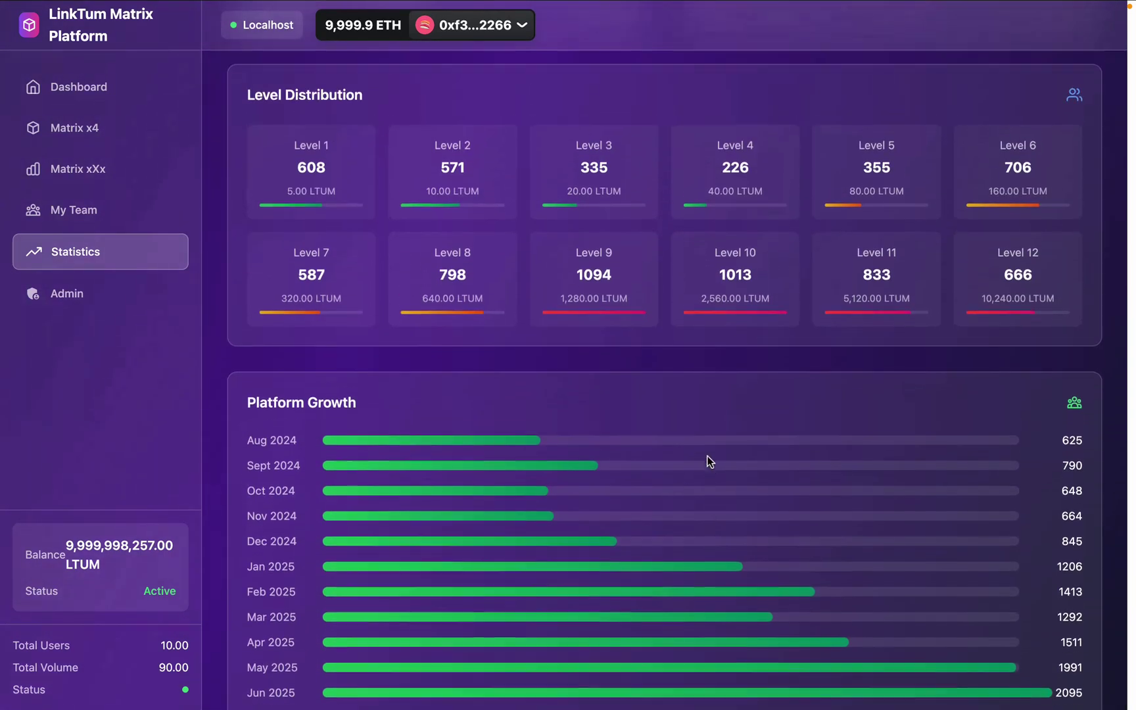
pyautogui.scroll(7, 631, 461)
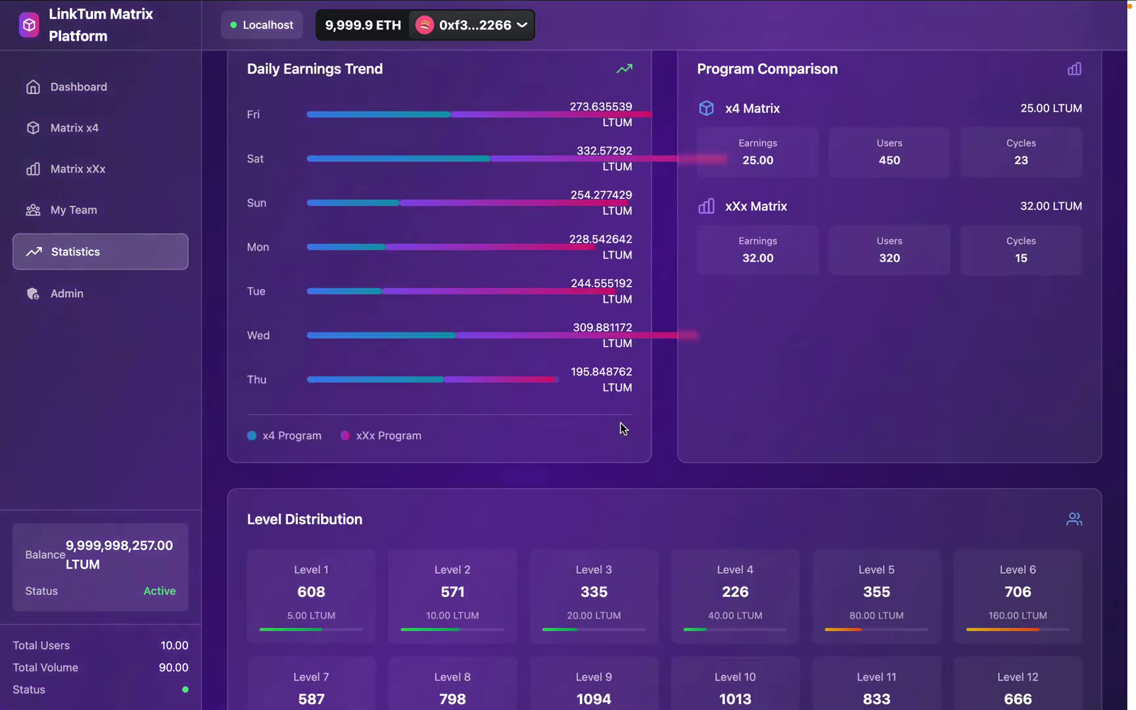
pyautogui.scroll(5, 807, 506)
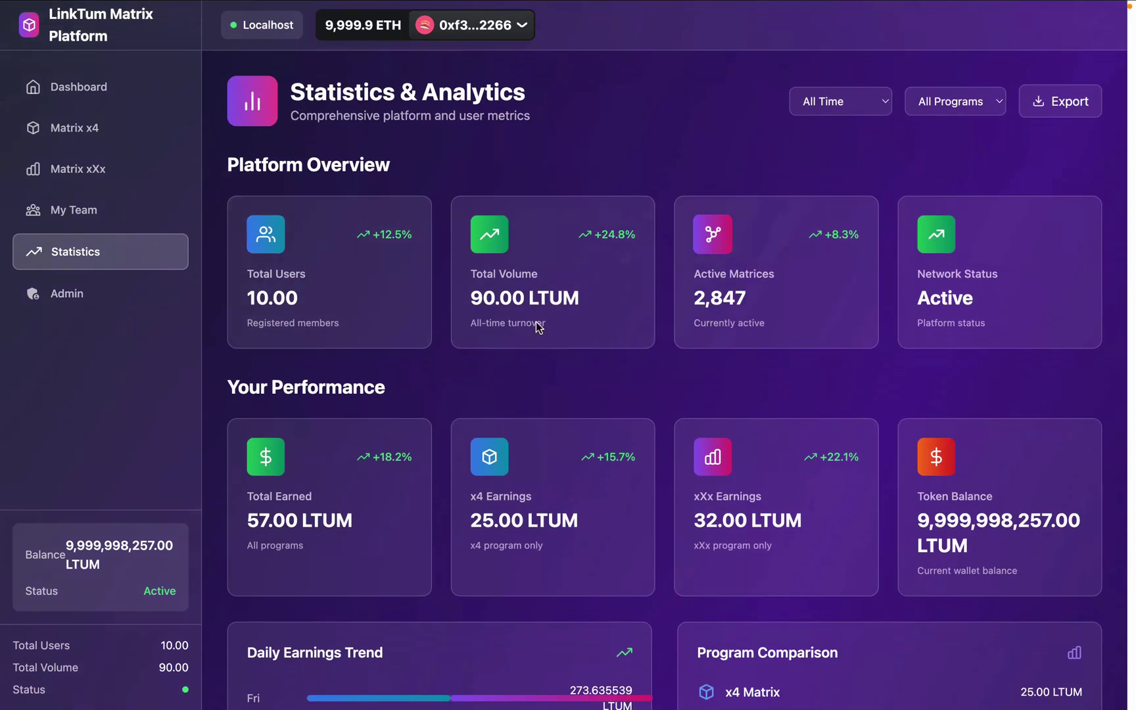
# Highlight the main Platform Overview and Your Performance values, from Total Users through to Token Balance.
pyautogui.moveTo(322, 299); pyautogui.dragTo(248, 287)
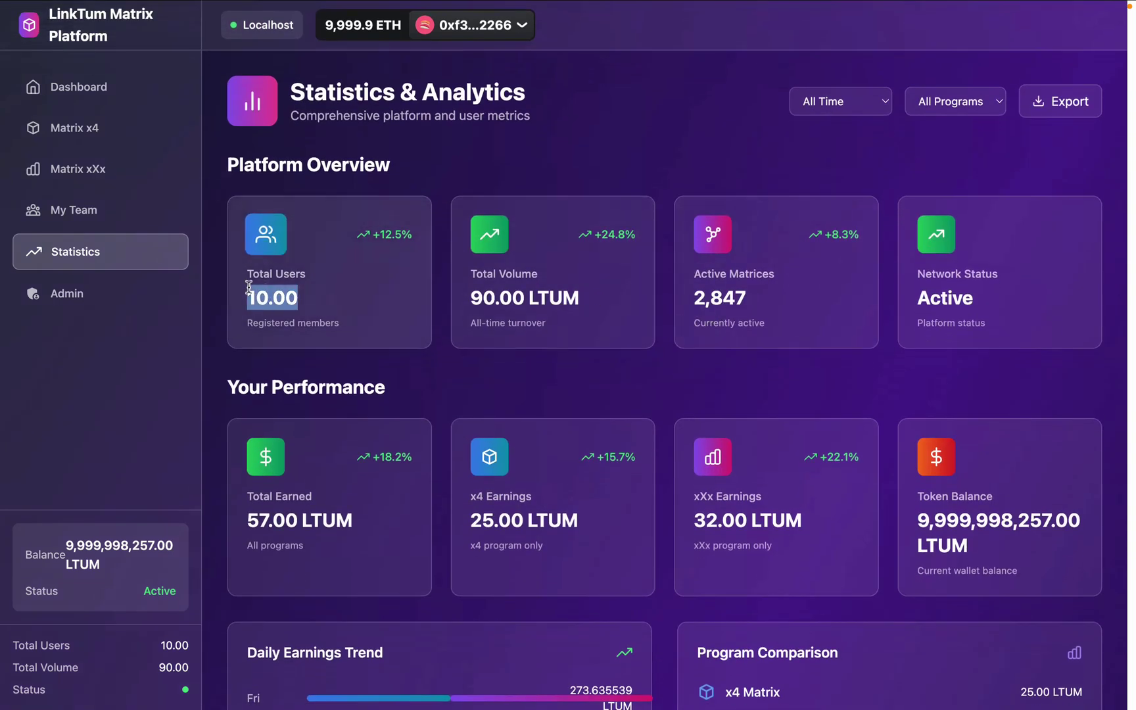
pyautogui.moveTo(595, 304); pyautogui.dragTo(455, 291)
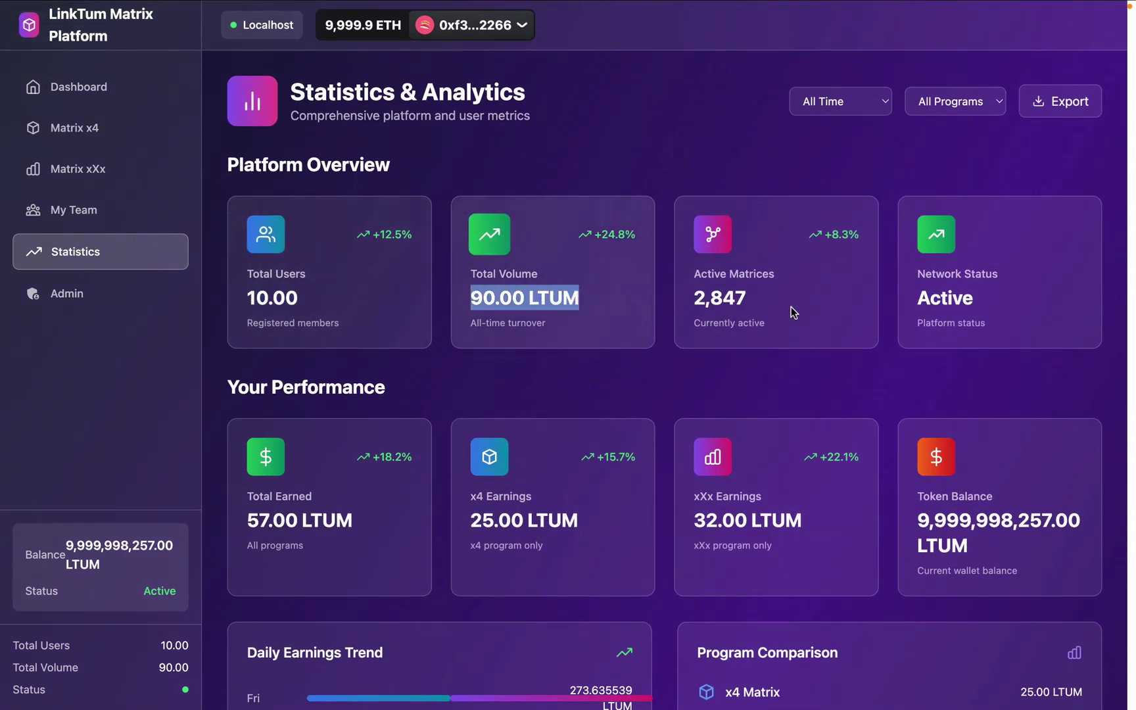
pyautogui.moveTo(757, 294); pyautogui.dragTo(686, 290)
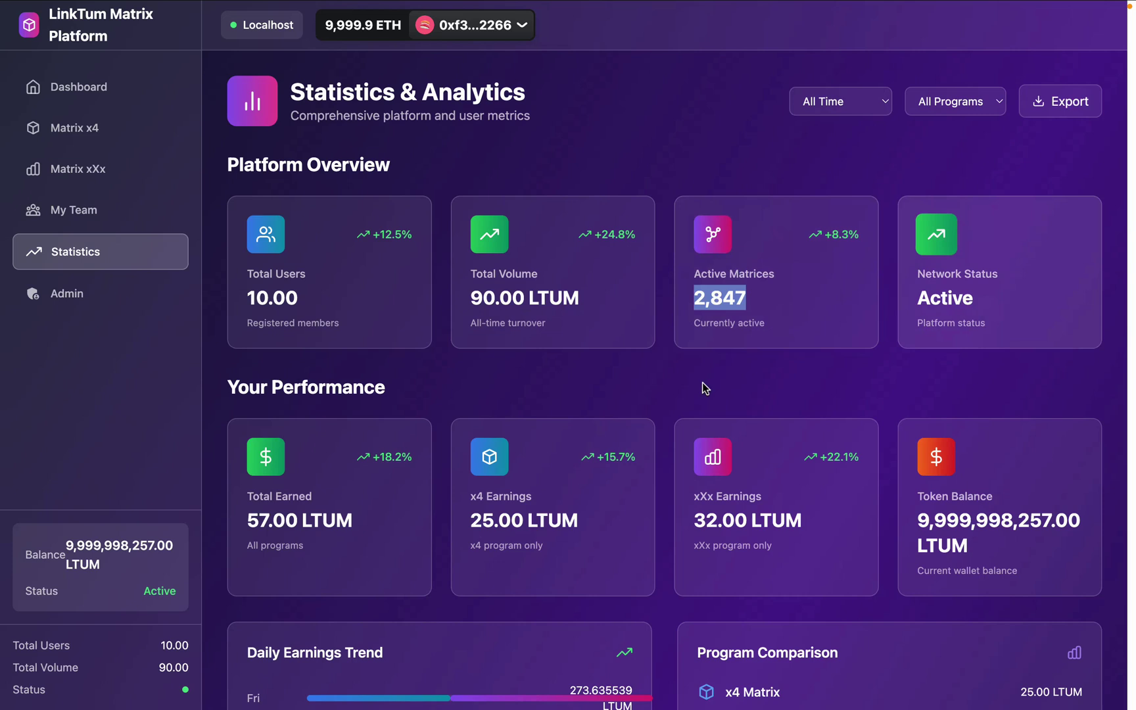
pyautogui.moveTo(371, 526); pyautogui.dragTo(248, 521)
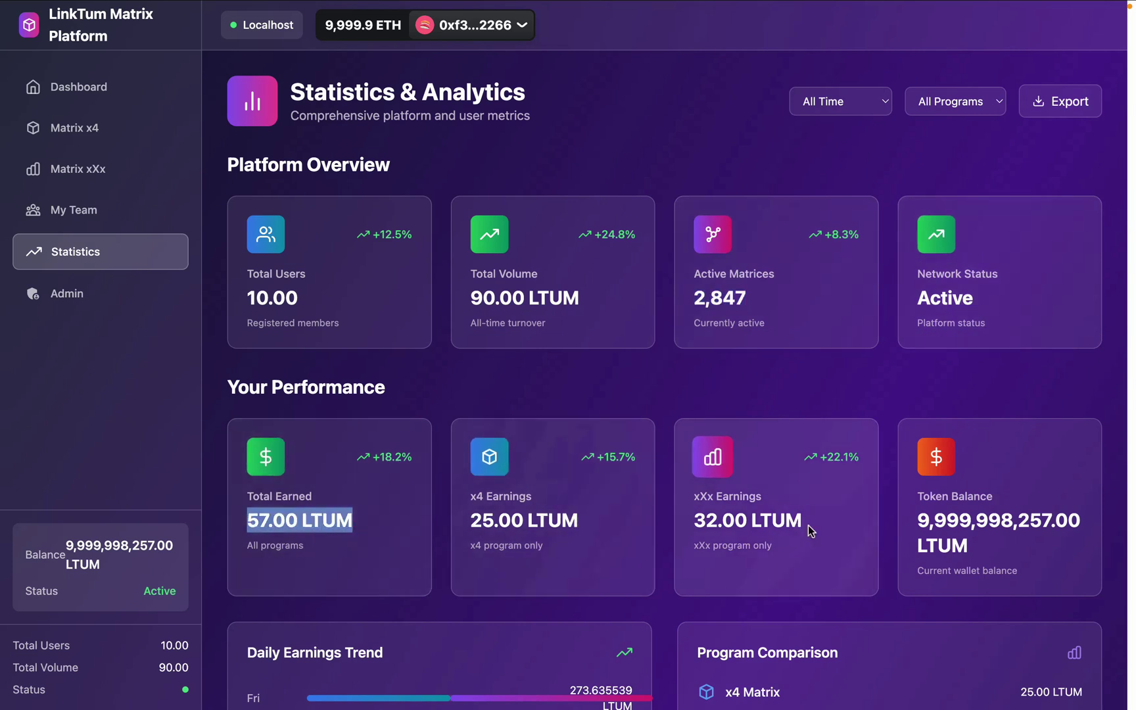
pyautogui.moveTo(806, 530); pyautogui.dragTo(721, 501)
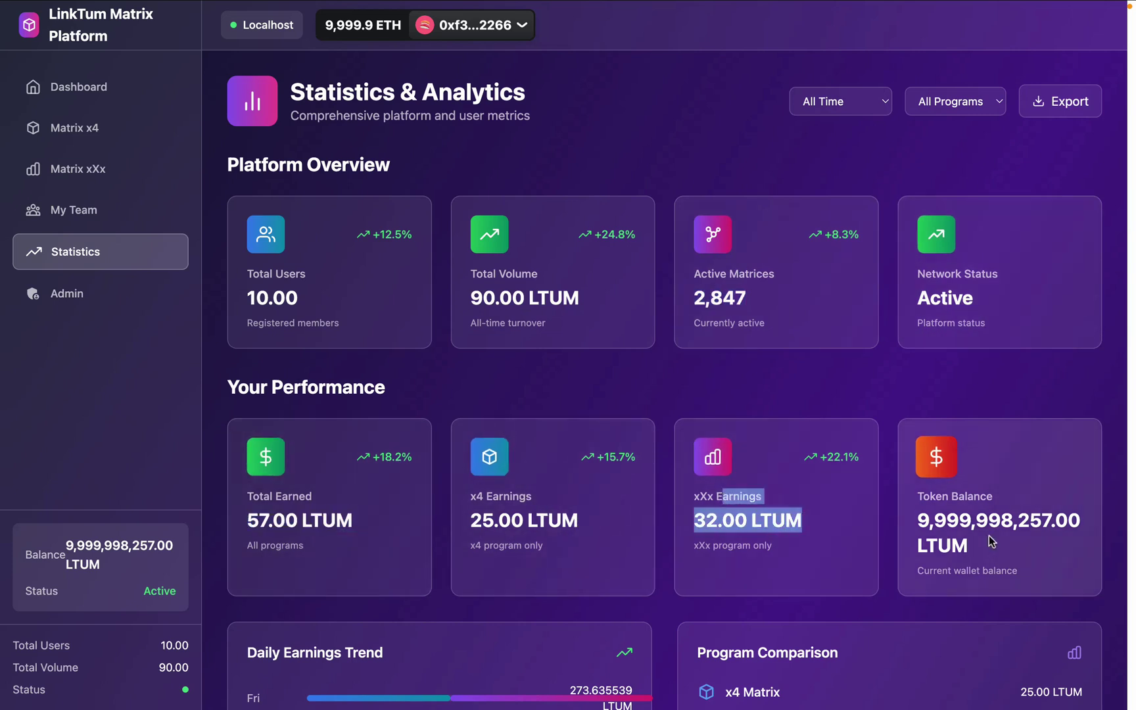
pyautogui.moveTo(991, 541); pyautogui.dragTo(946, 520)
# Review the Daily Earnings Trend, Program Comparison and Platform Growth charts again and return to the statistics overview.
pyautogui.scroll(-5, 946, 506)
pyautogui.scroll(-2, 512, 419)
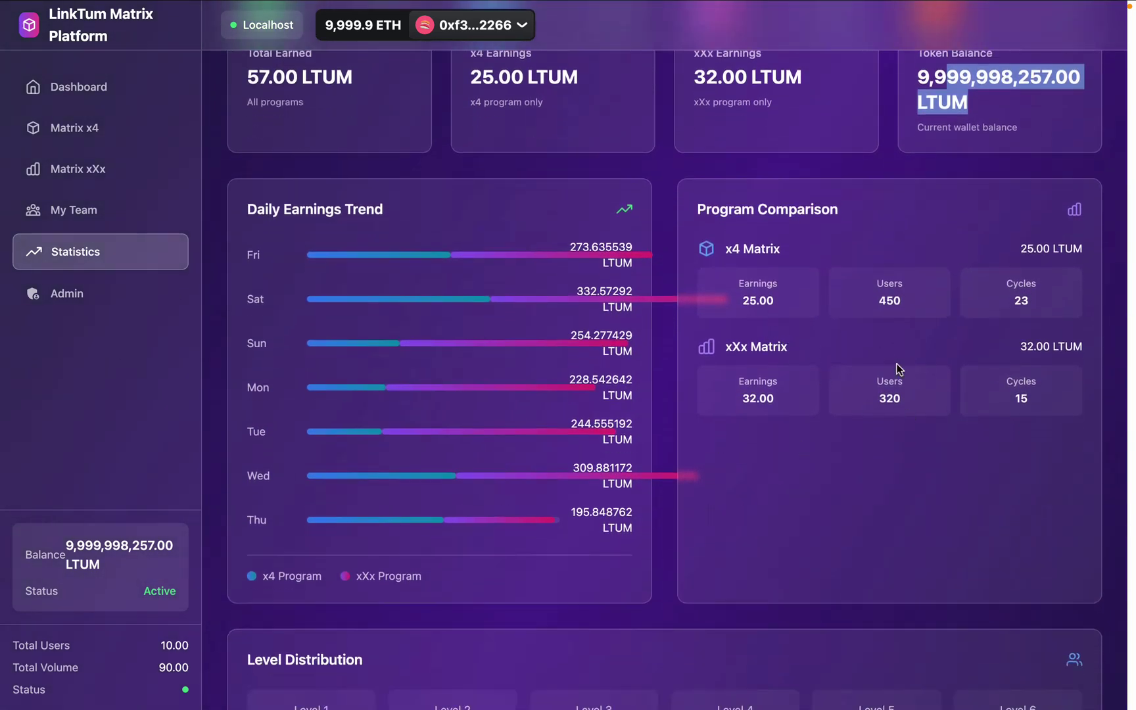
pyautogui.scroll(-12, 896, 364)
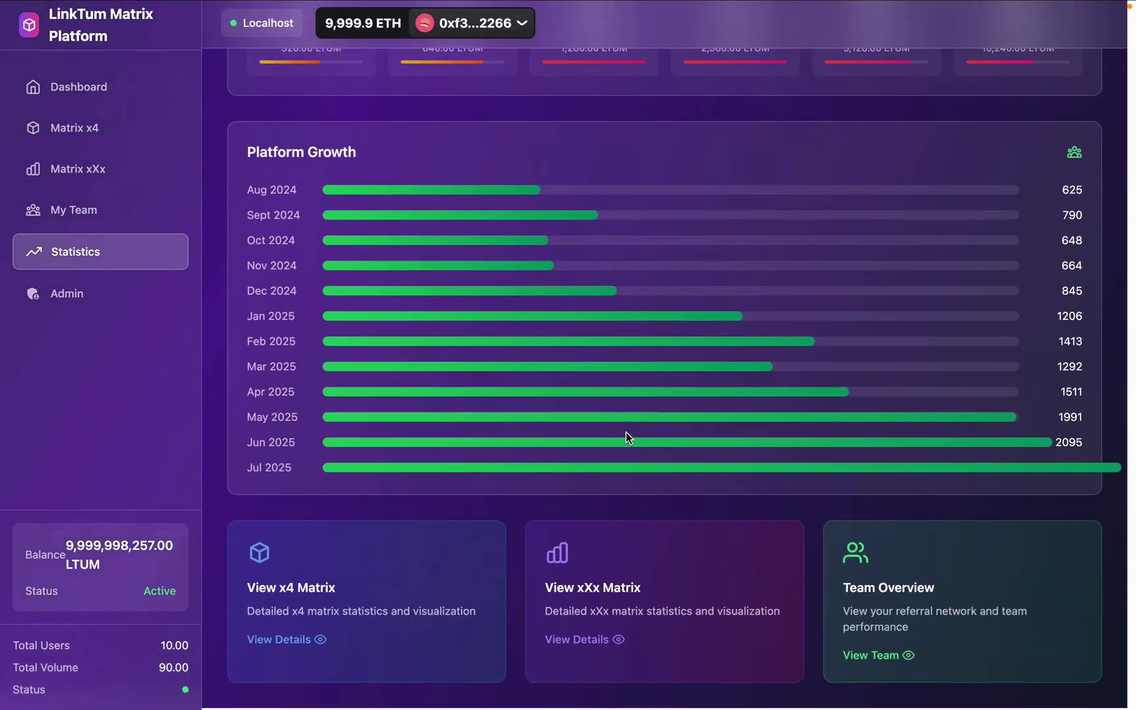
pyautogui.scroll(20, 625, 431)
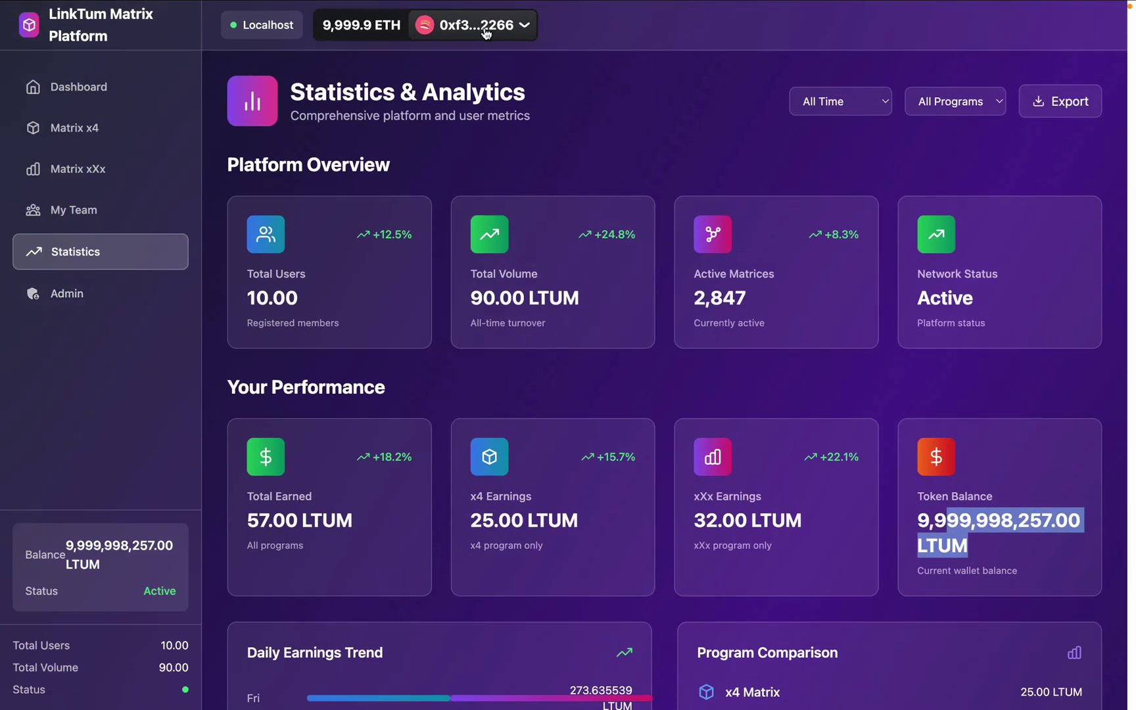
# Open the Admin page to view its contract control and emergency withdrawal options, and return to the Dashboard.
pyautogui.click(82, 294)
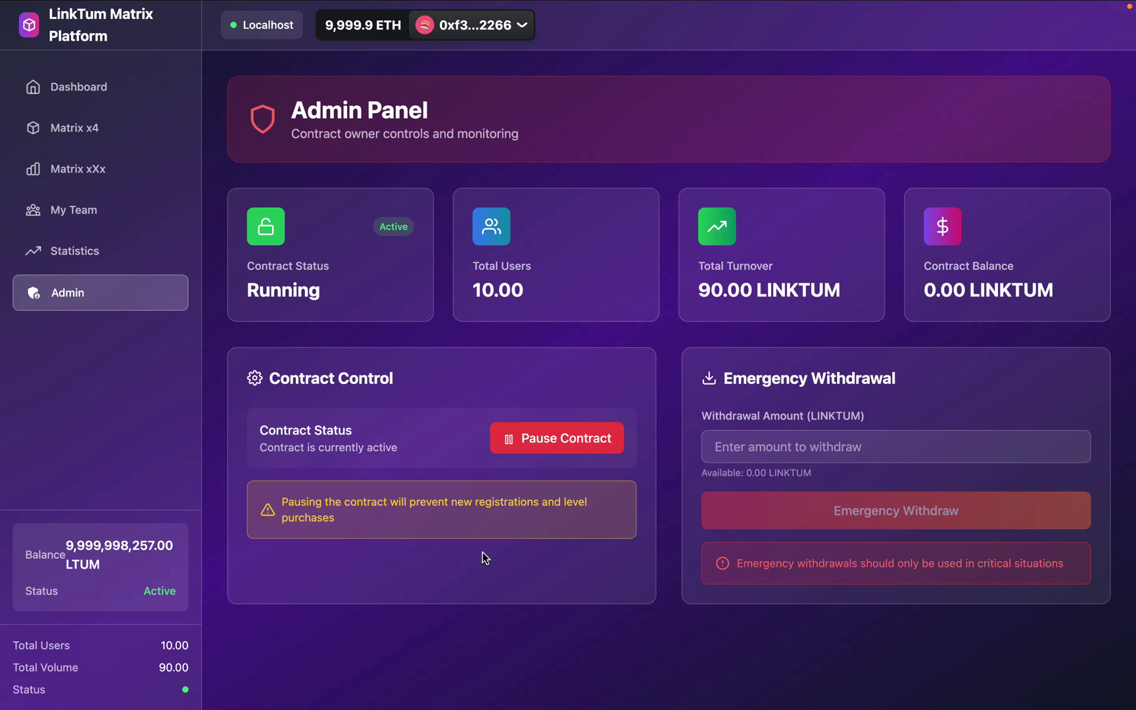
pyautogui.click(35, 96)
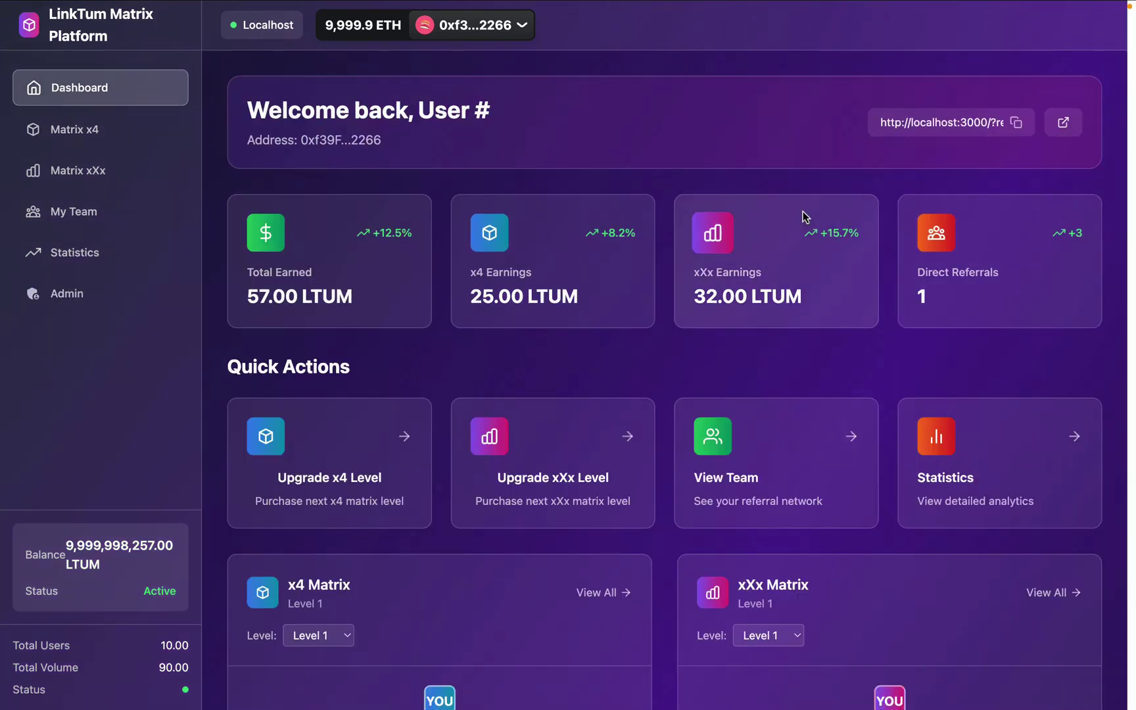
# Switch the active account in the MetaMask wallet to Account 5 and close the wallet.
pyautogui.moveTo(47, 35)
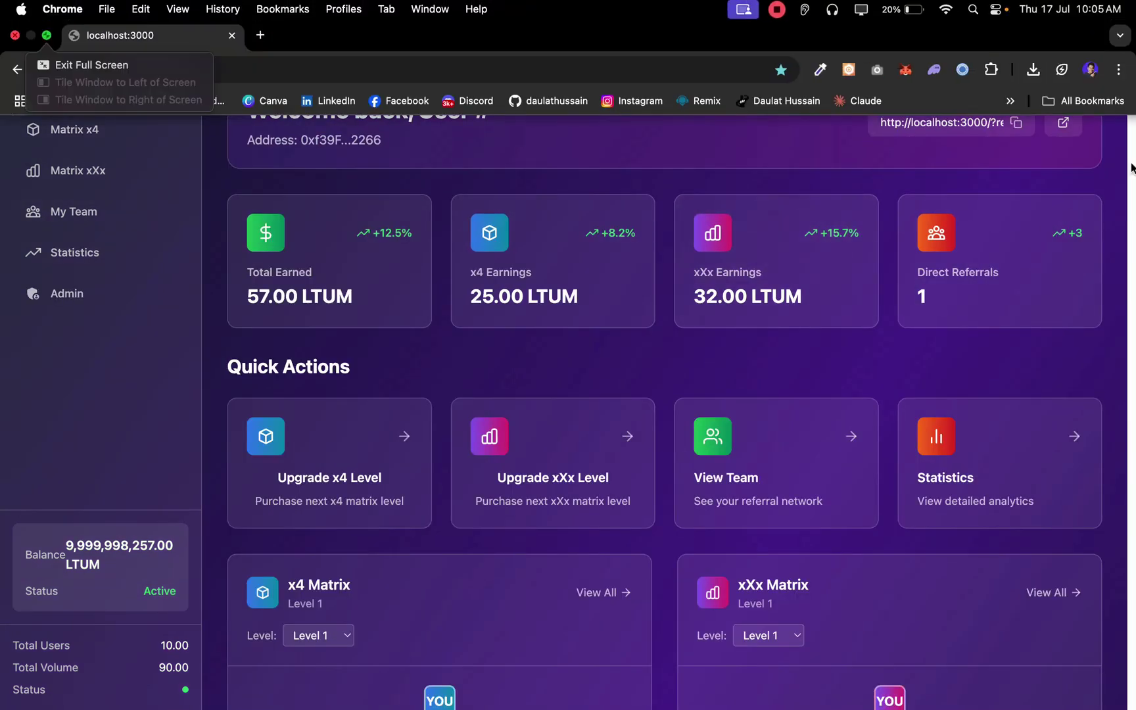
pyautogui.click(907, 69)
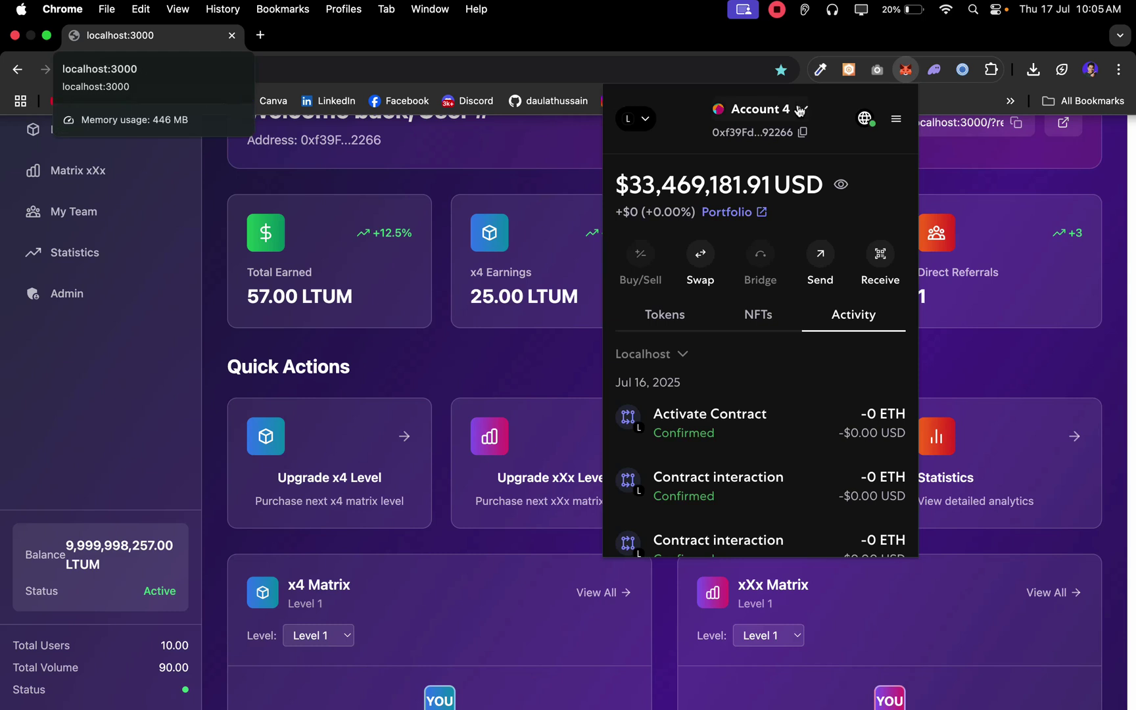
pyautogui.click(799, 110)
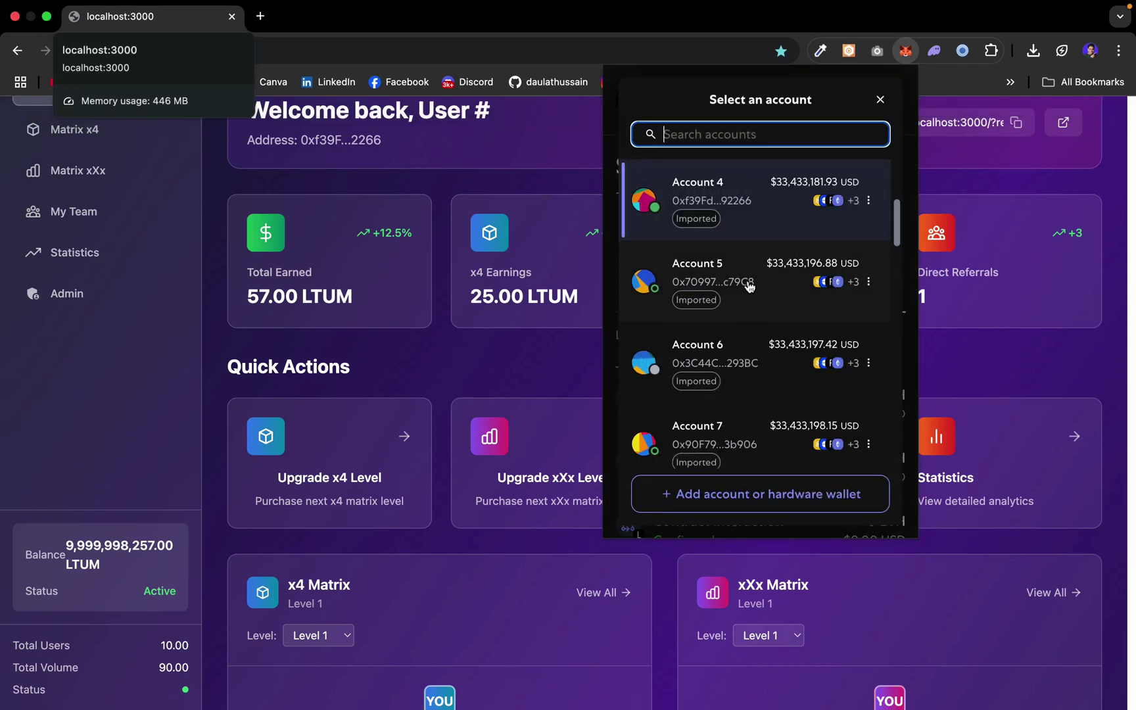
pyautogui.click(748, 284)
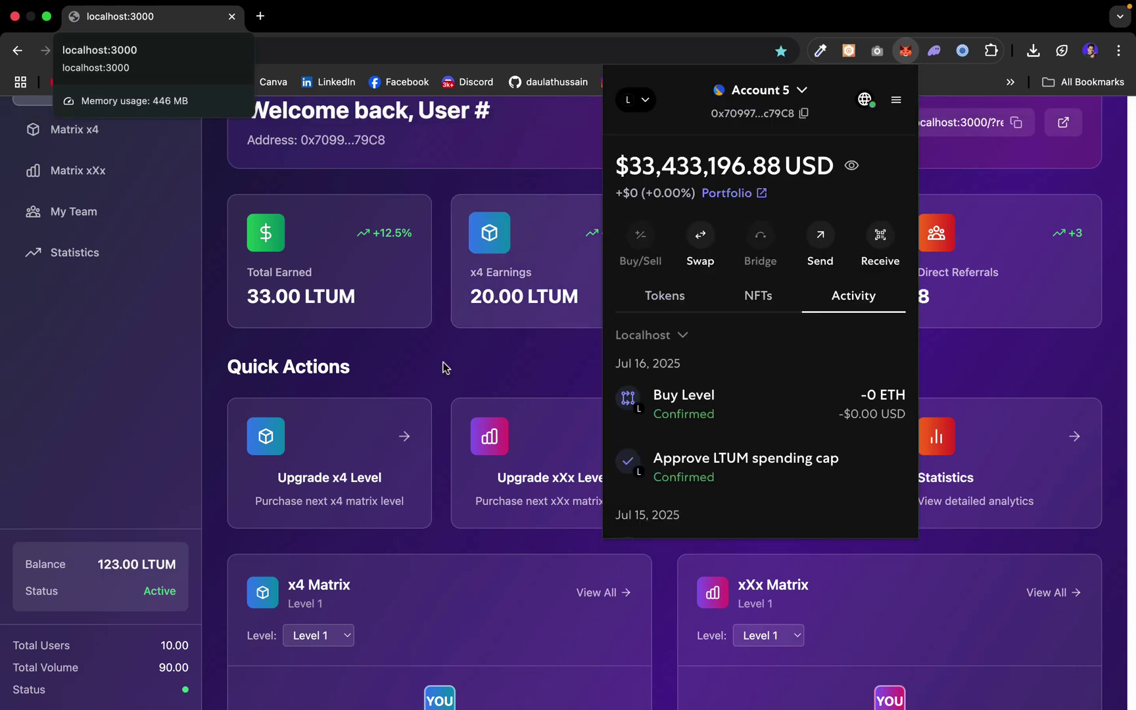
pyautogui.click(445, 368)
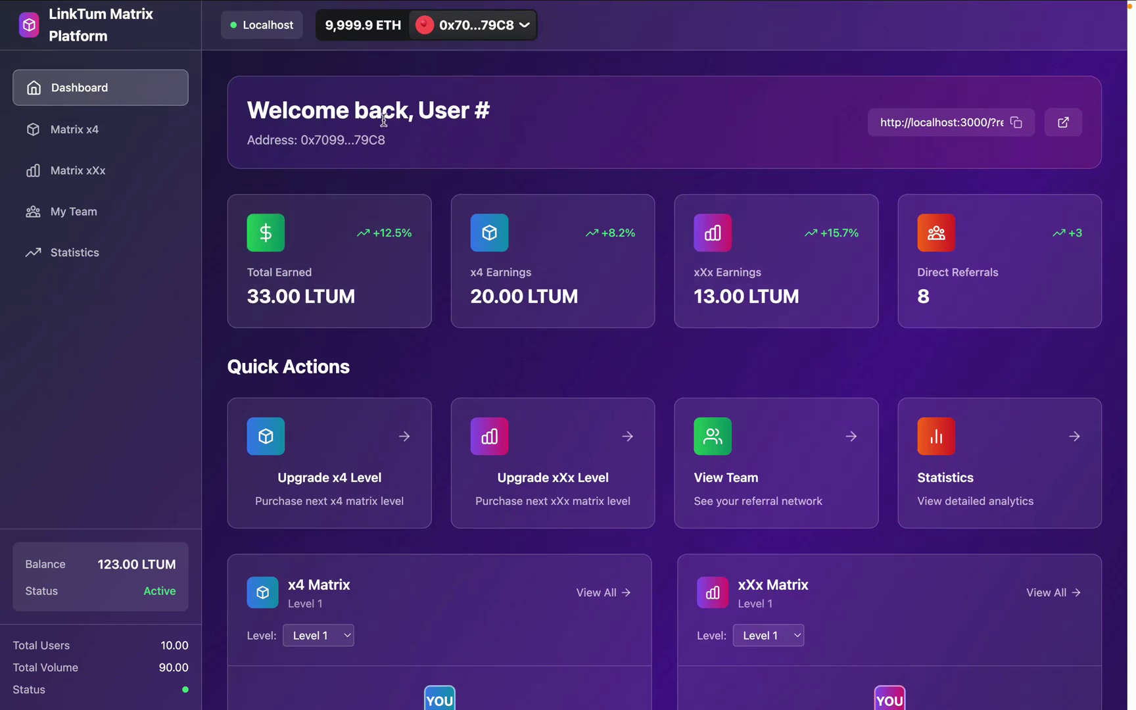
# Highlight the new account's wallet address, Direct Referrals, xXx Earnings and Total Earned values on the dashboard.
pyautogui.moveTo(422, 148); pyautogui.dragTo(308, 140)
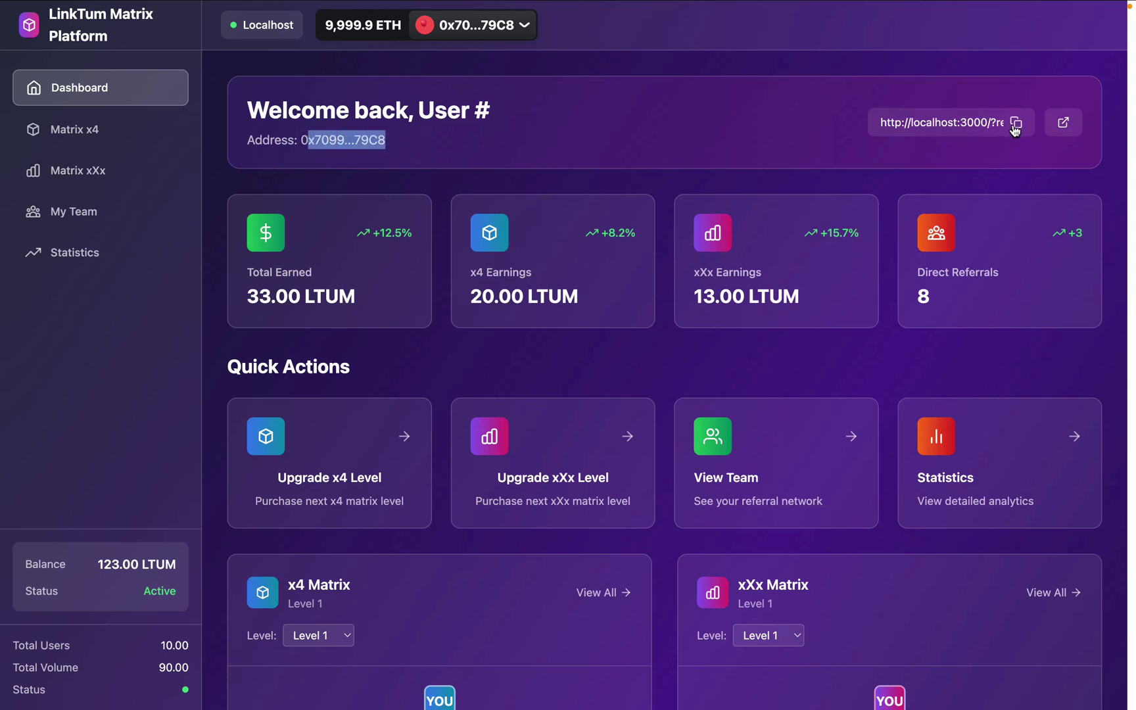
pyautogui.moveTo(943, 295); pyautogui.dragTo(922, 294)
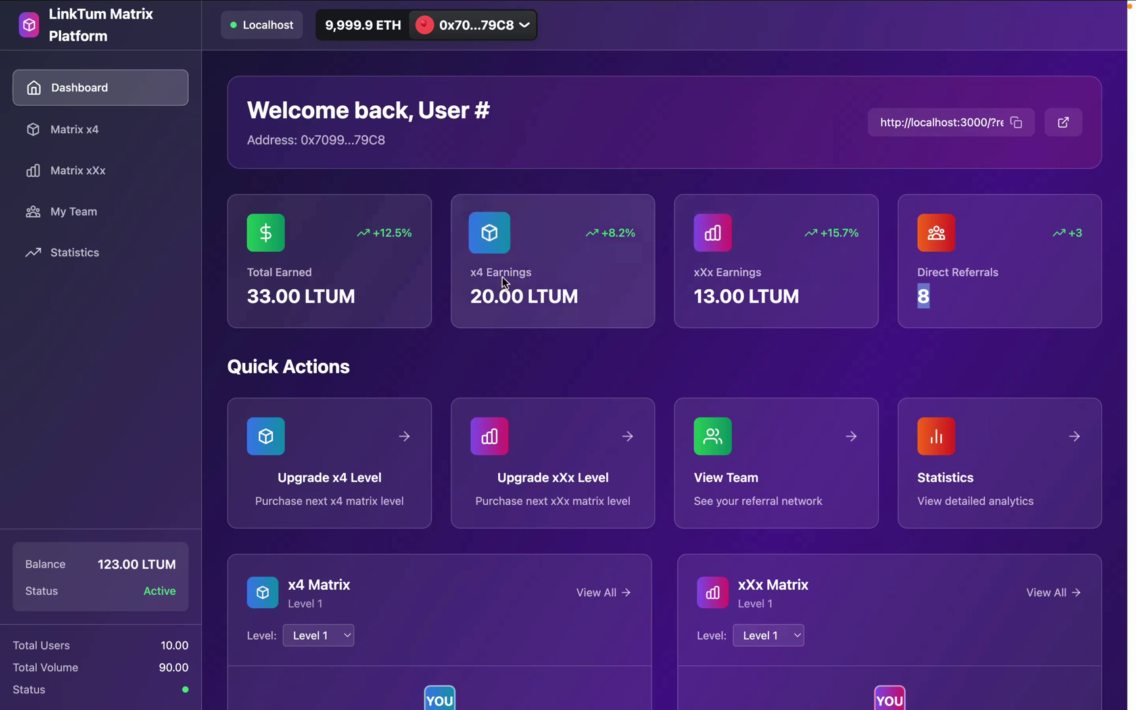
pyautogui.moveTo(802, 297); pyautogui.dragTo(731, 270)
pyautogui.moveTo(274, 296); pyautogui.dragTo(260, 296)
# Examine the dashboard's x4 and xXx Level 1 matrix previews and their filled lines.
pyautogui.scroll(-2, 646, 441)
pyautogui.scroll(-5, 646, 440)
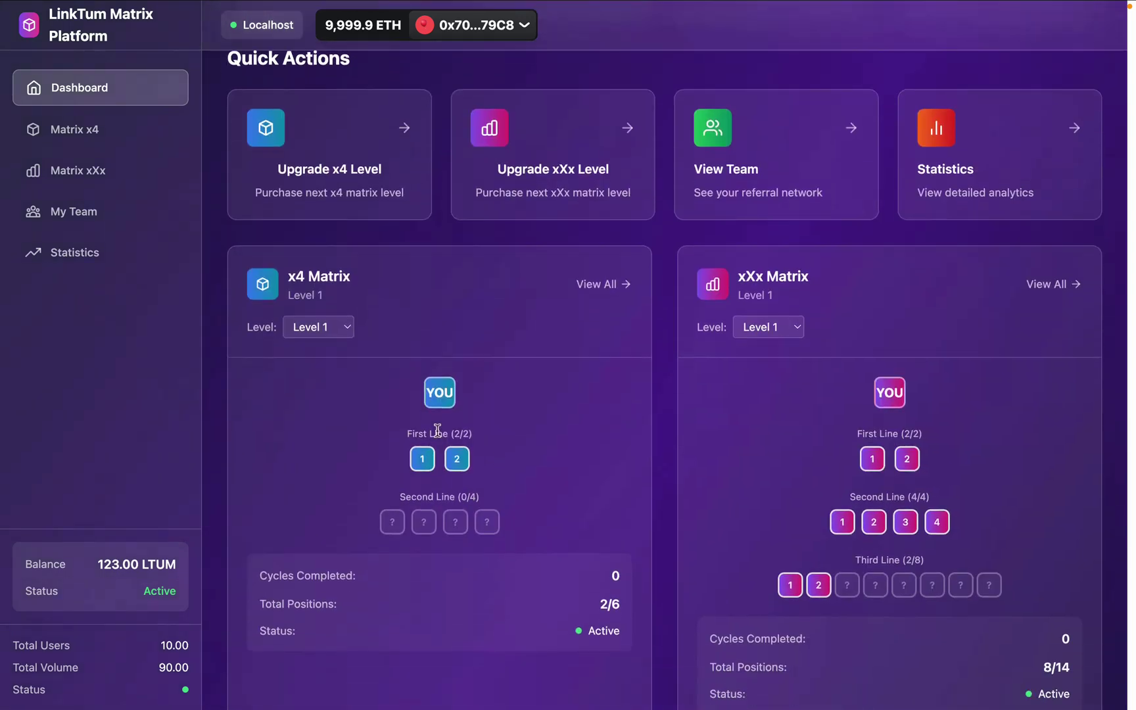
pyautogui.scroll(-1, 908, 416)
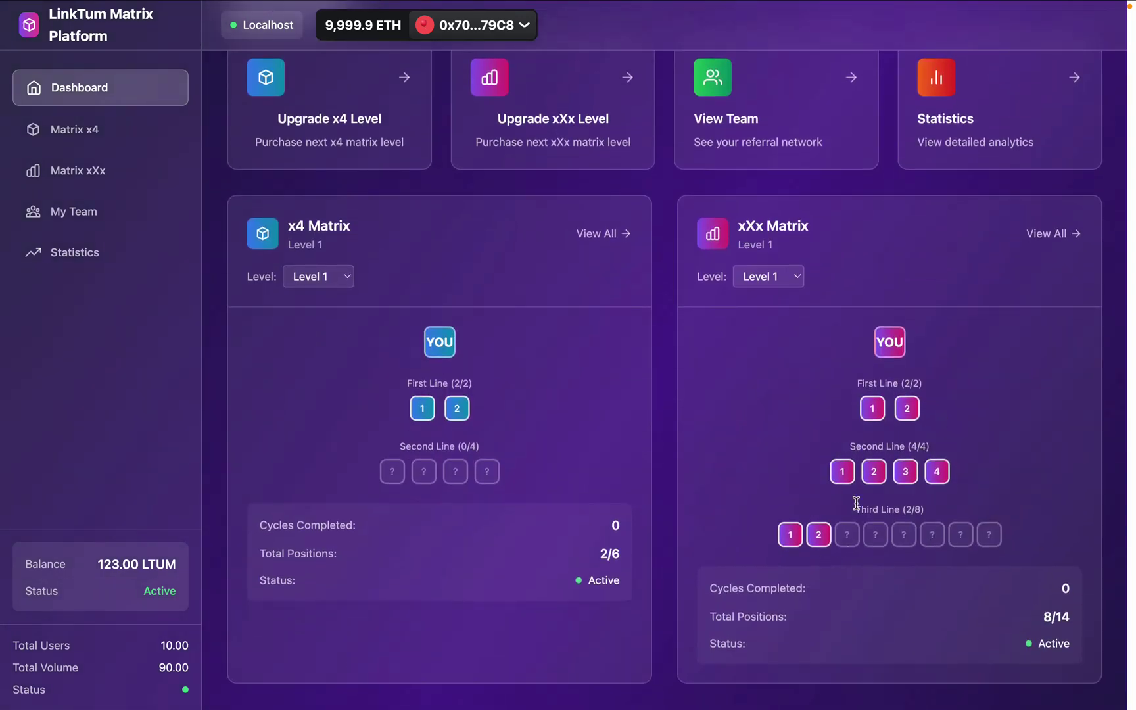
pyautogui.scroll(6, 888, 465)
pyautogui.scroll(-3, 958, 353)
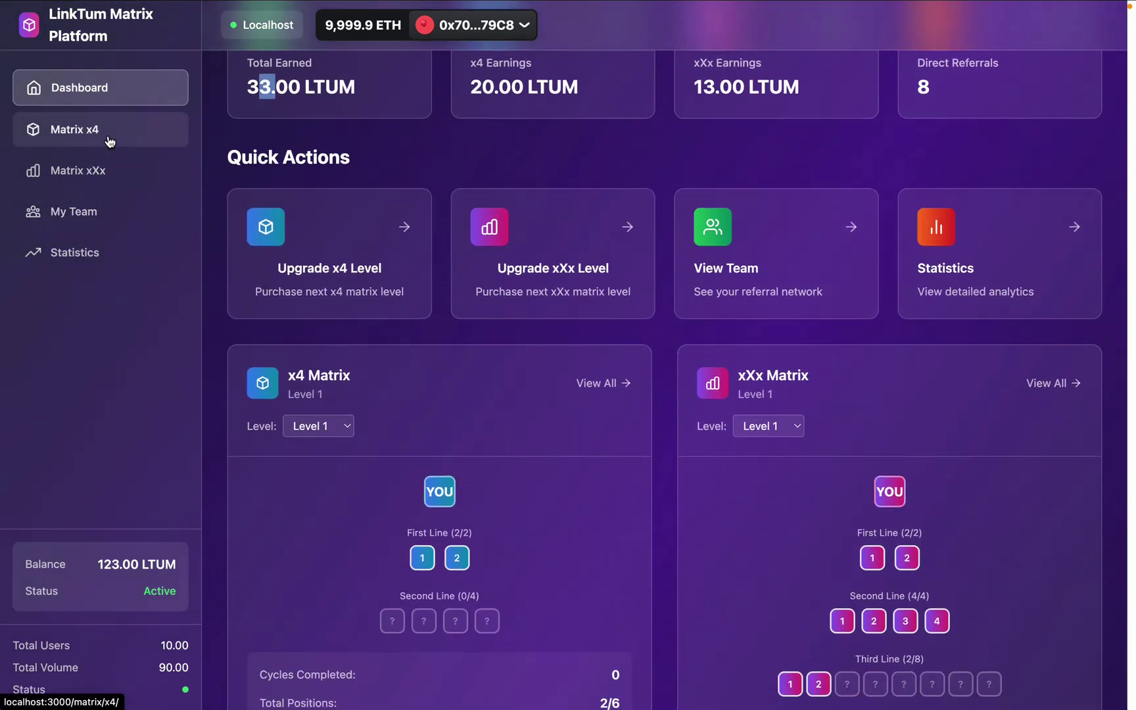
# Open the Matrix x4 page, highlight the Cycles Completed value and inspect the first-line positions in the Level 1 tree.
pyautogui.click(110, 141)
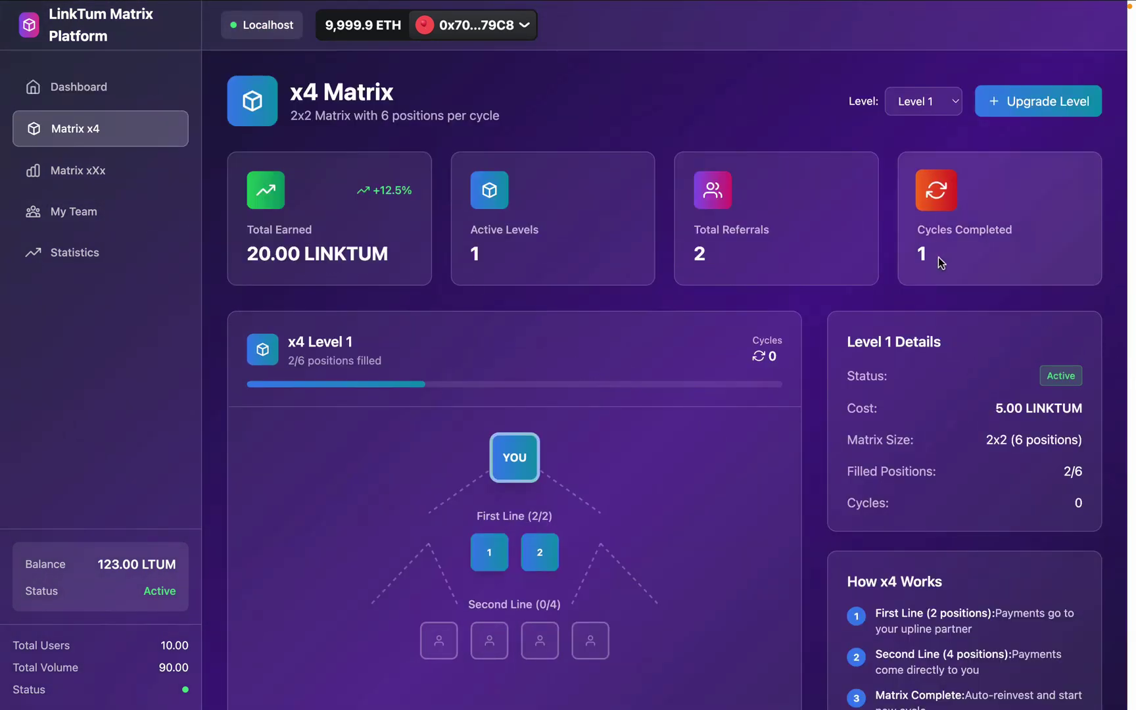
pyautogui.doubleClick(923, 252)
pyautogui.scroll(-3, 609, 525)
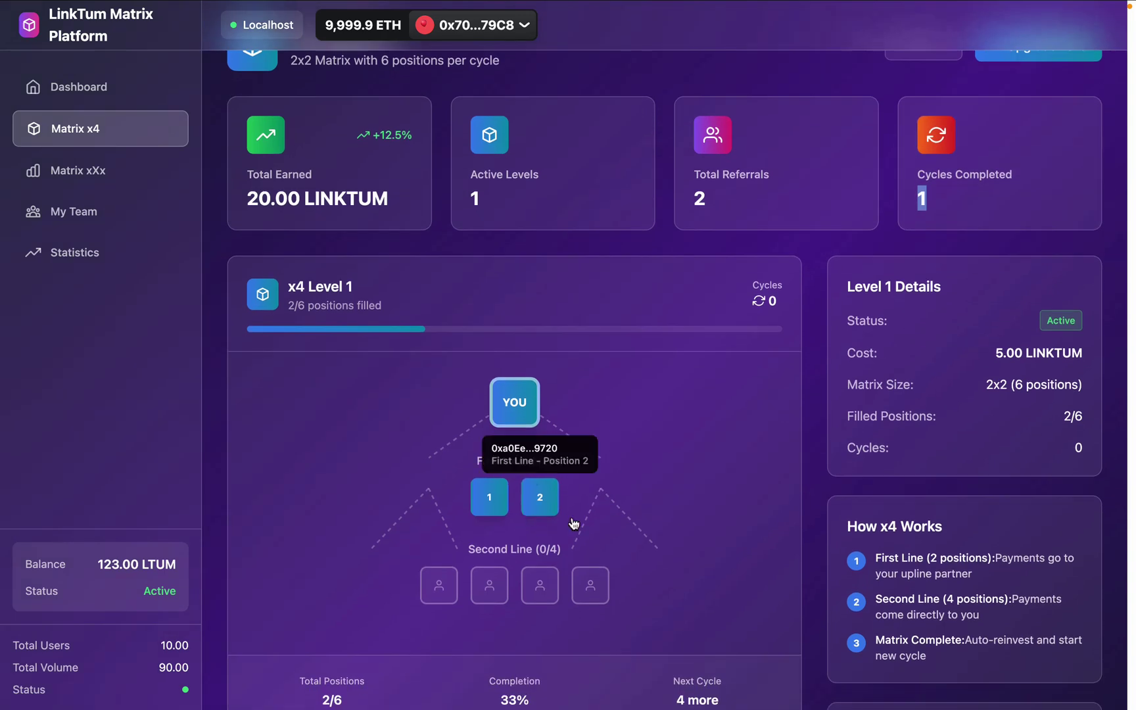
pyautogui.scroll(-1, 615, 554)
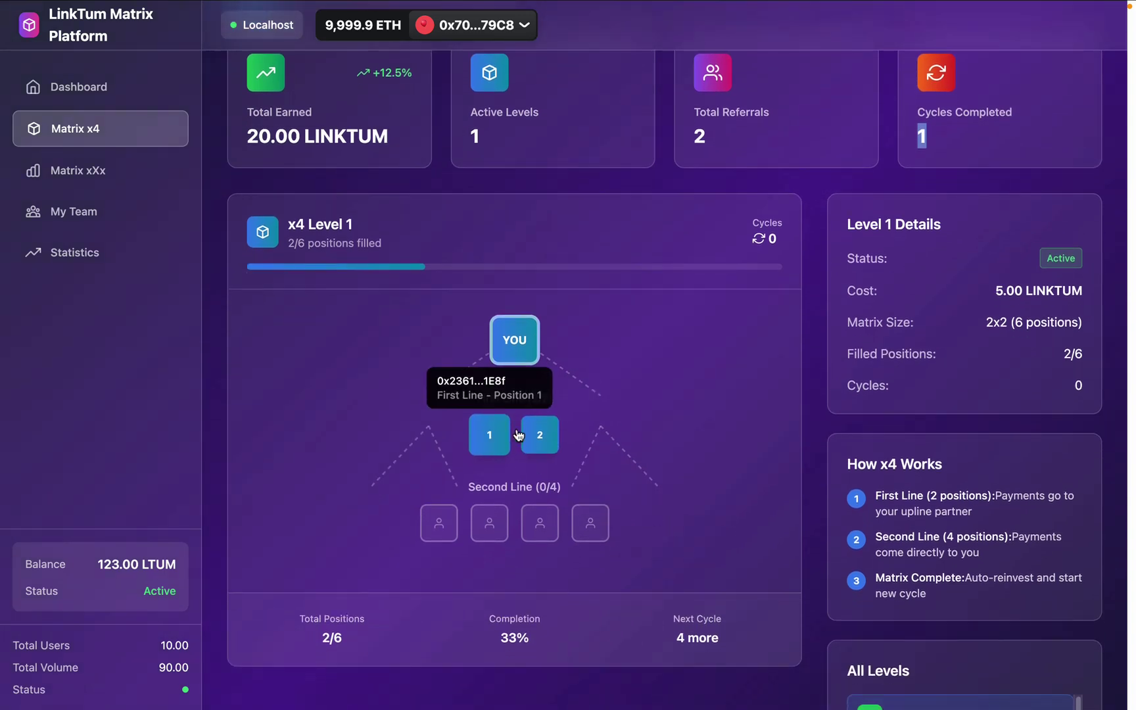
# Open the Matrix xXx page and inspect the Level 1 tree's first, second and third line positions.
pyautogui.scroll(4, 797, 310)
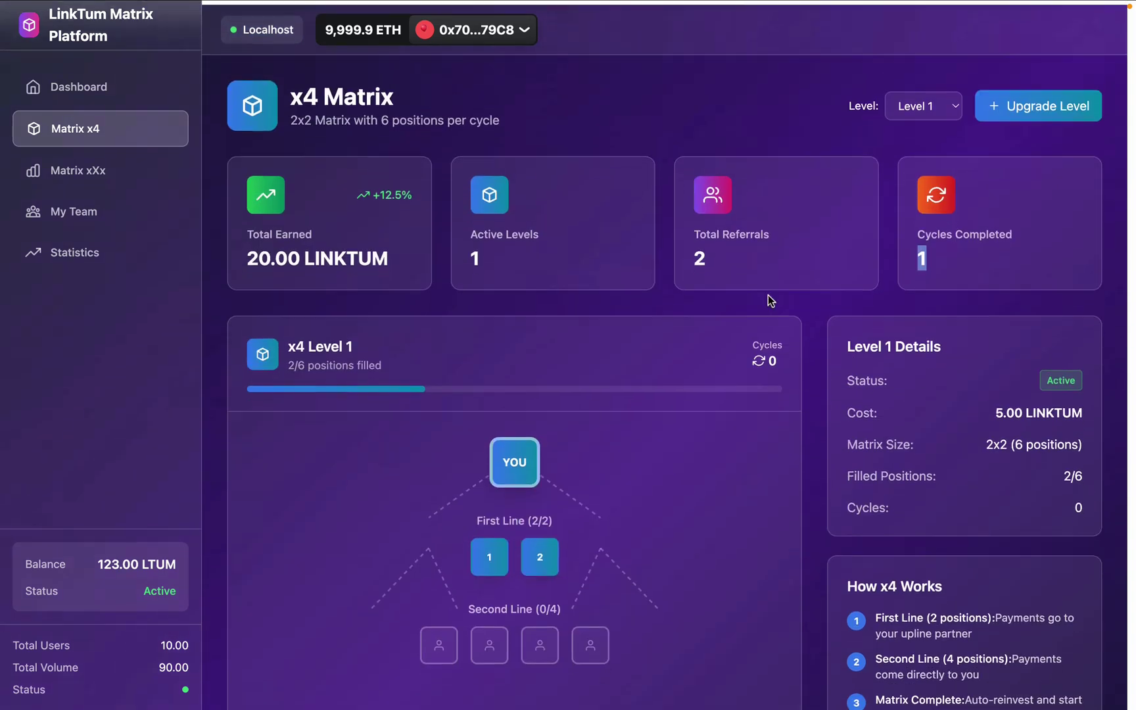
pyautogui.click(31, 170)
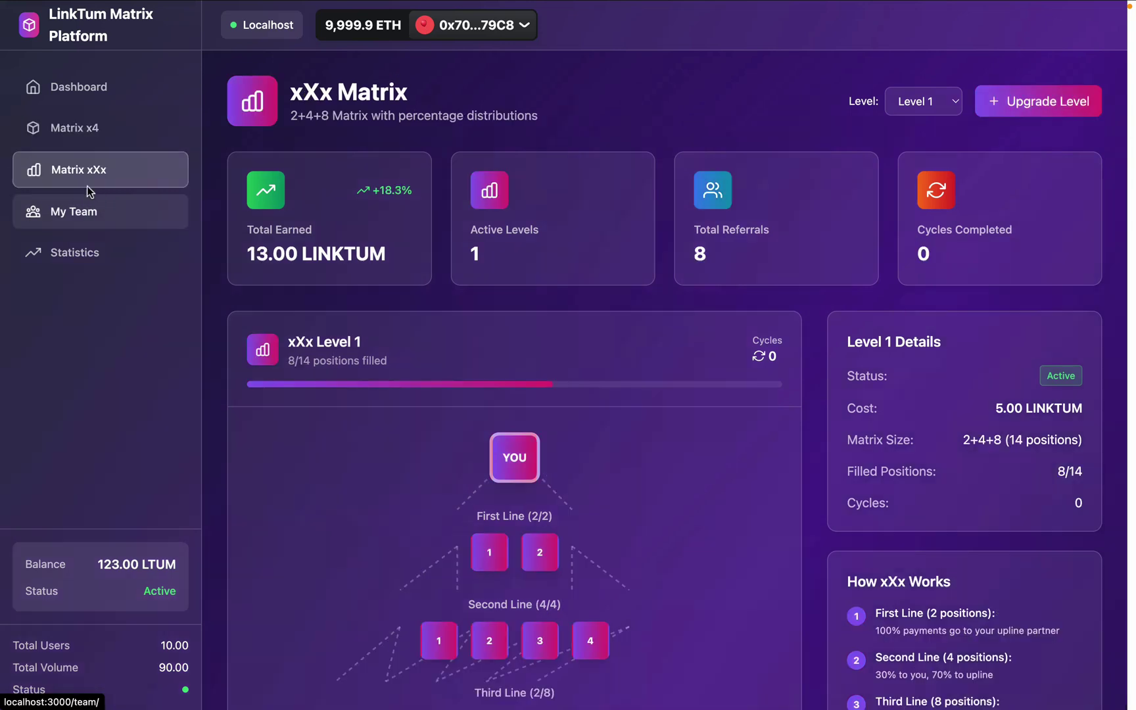
pyautogui.scroll(-7, 677, 420)
pyautogui.scroll(-1, 510, 340)
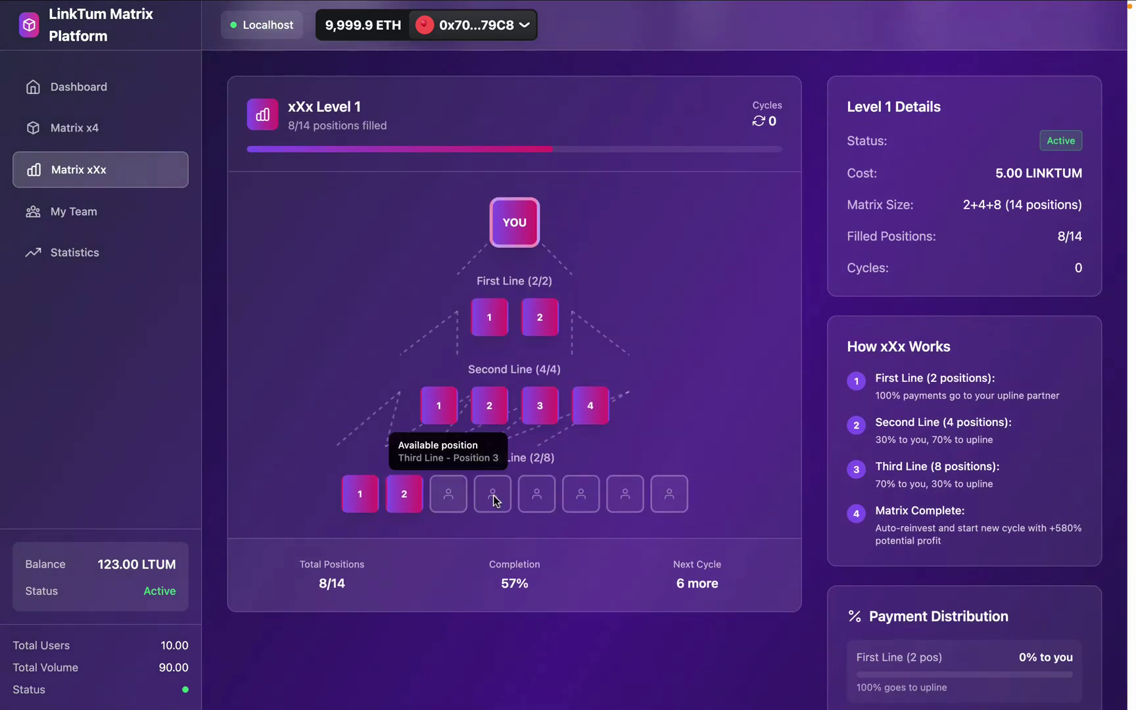
pyautogui.scroll(3, 658, 501)
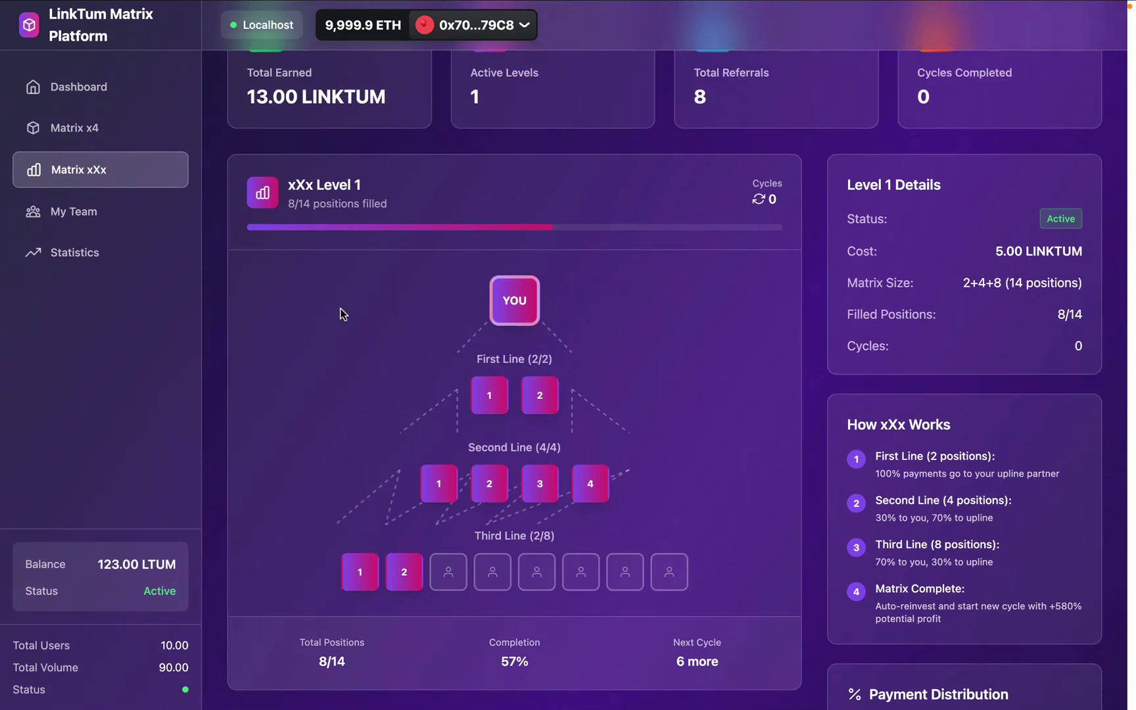
# Open the My Team page and review its Overview, Direct Referrals and Recent Activity sections.
pyautogui.click(108, 211)
pyautogui.scroll(-4, 560, 449)
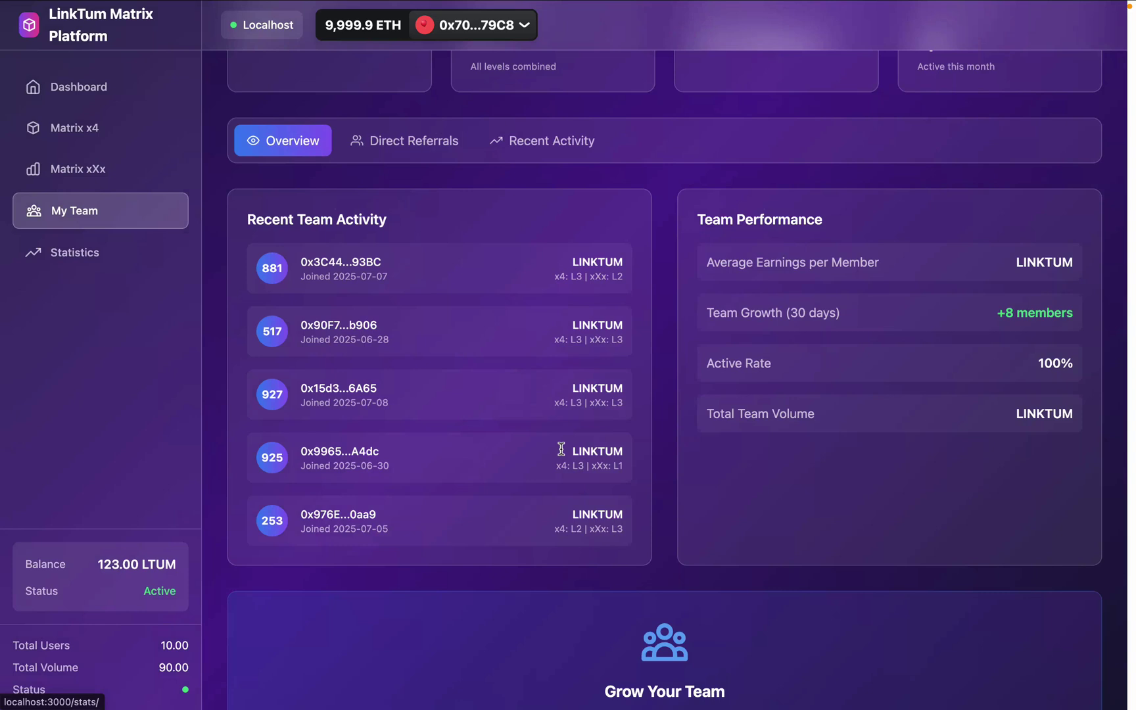
pyautogui.scroll(3, 460, 355)
pyautogui.click(415, 238)
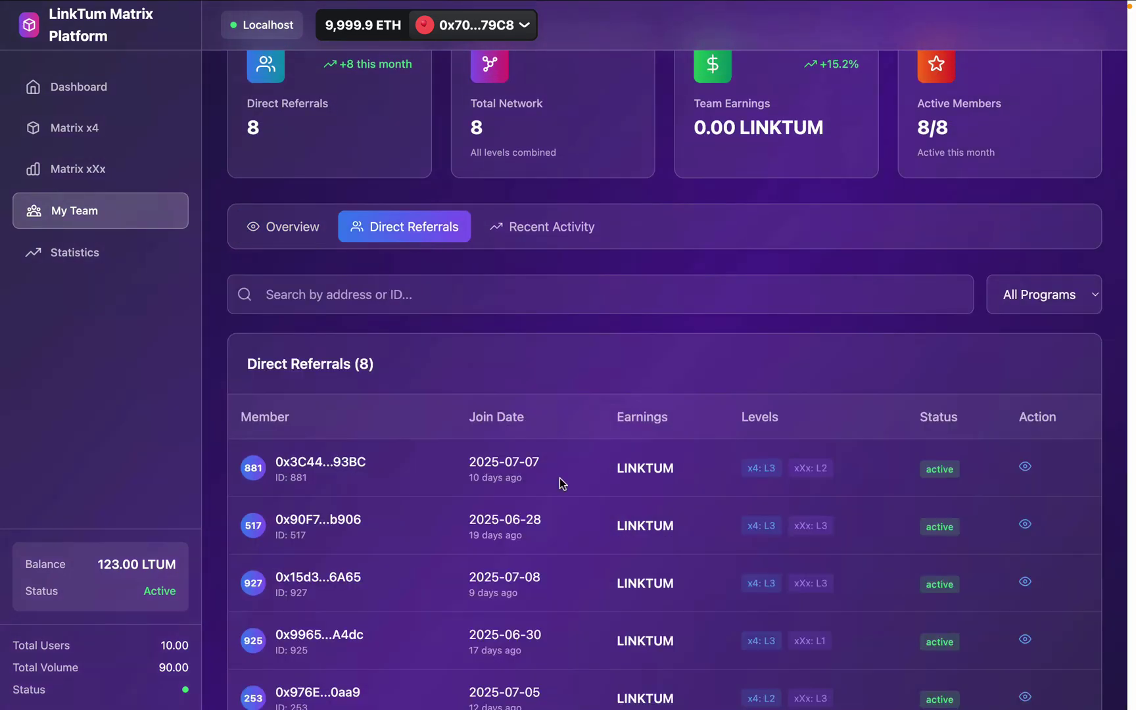
pyautogui.scroll(-6, 432, 459)
pyautogui.scroll(4, 584, 185)
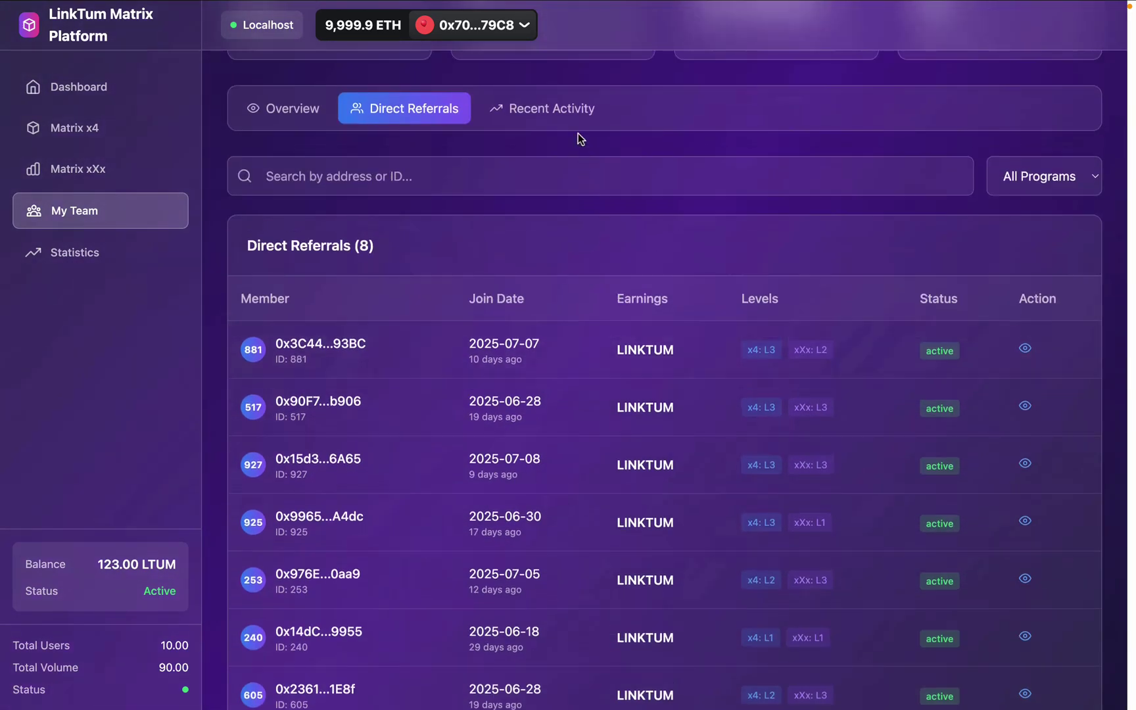
pyautogui.click(565, 109)
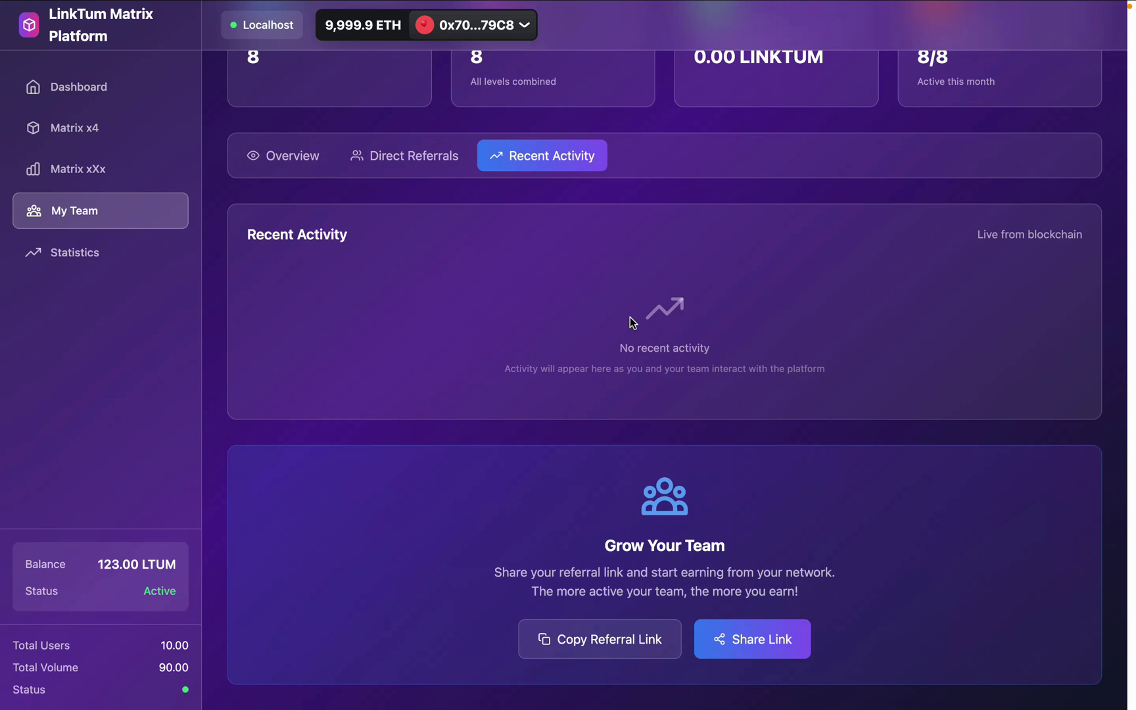
# Review the full Statistics & Analytics page and revisit the Matrix x4 Level 1 tree's second-line positions.
pyautogui.click(81, 259)
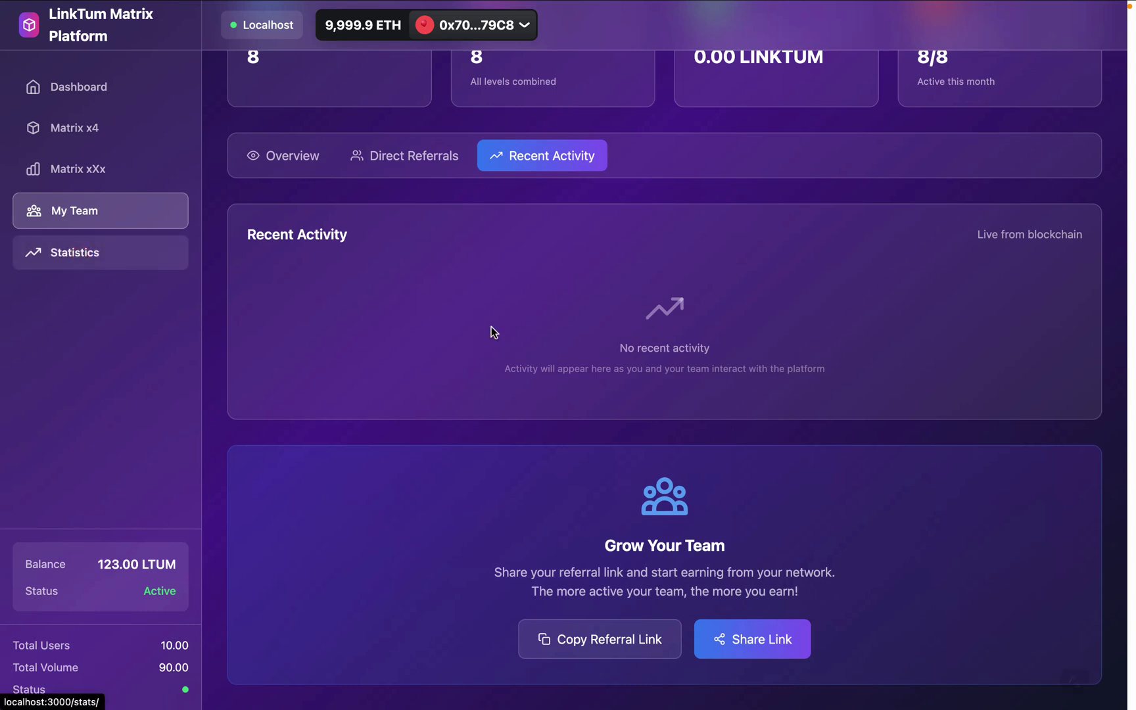
pyautogui.scroll(-15, 661, 427)
pyautogui.scroll(15, 661, 427)
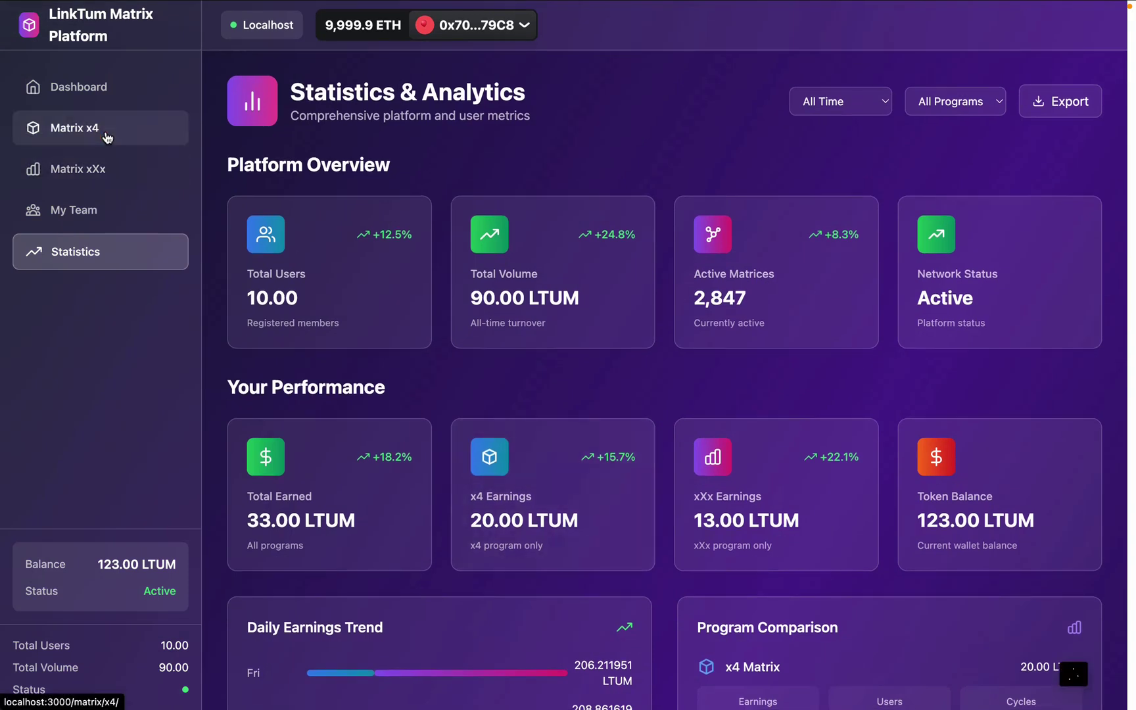
pyautogui.click(107, 135)
pyautogui.scroll(-3, 526, 460)
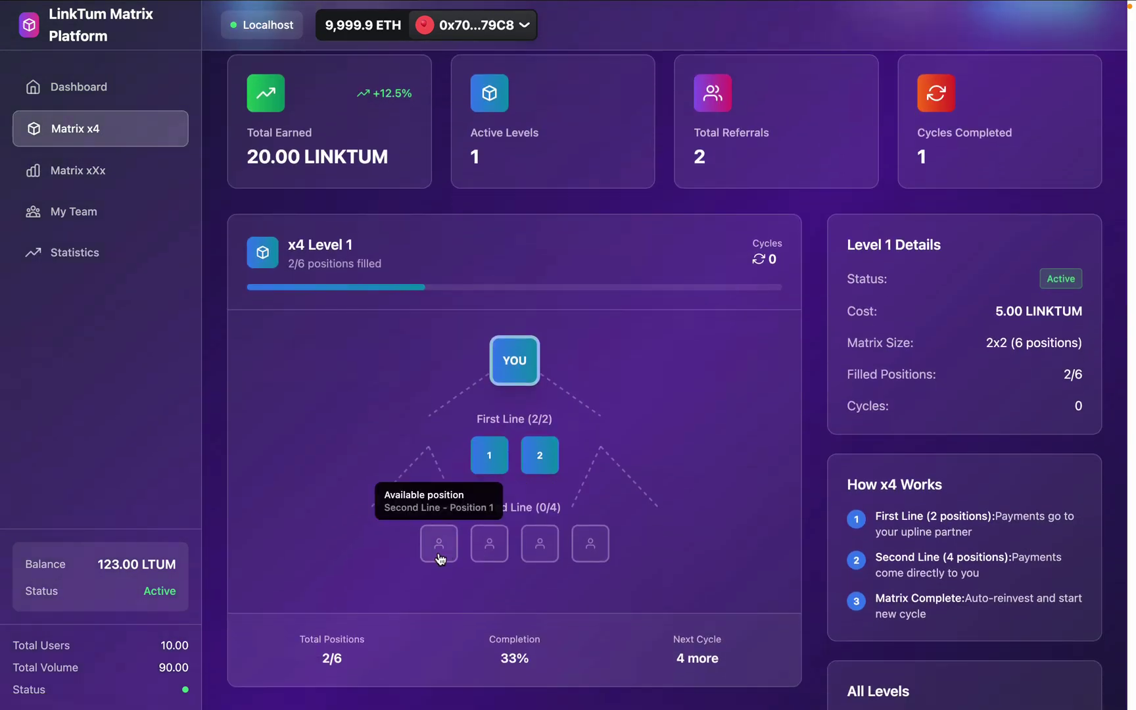
# Return to the dashboard, copy the account's referral link and take the browser out of full-screen view.
pyautogui.click(127, 94)
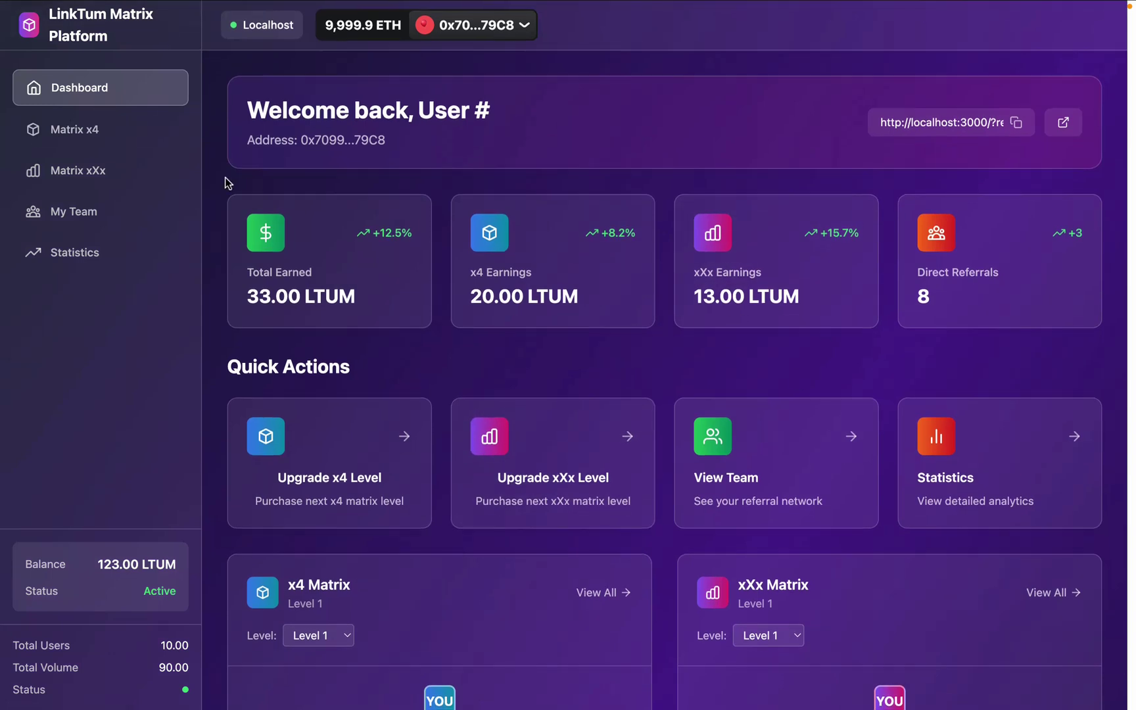
pyautogui.click(1017, 123)
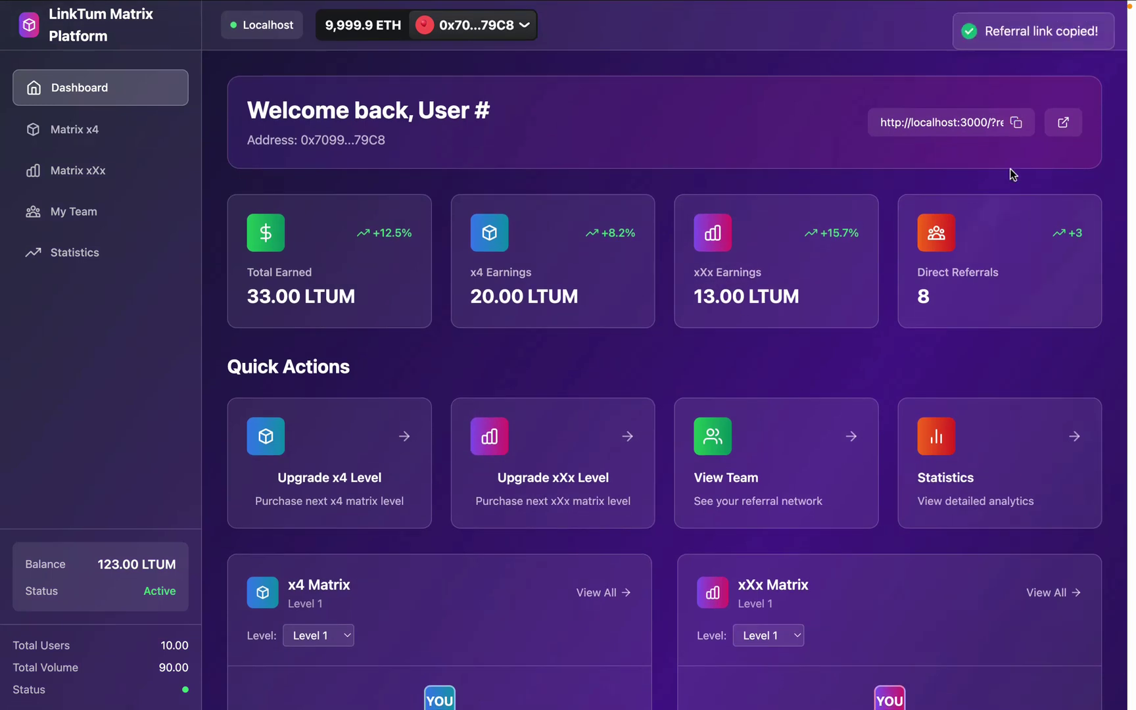
pyautogui.moveTo(53, 4)
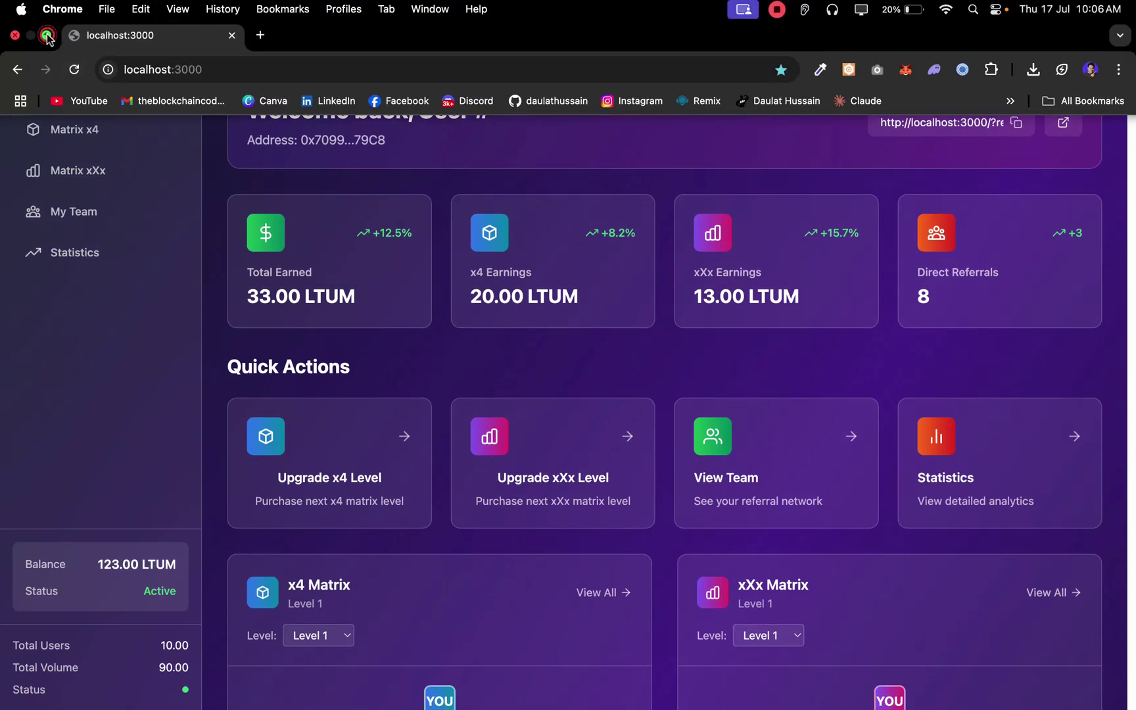
pyautogui.click(46, 35)
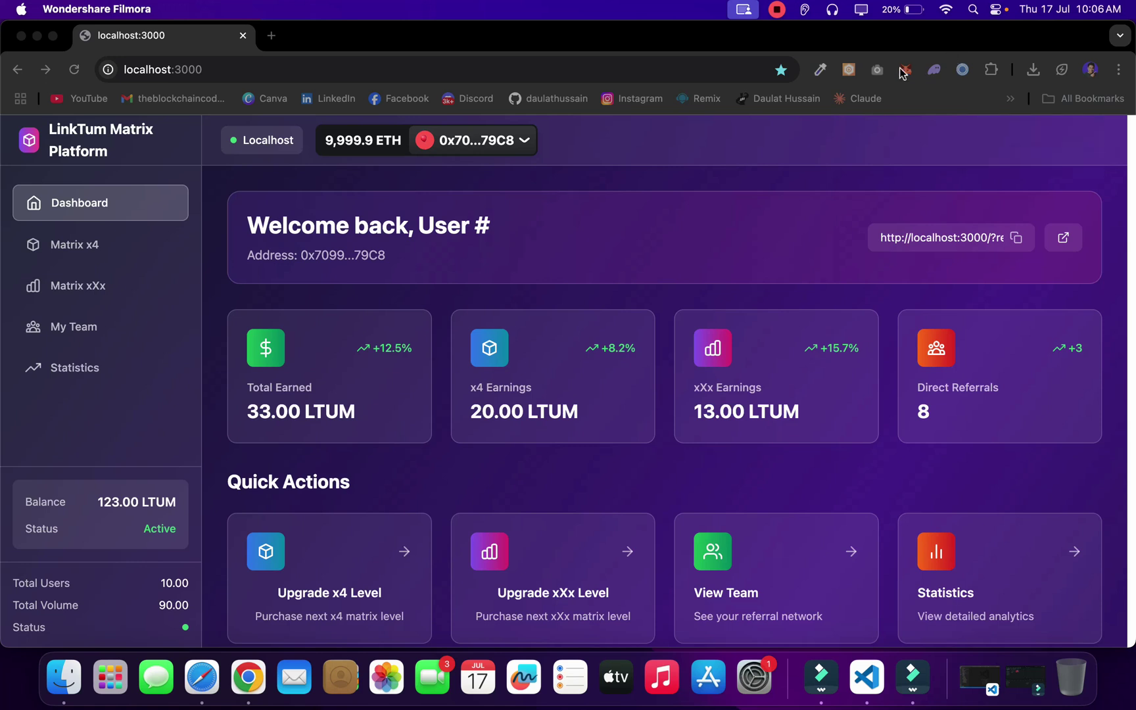
# Open the MetaMask wallet and switch the active account to Account 13.
pyautogui.click(905, 69)
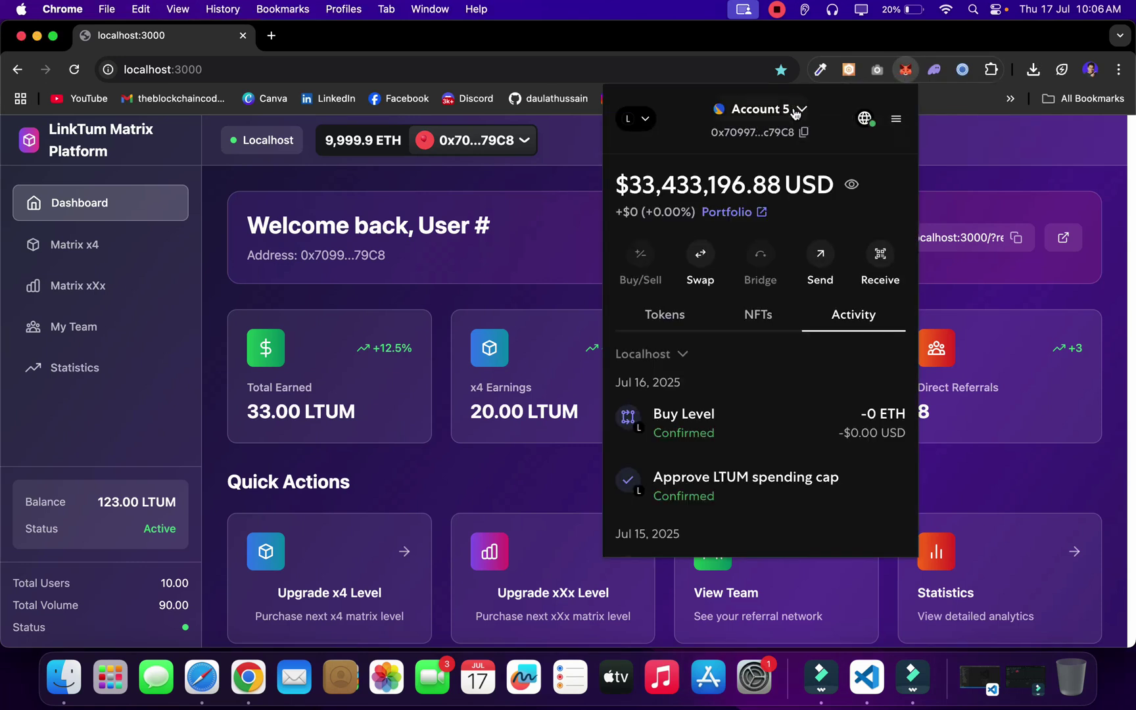
pyautogui.click(794, 113)
pyautogui.scroll(-10, 768, 297)
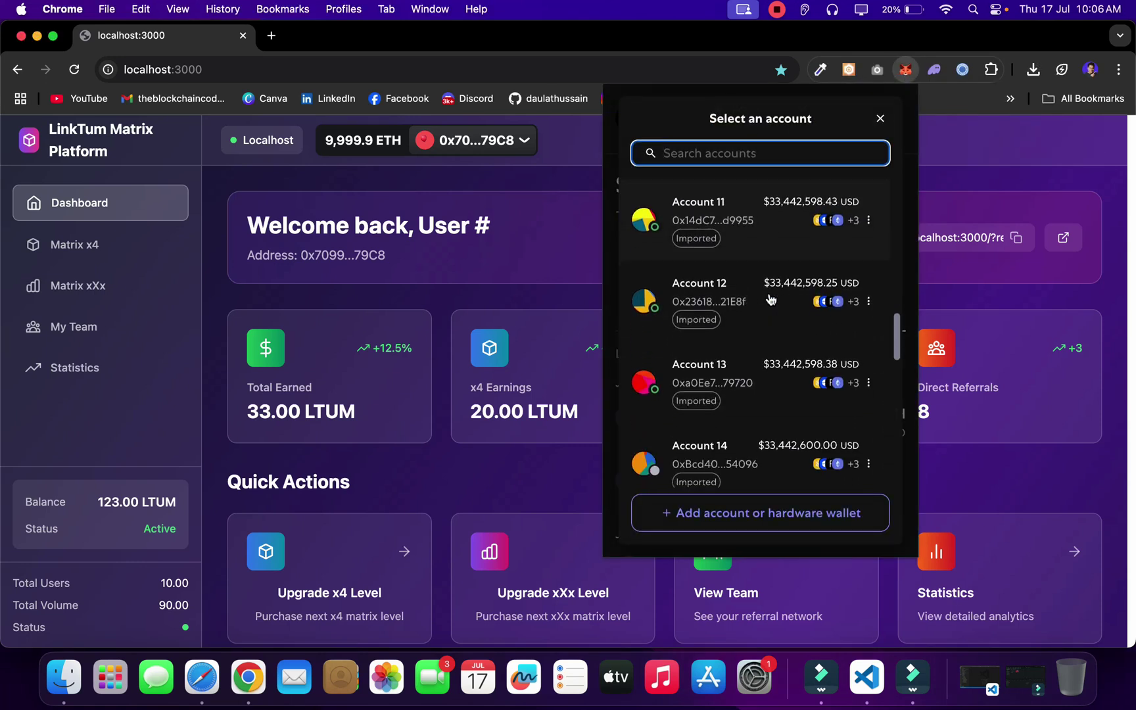
pyautogui.scroll(-2, 769, 300)
pyautogui.click(736, 339)
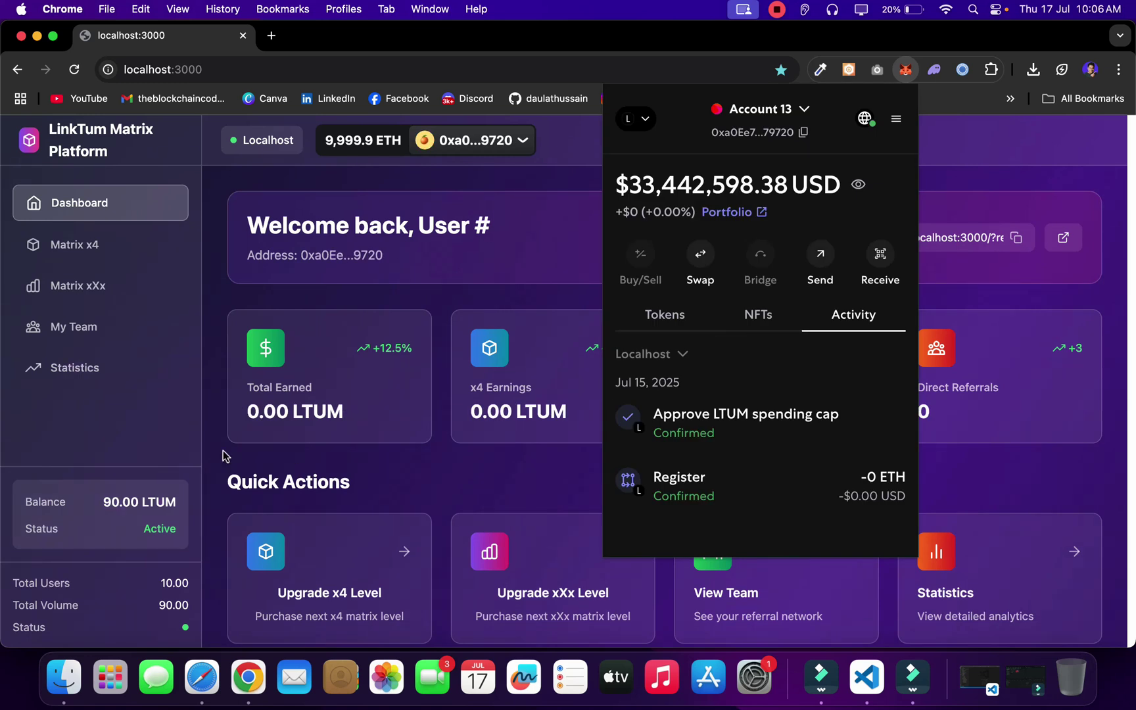
# Switch the MetaMask wallet to Account 14, connect it to localhost:3000 and close the wallet.
pyautogui.click(801, 108)
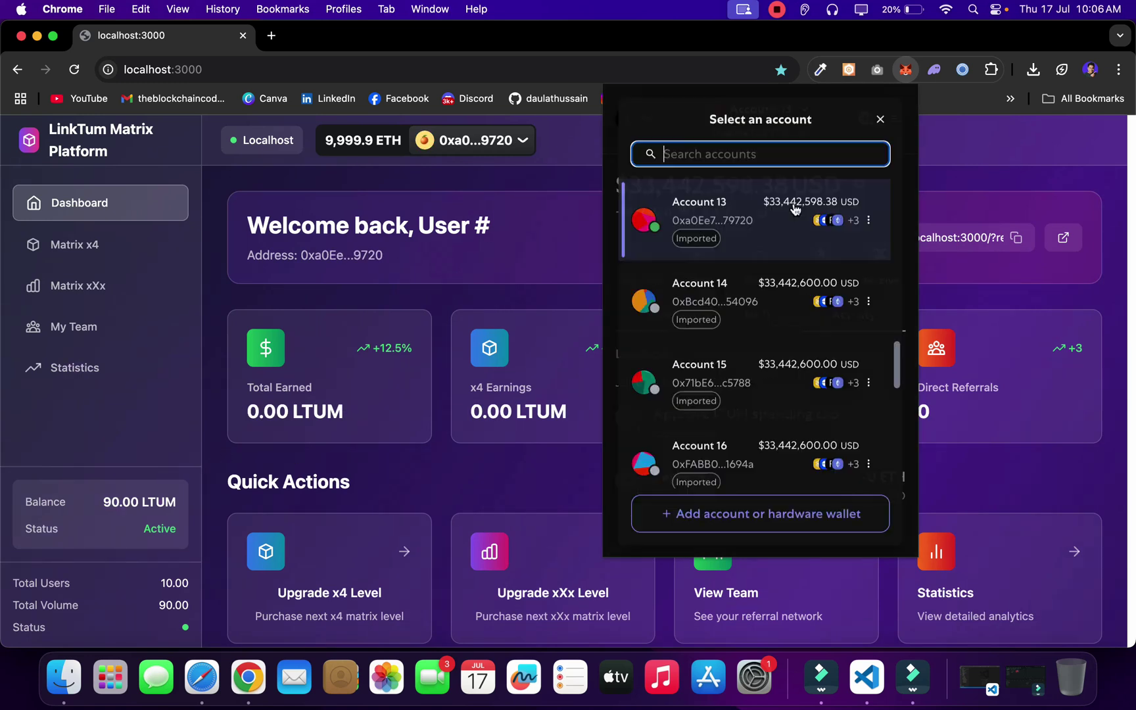
pyautogui.click(744, 309)
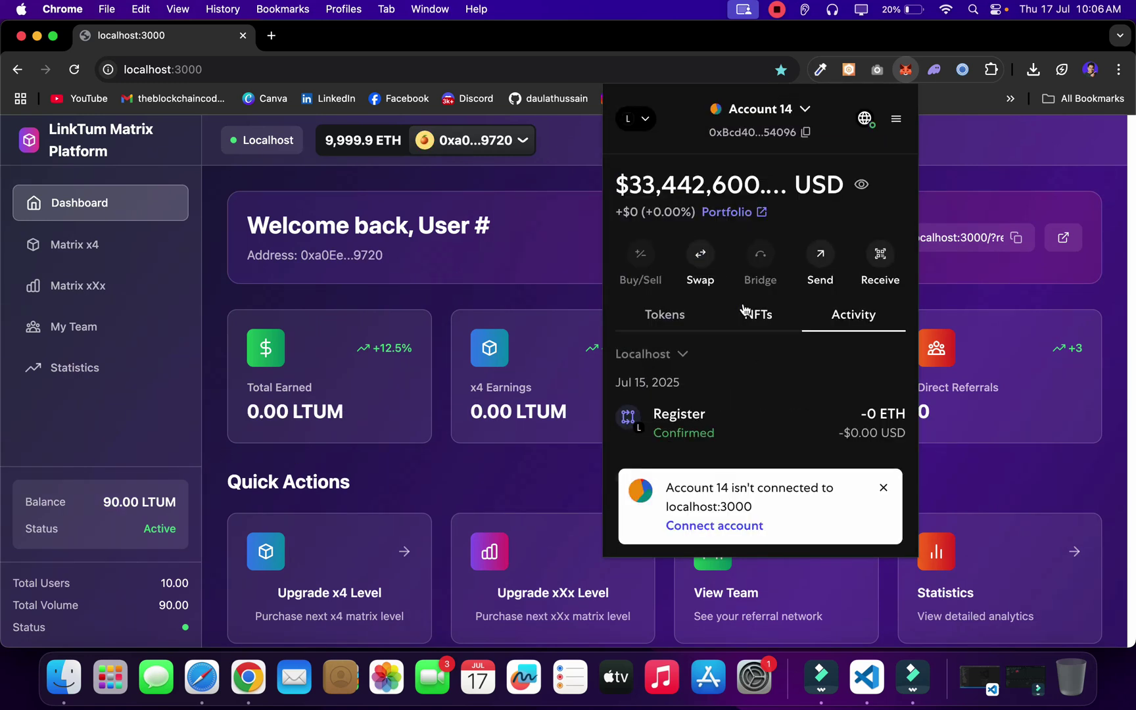
pyautogui.click(725, 526)
pyautogui.click(272, 346)
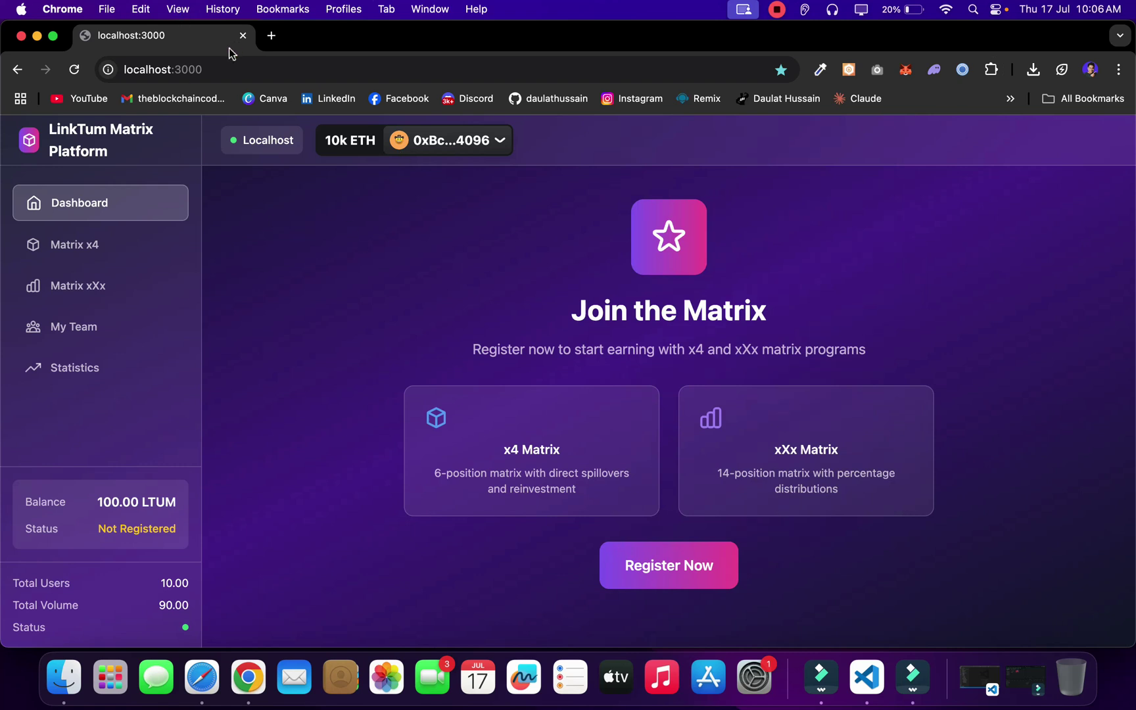
# Start the direct registration for Account 14 and approve the 10.00 LTUM token spending in MetaMask.
pyautogui.click(730, 575)
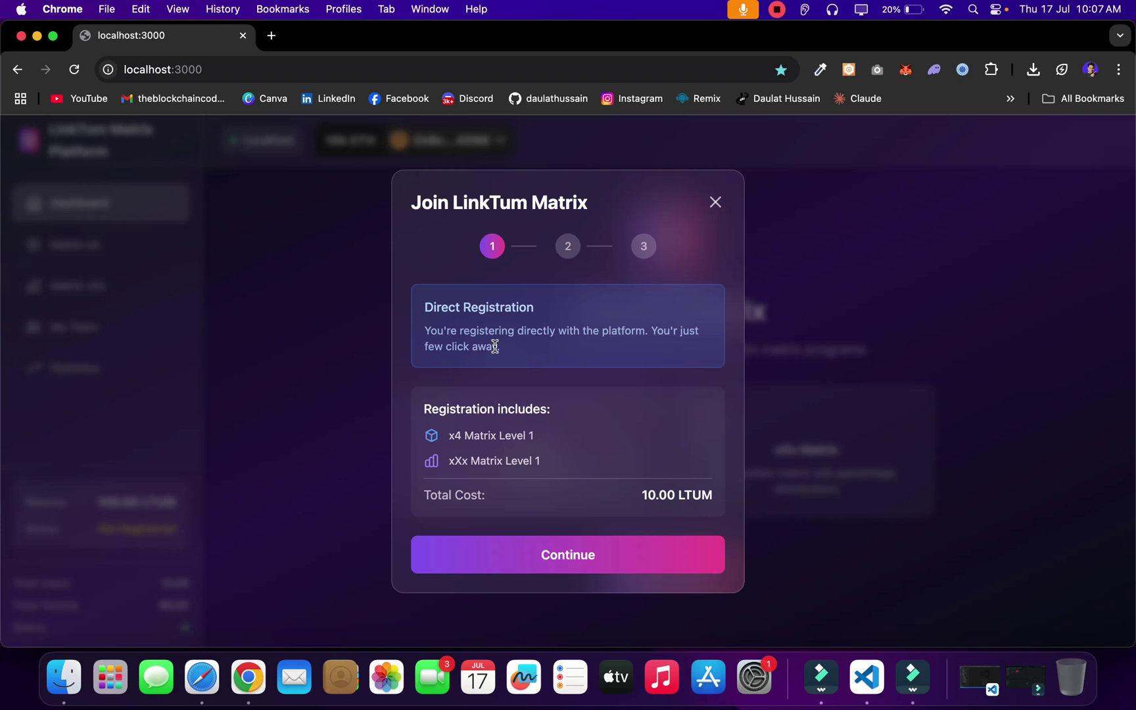
pyautogui.click(561, 562)
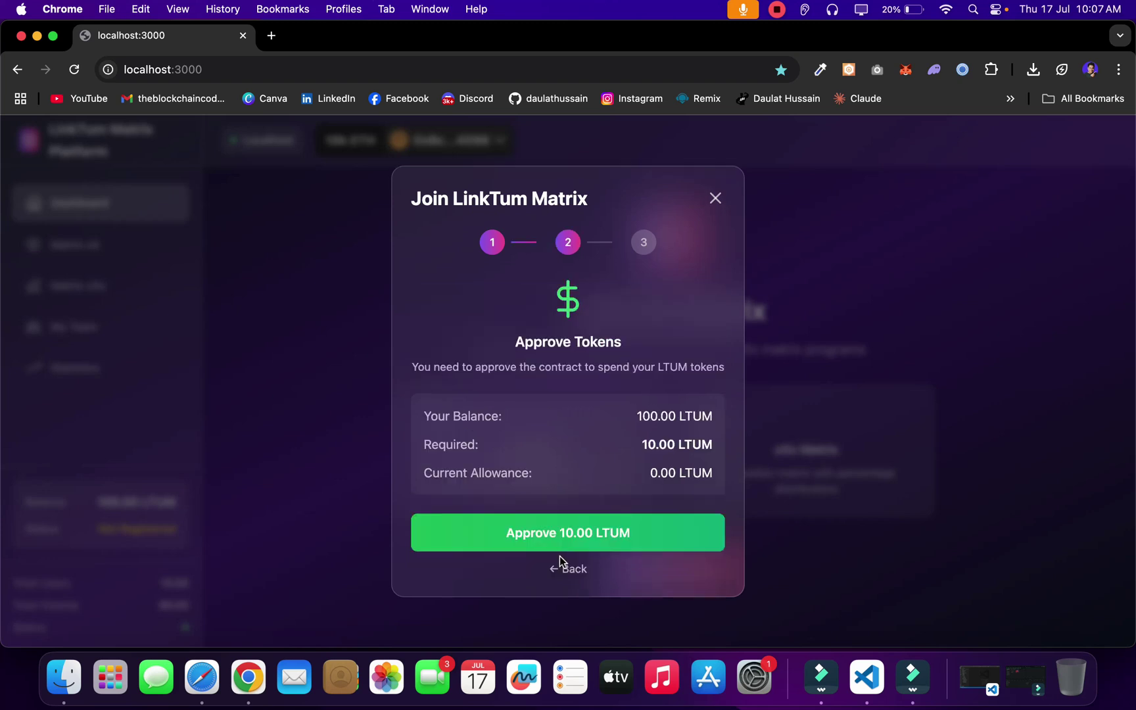
pyautogui.click(571, 542)
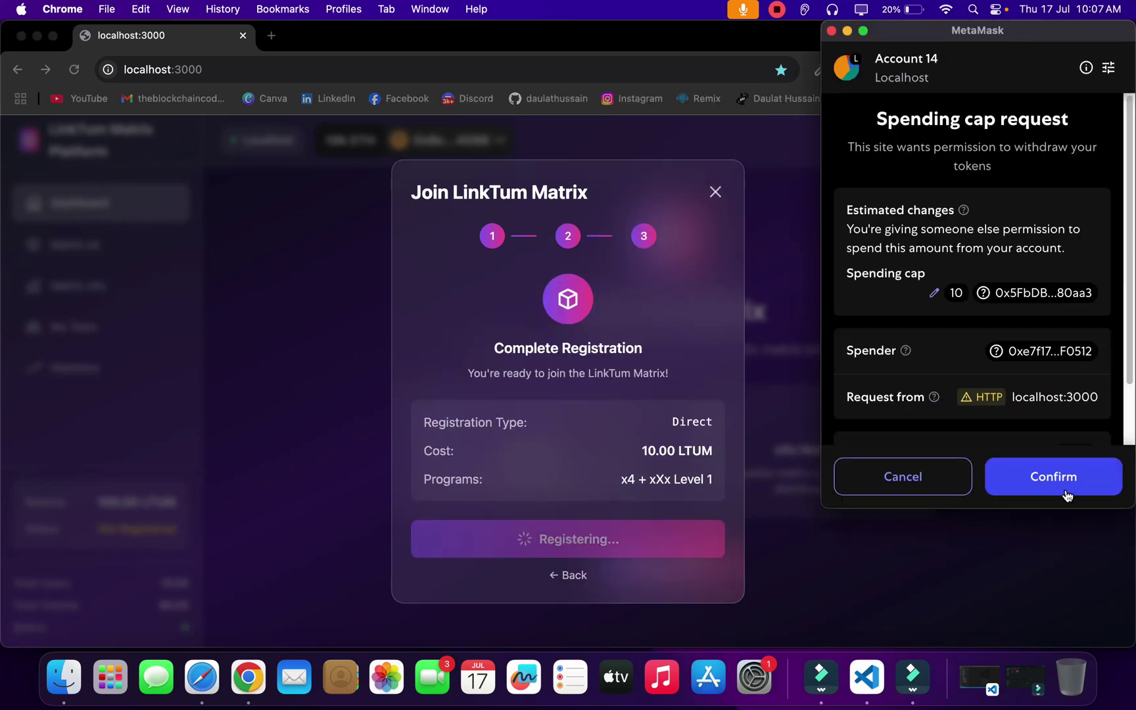
pyautogui.click(1052, 480)
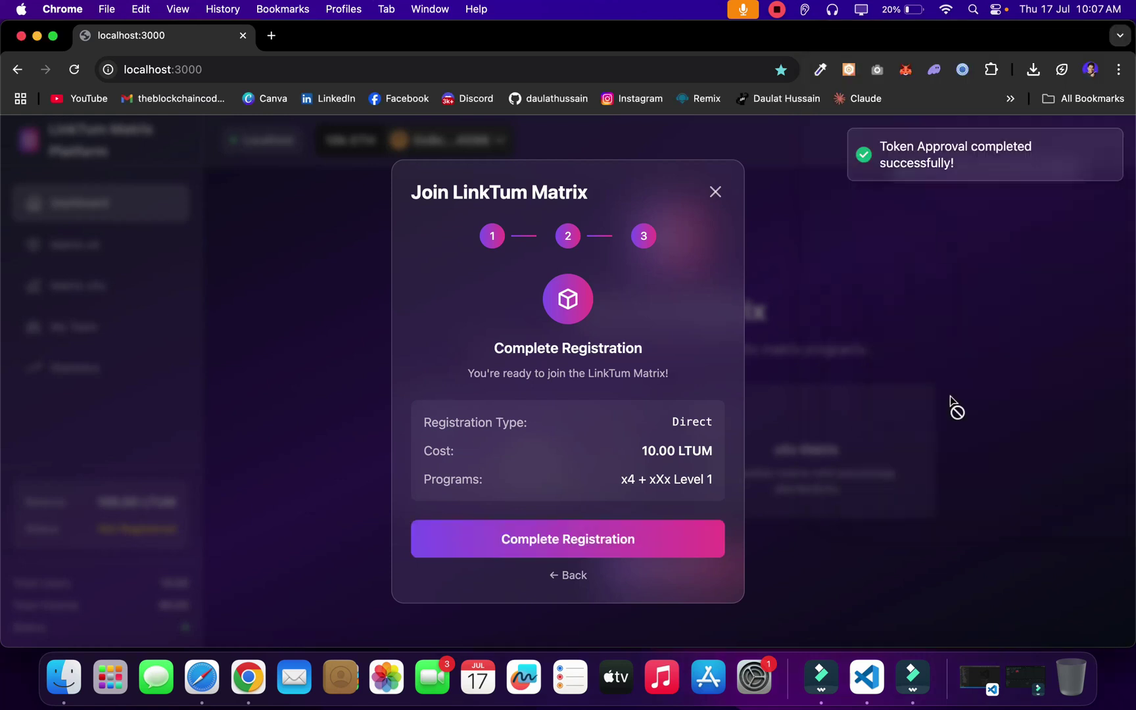
# Complete the registration, confirm its MetaMask transaction, reload the dashboard and highlight the LTUM balance.
pyautogui.click(516, 540)
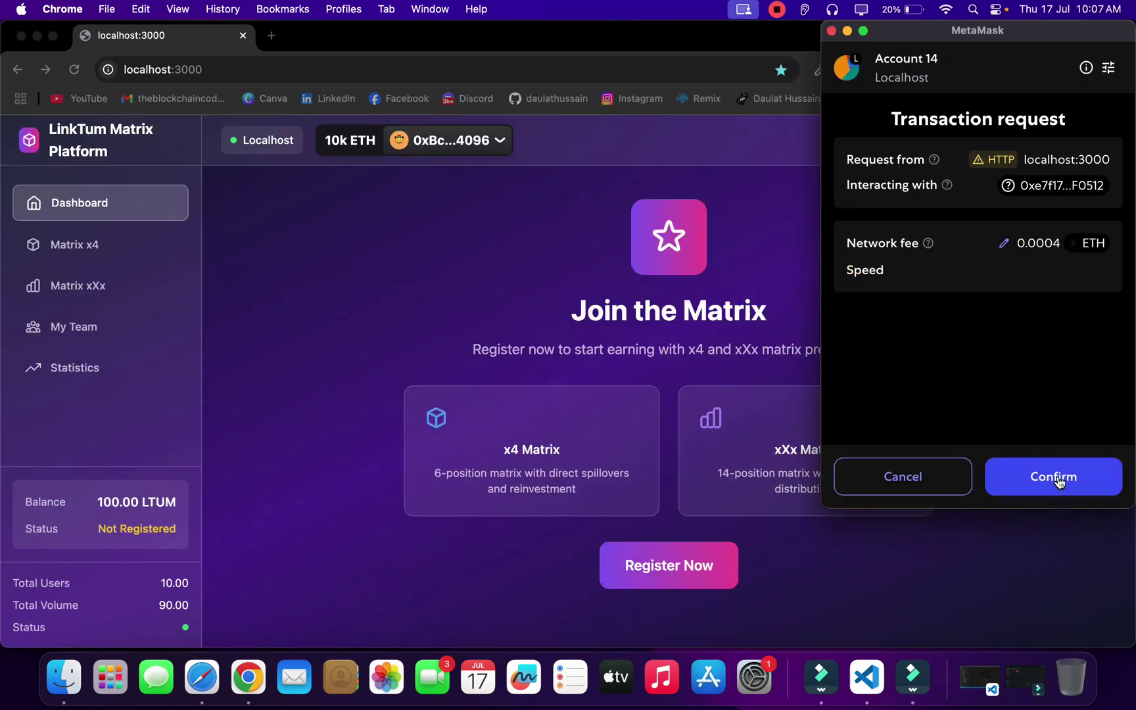
pyautogui.click(1055, 477)
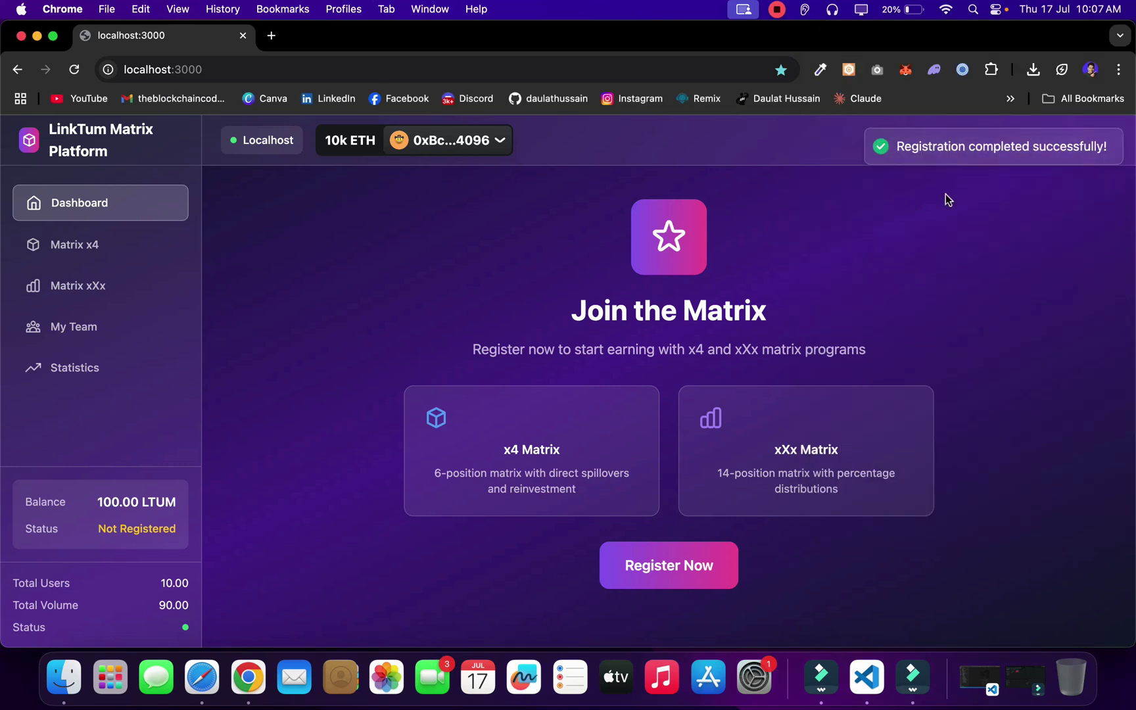
pyautogui.click(73, 69)
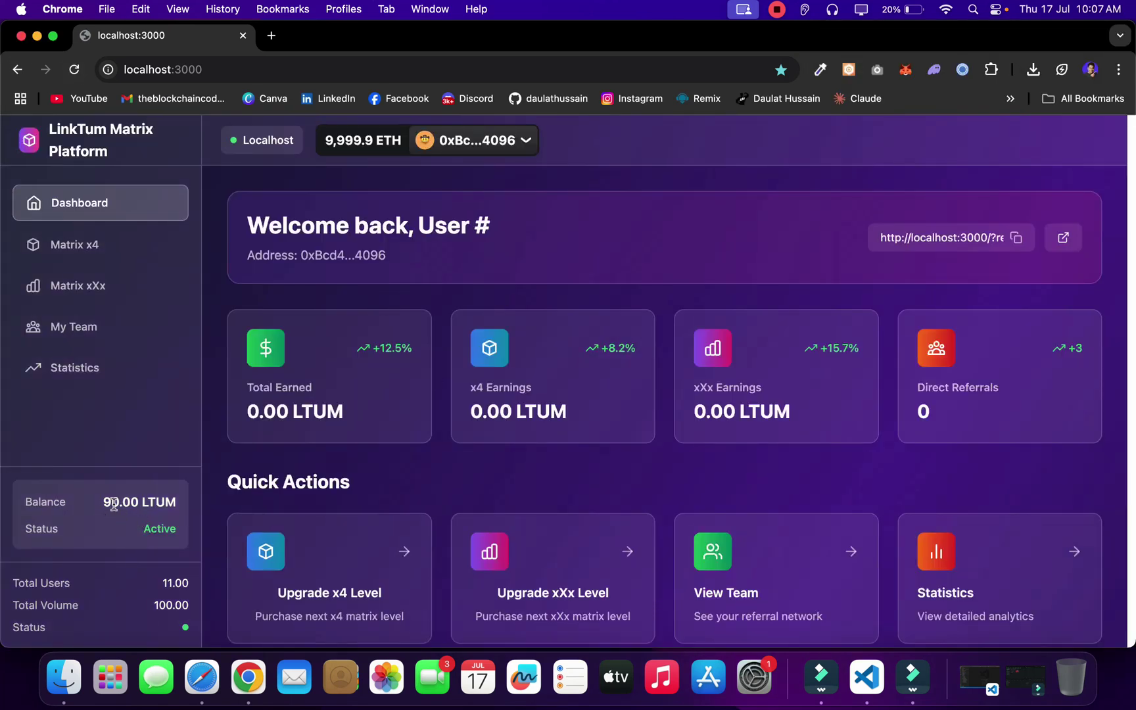
pyautogui.doubleClick(102, 503)
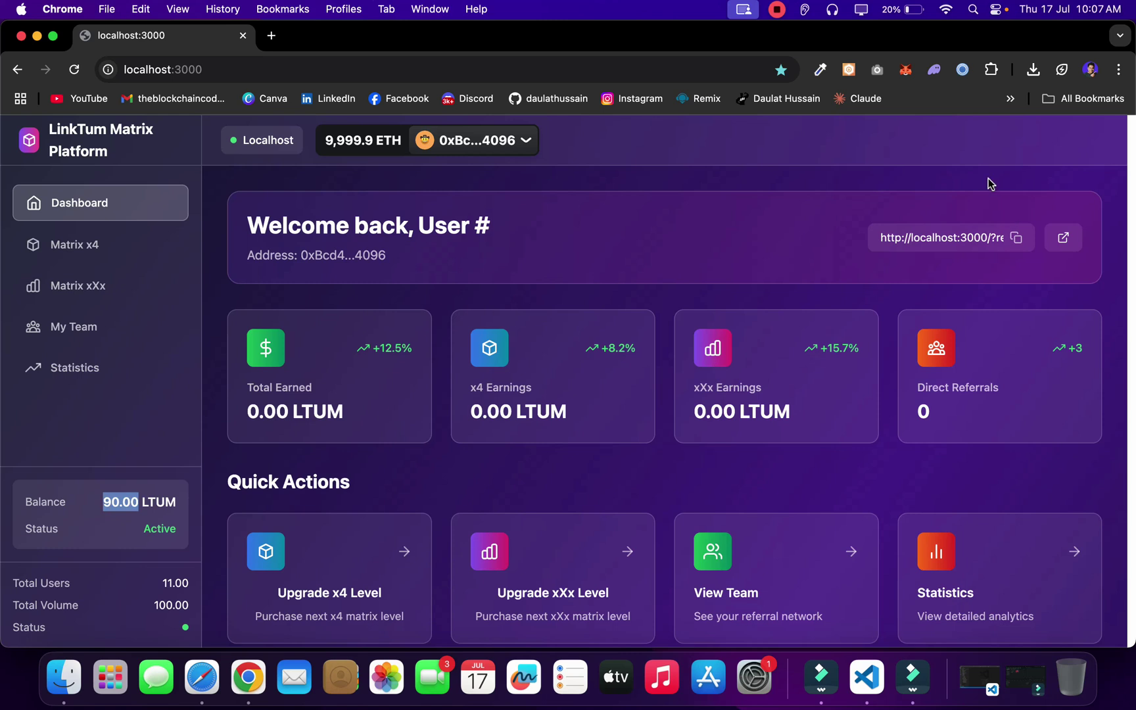
# Switch the MetaMask wallet to the account listed directly above Account 5 and close the wallet.
pyautogui.click(905, 70)
pyautogui.click(795, 136)
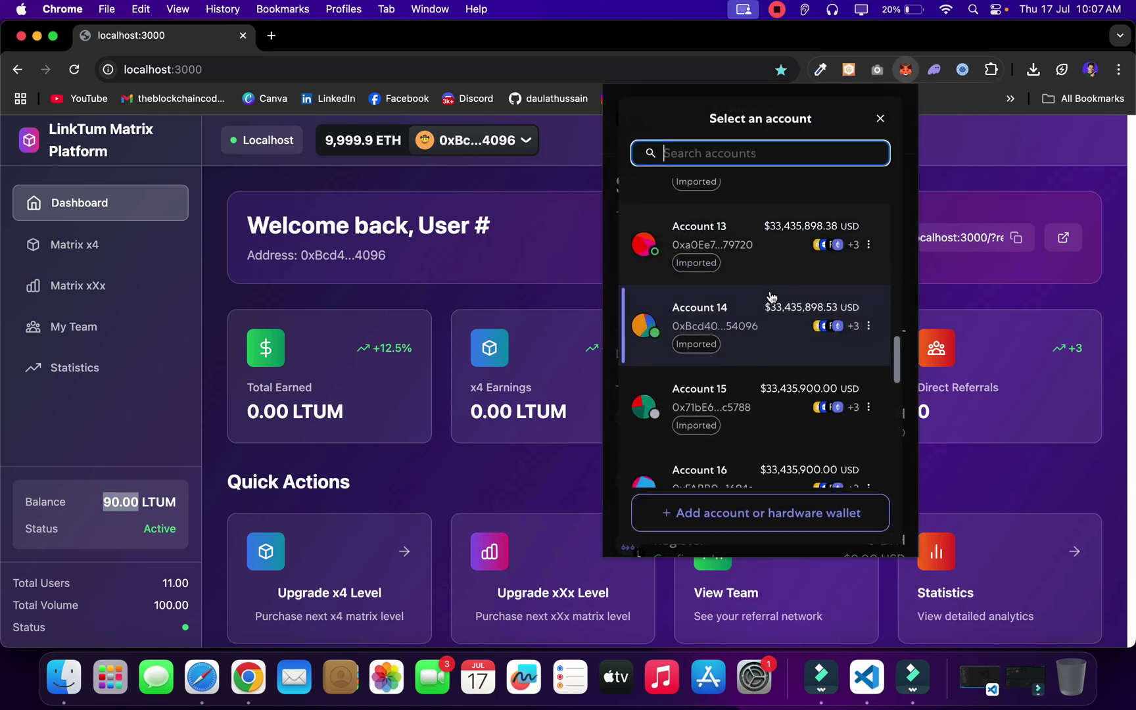
pyautogui.scroll(9, 766, 296)
pyautogui.scroll(4, 761, 309)
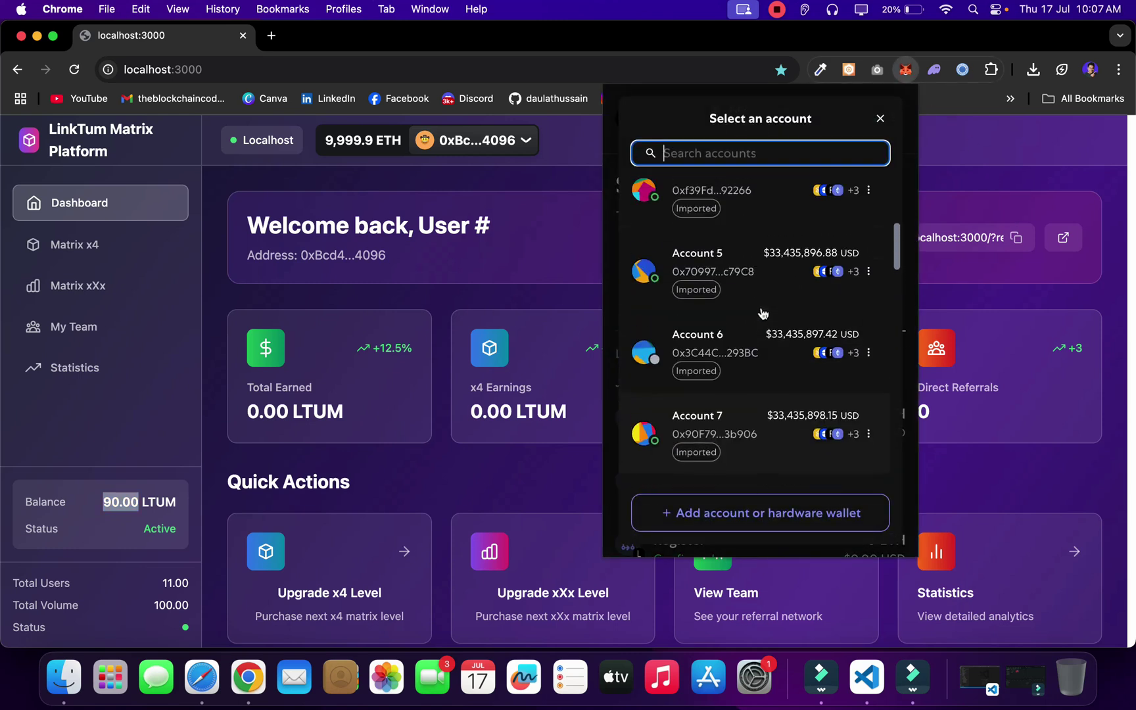
pyautogui.click(737, 281)
pyautogui.click(454, 289)
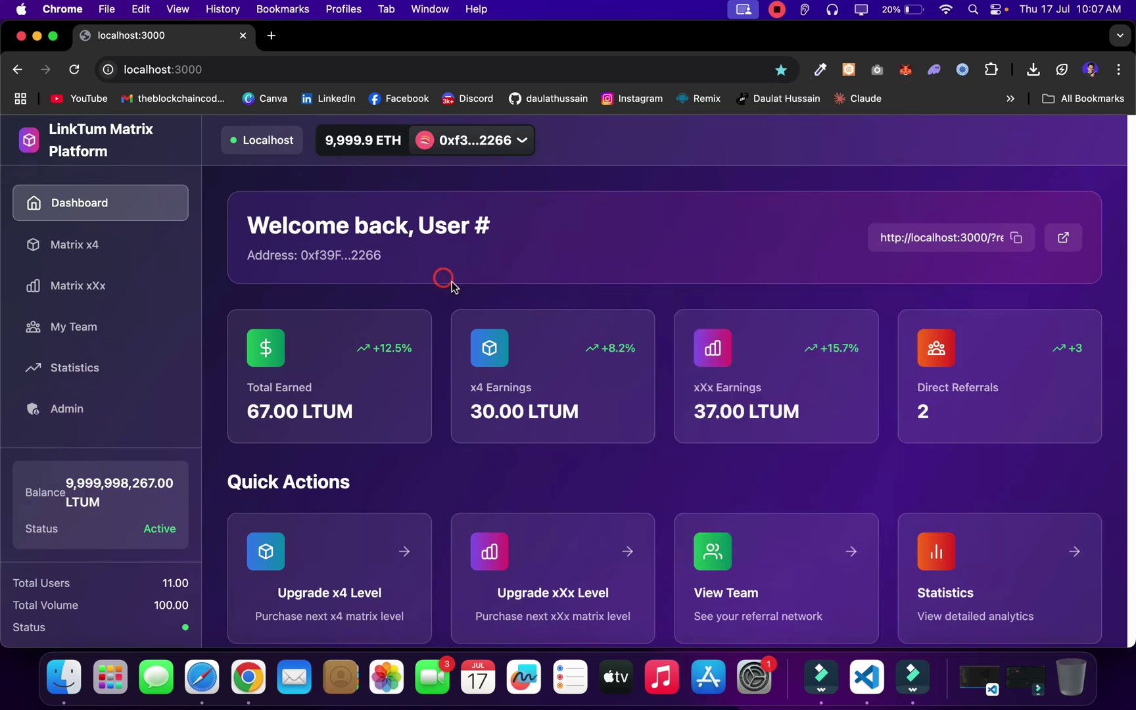
# Highlight the xXx Earnings, Direct Referrals and Total Earned values on this account's dashboard.
pyautogui.click(717, 412)
pyautogui.doubleClick(716, 412)
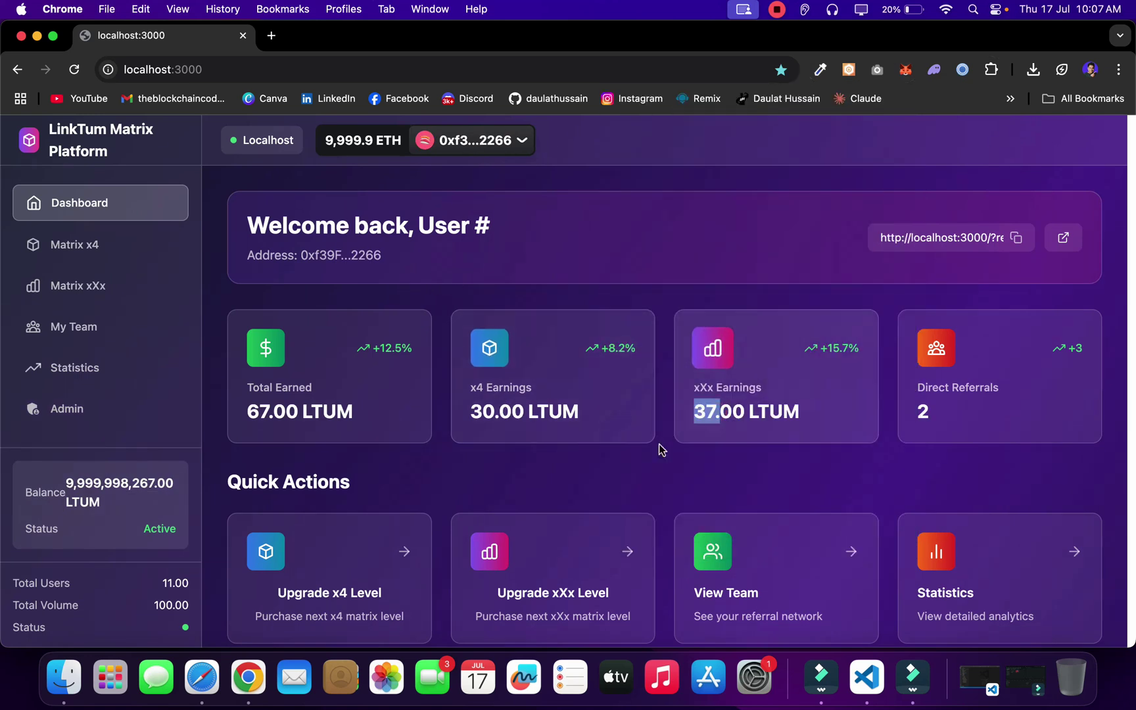
pyautogui.moveTo(934, 412); pyautogui.dragTo(900, 414)
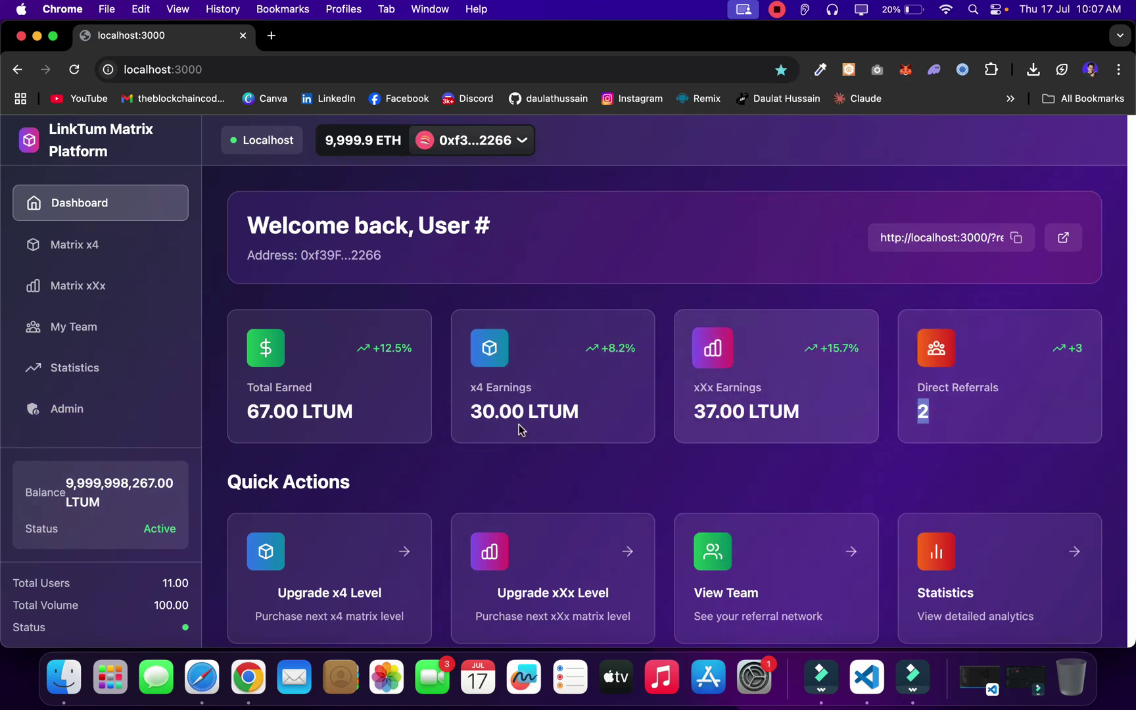
pyautogui.moveTo(271, 412); pyautogui.dragTo(235, 414)
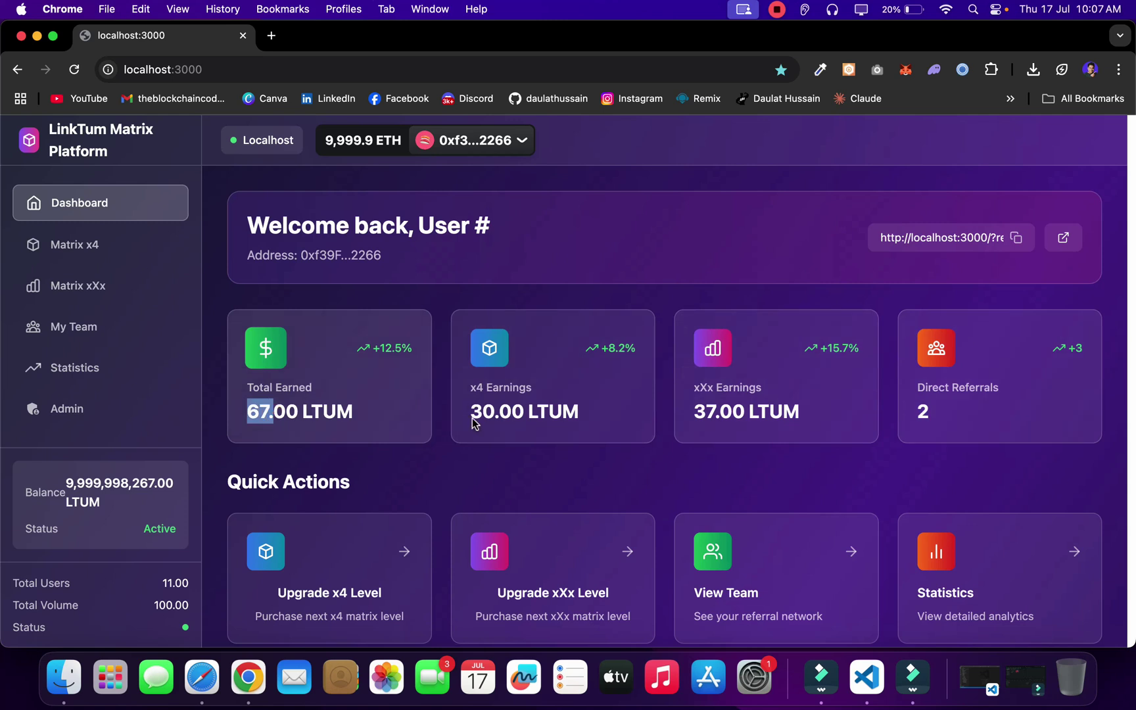
# Review the dashboard's x4 and xXx matrix previews, open the Matrix x4 page and inspect the second first-line position.
pyautogui.scroll(-10, 481, 407)
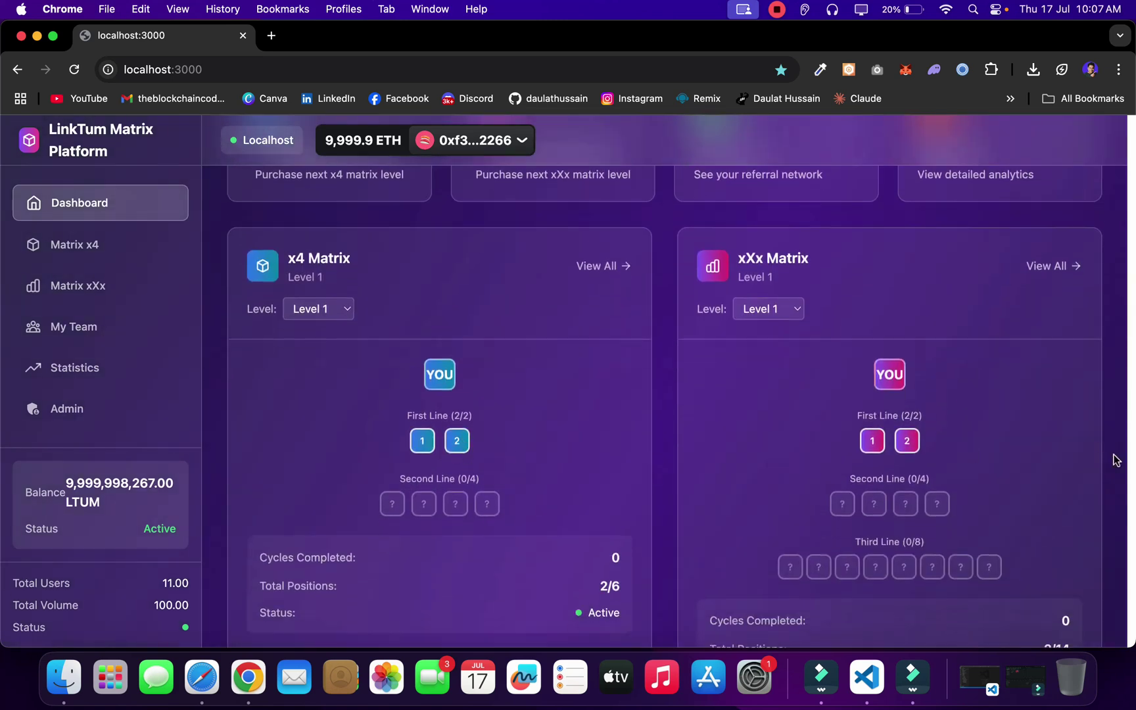
pyautogui.click(95, 245)
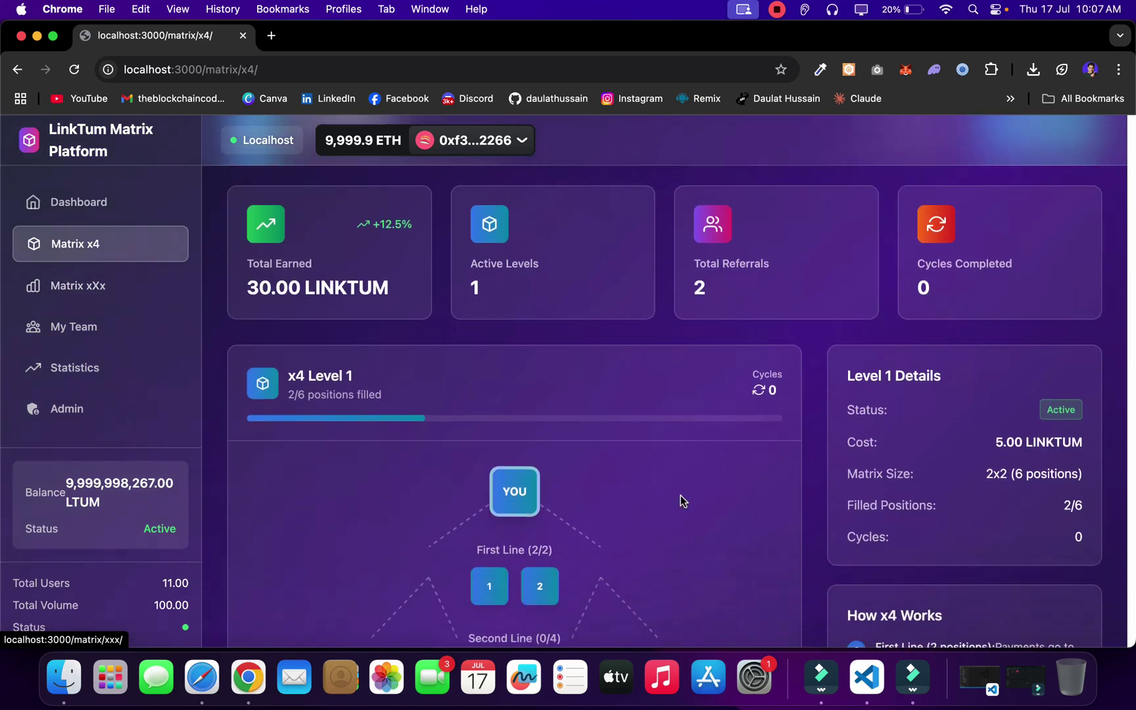
pyautogui.scroll(-2, 680, 499)
pyautogui.moveTo(537, 504)
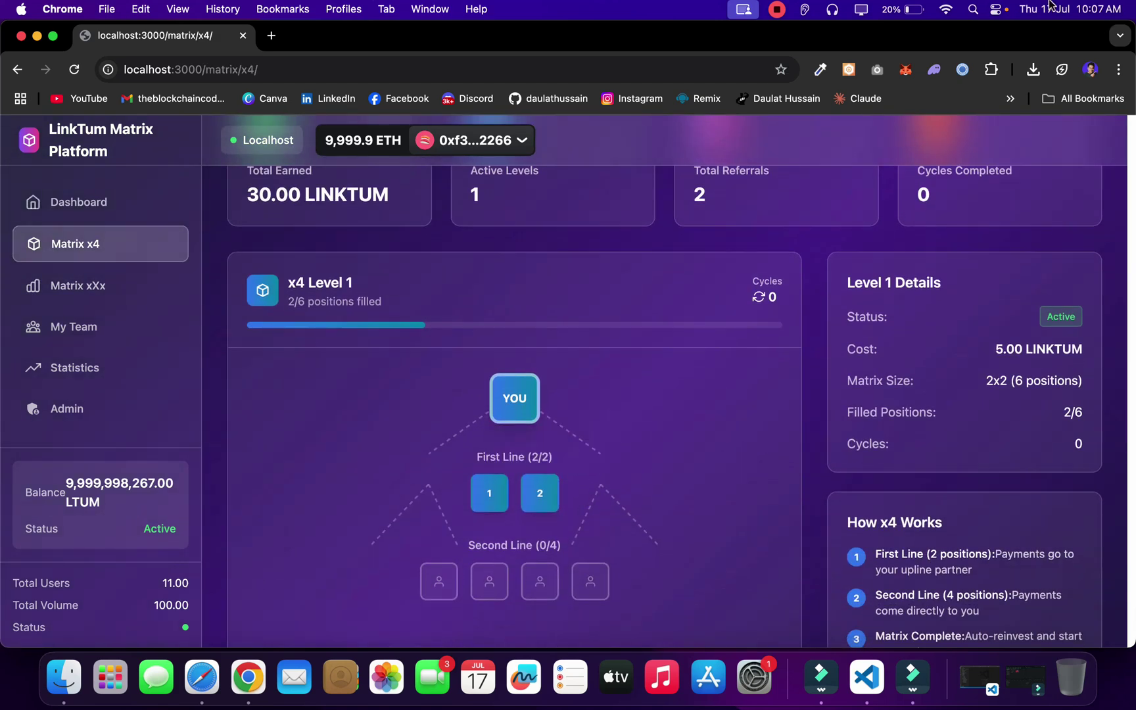
# Switch the MetaMask wallet to Account 14 to check its address.
pyautogui.click(905, 71)
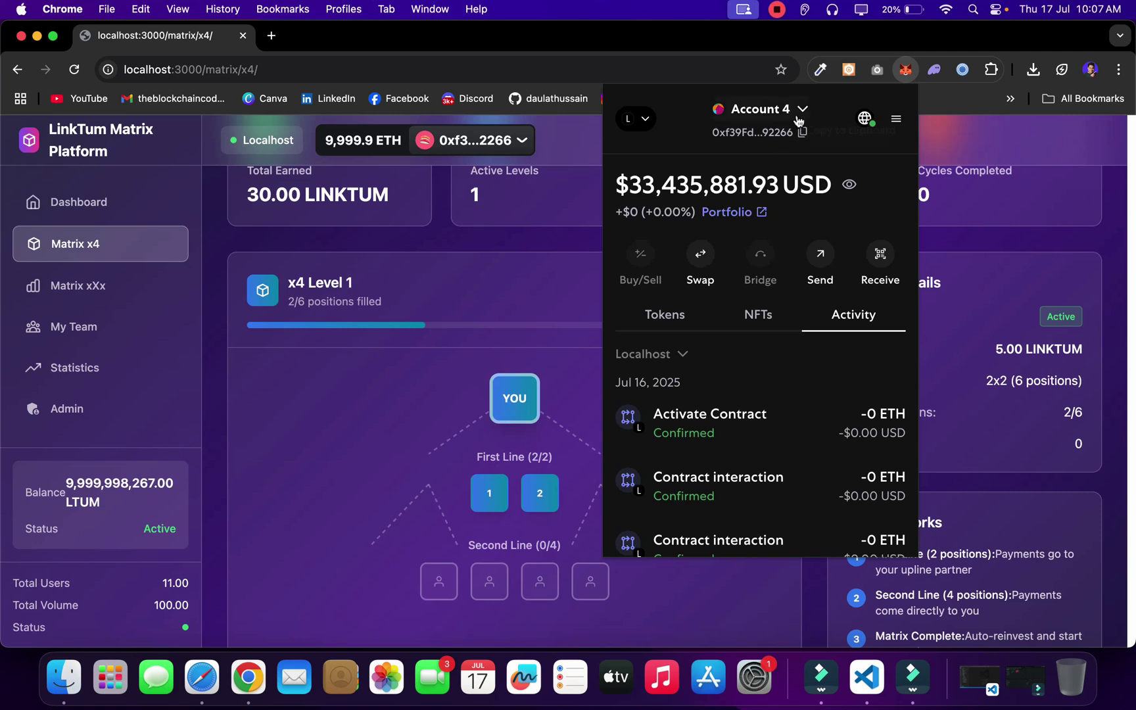
pyautogui.click(803, 110)
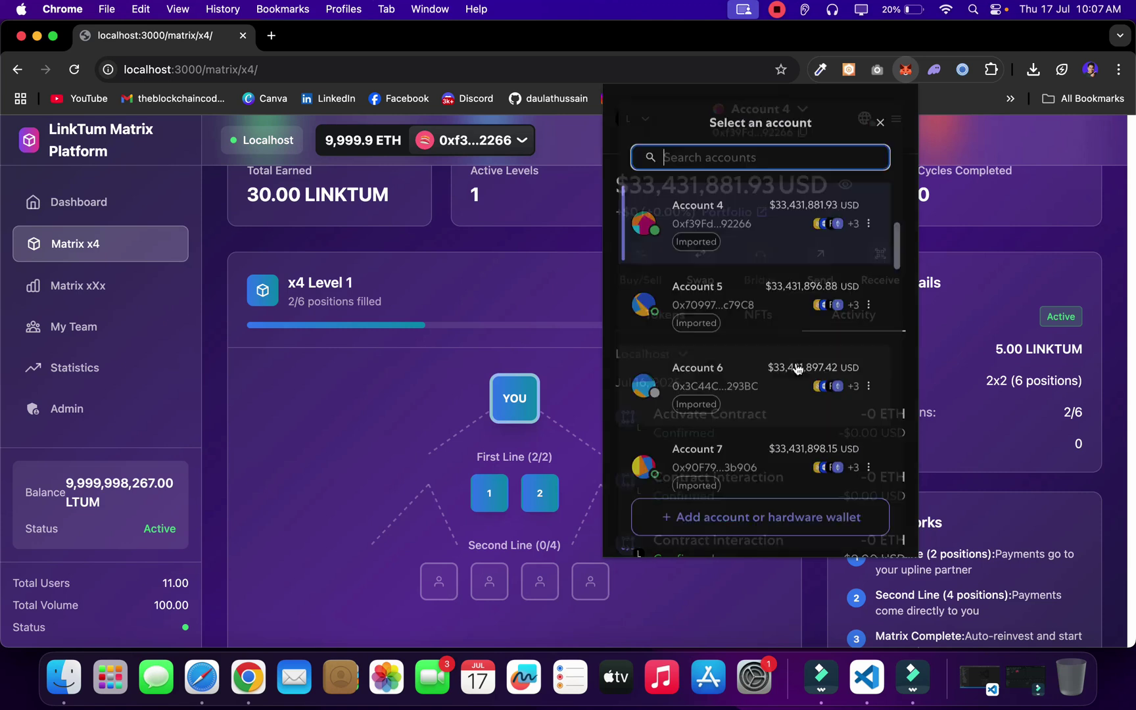
pyautogui.scroll(-10, 794, 367)
pyautogui.scroll(-2, 797, 370)
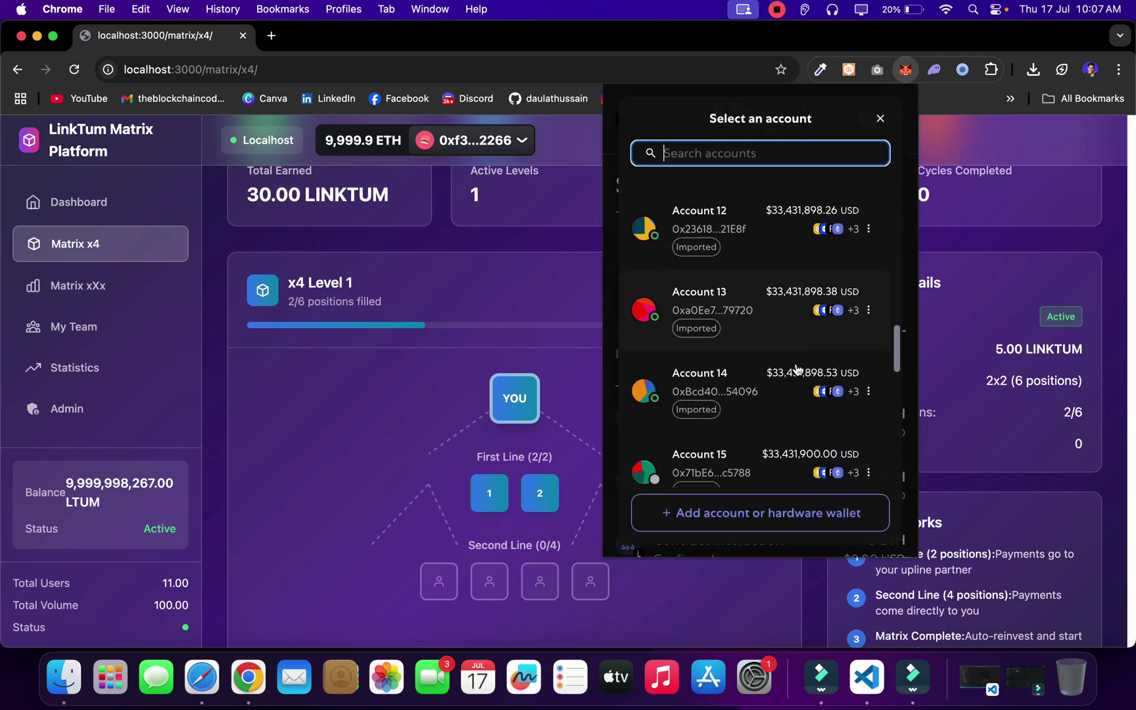
pyautogui.click(775, 381)
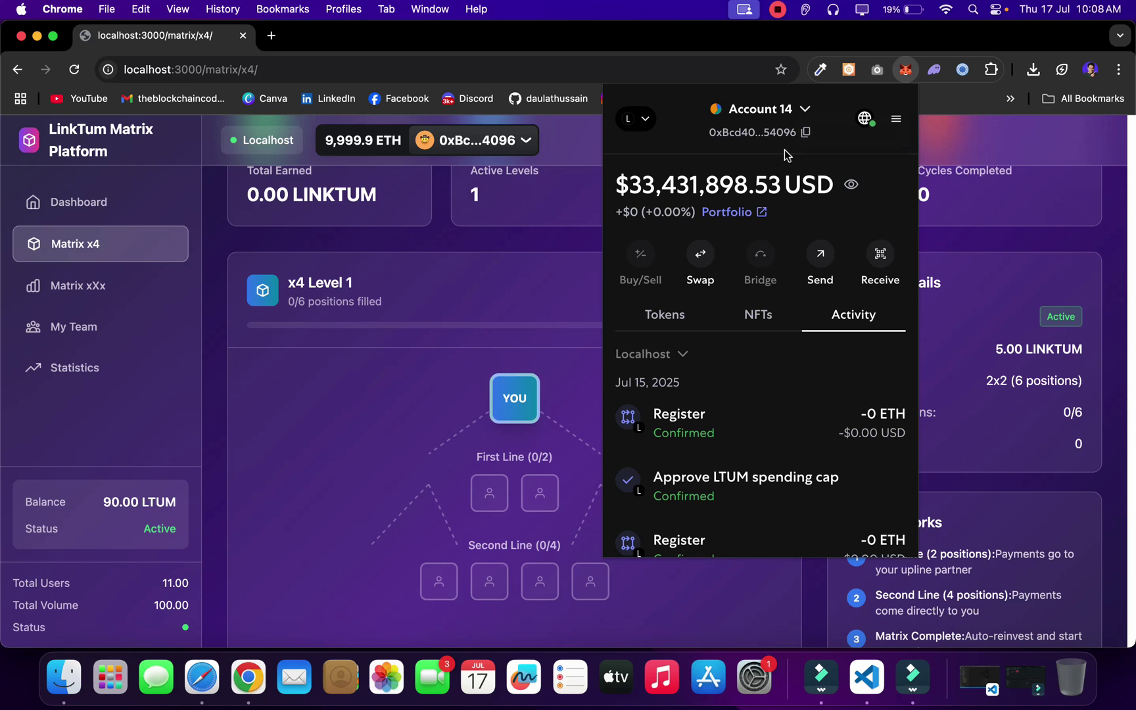
# Switch MetaMask back to Account 4, inspect the address in the x4 first-line position 2, and close the wallet.
pyautogui.click(793, 116)
pyautogui.scroll(10, 760, 313)
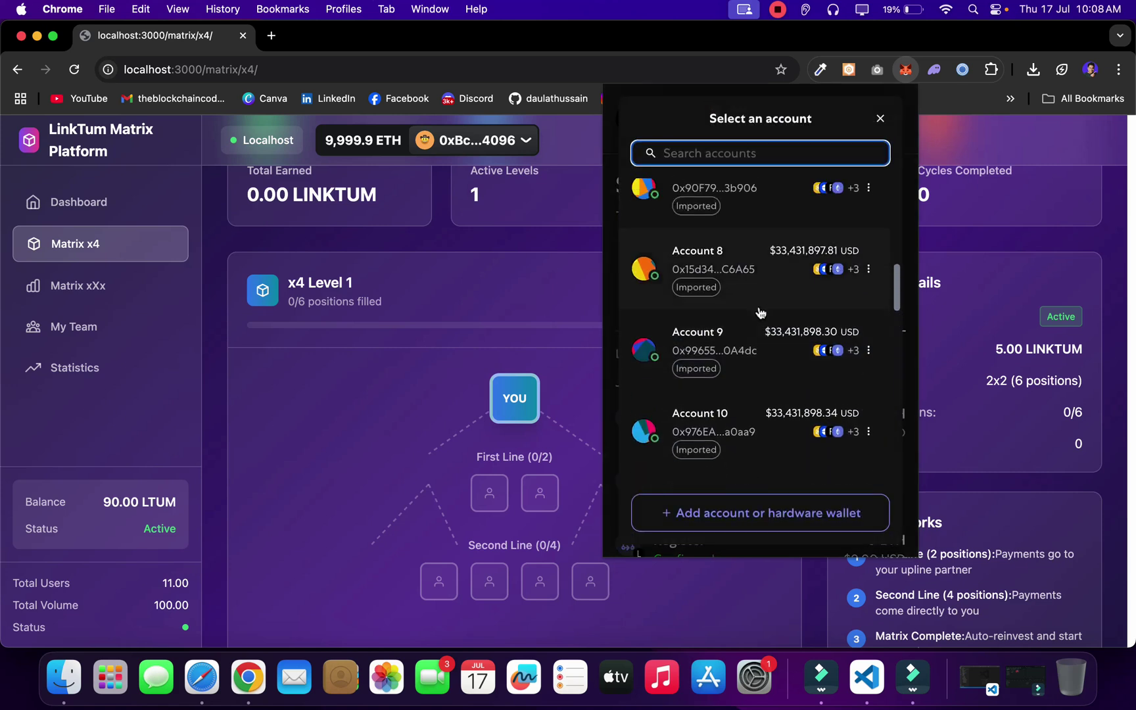
pyautogui.scroll(8, 760, 313)
pyautogui.click(732, 255)
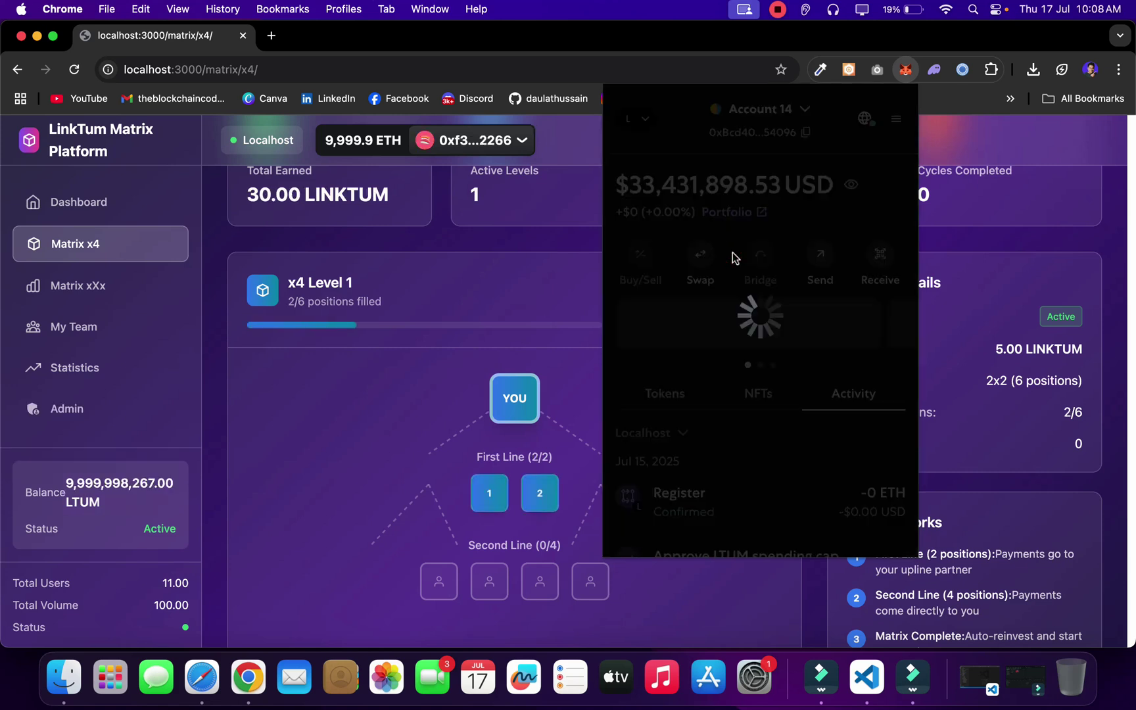
pyautogui.moveTo(537, 499)
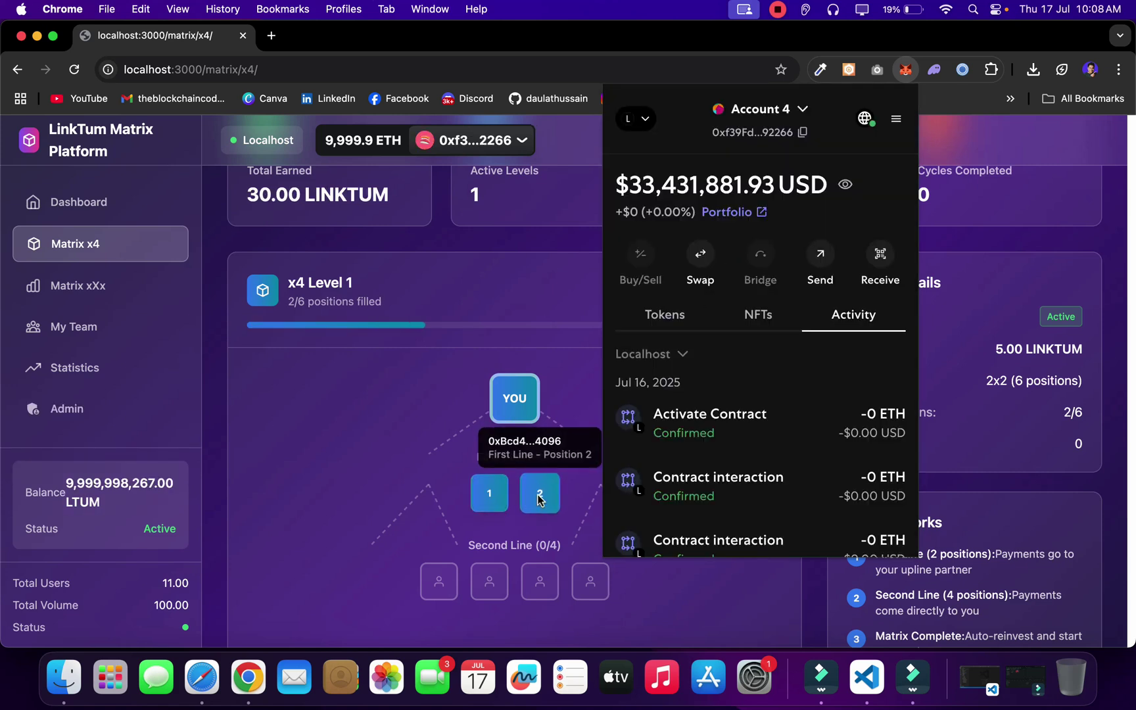
pyautogui.click(548, 337)
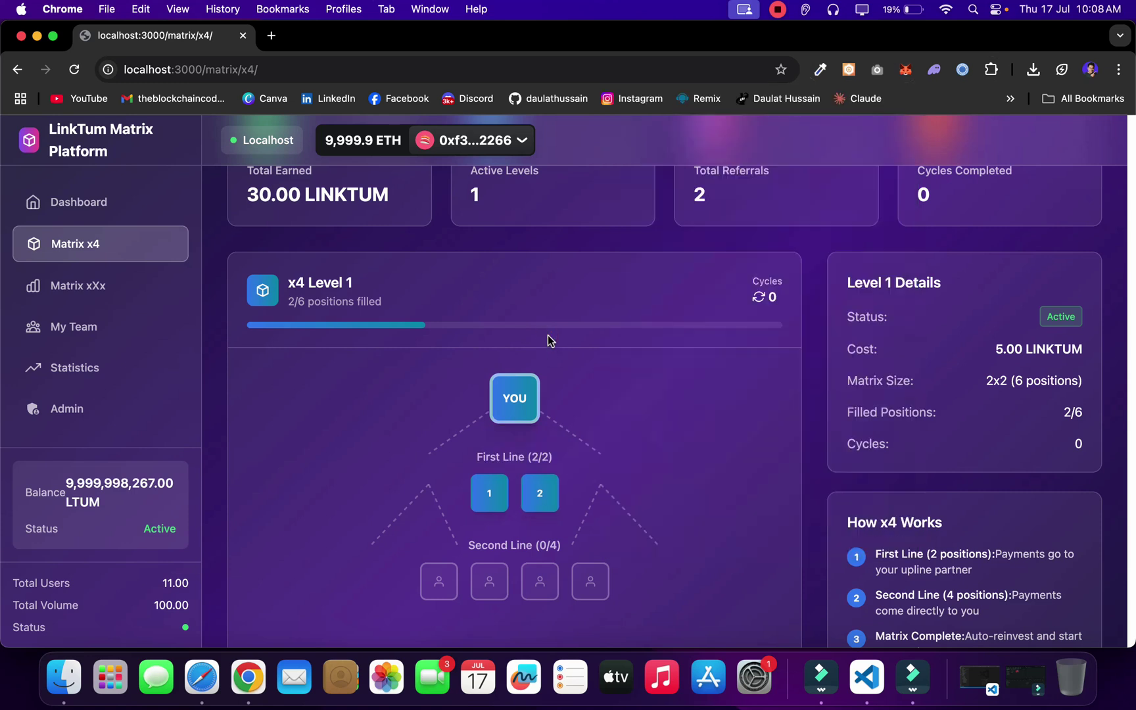
# Look over the x4 Matrix page's earnings, referral and cycle cards and the Level 1 position diagram.
pyautogui.scroll(2, 548, 339)
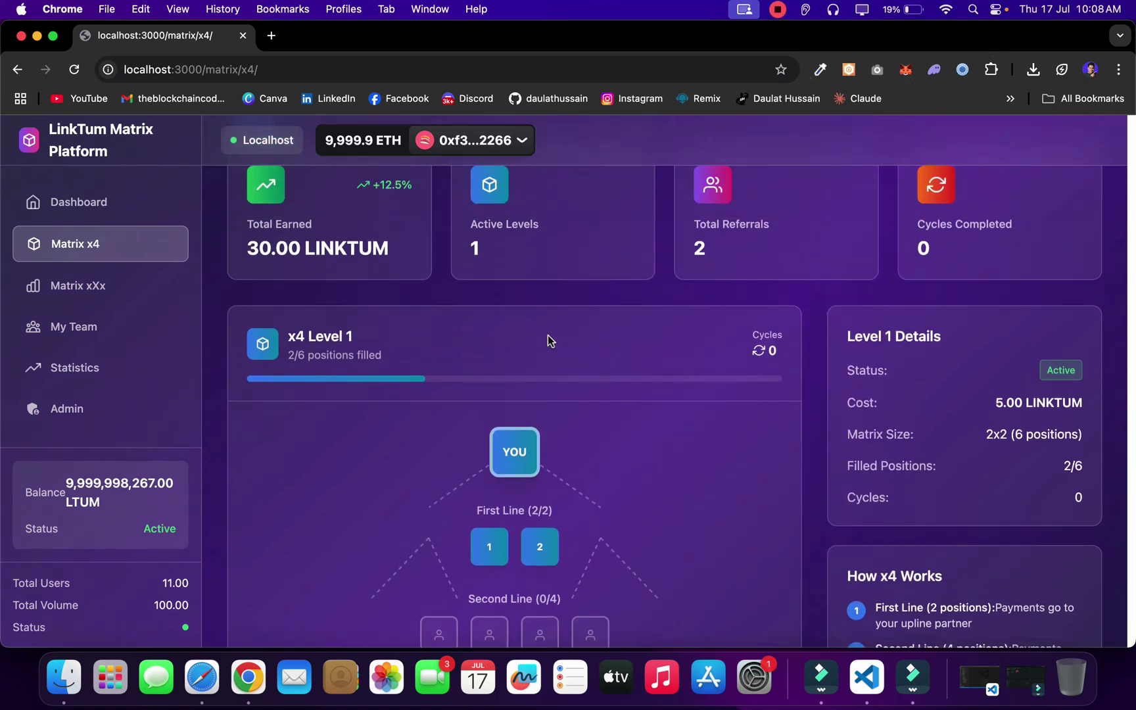
pyautogui.scroll(4, 549, 339)
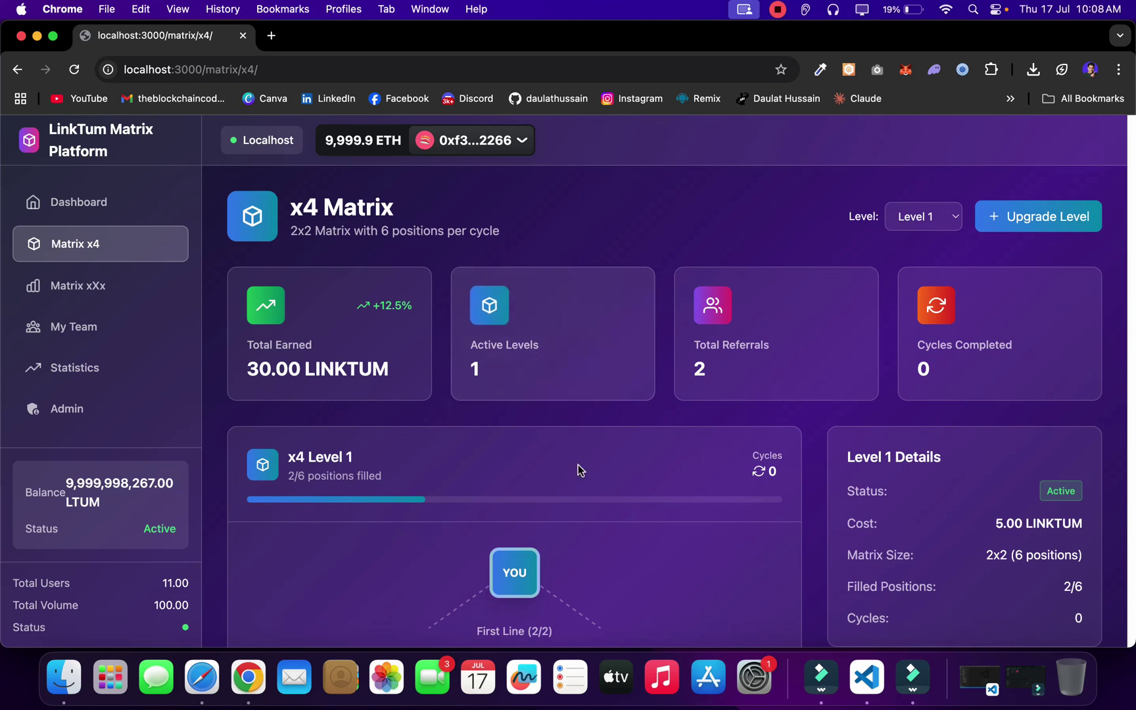
pyautogui.scroll(-5, 594, 424)
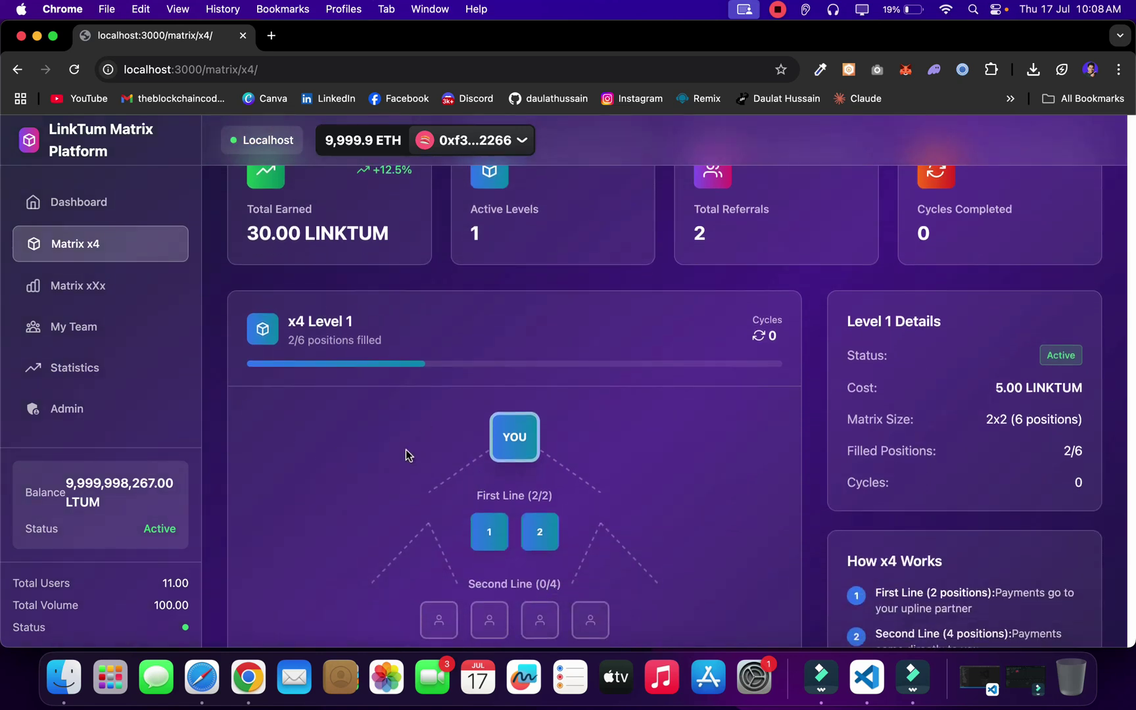
# Return to the dashboard and highlight the Total Earned value.
pyautogui.click(145, 247)
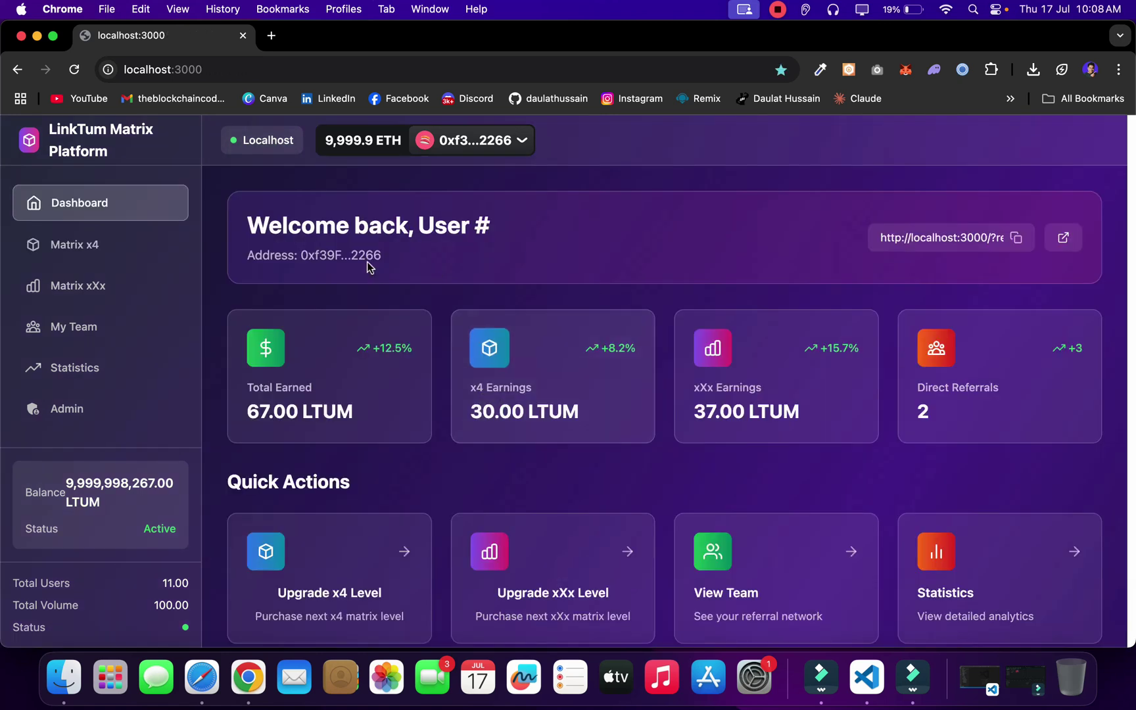
pyautogui.moveTo(373, 409); pyautogui.dragTo(231, 437)
pyautogui.scroll(-2, 95, 460)
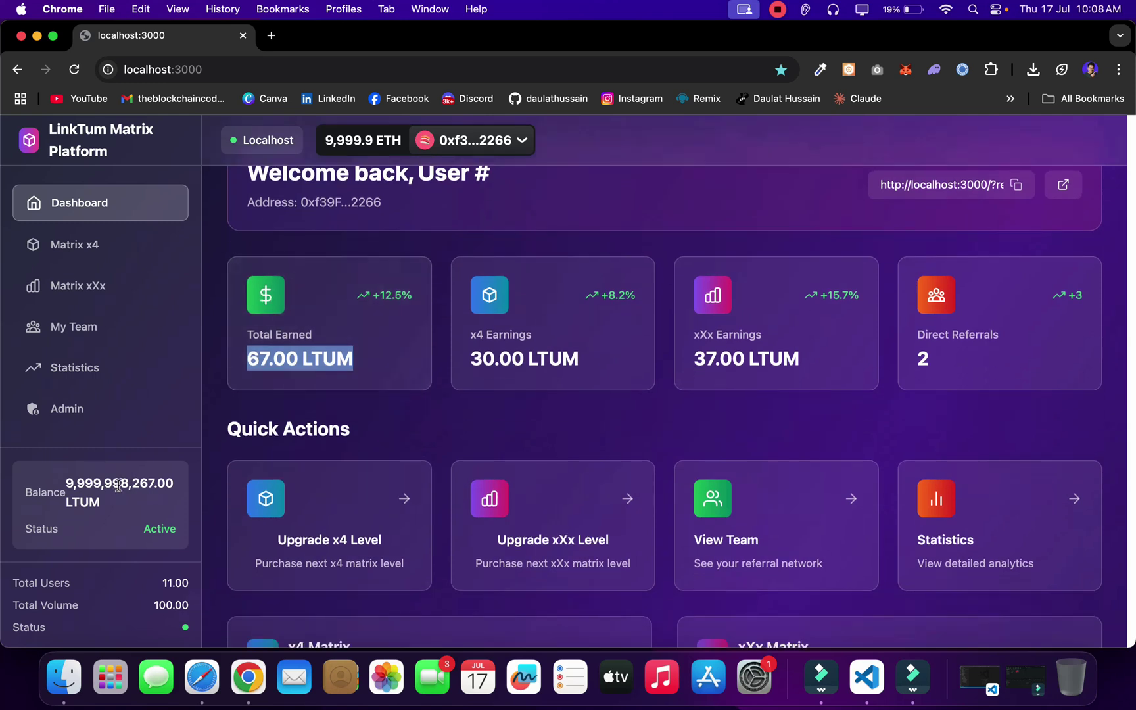
# Highlight the account's LTUM balance, and open the Admin page to highlight the amount available for emergency withdrawal.
pyautogui.moveTo(119, 485); pyautogui.dragTo(210, 488)
pyautogui.click(112, 484)
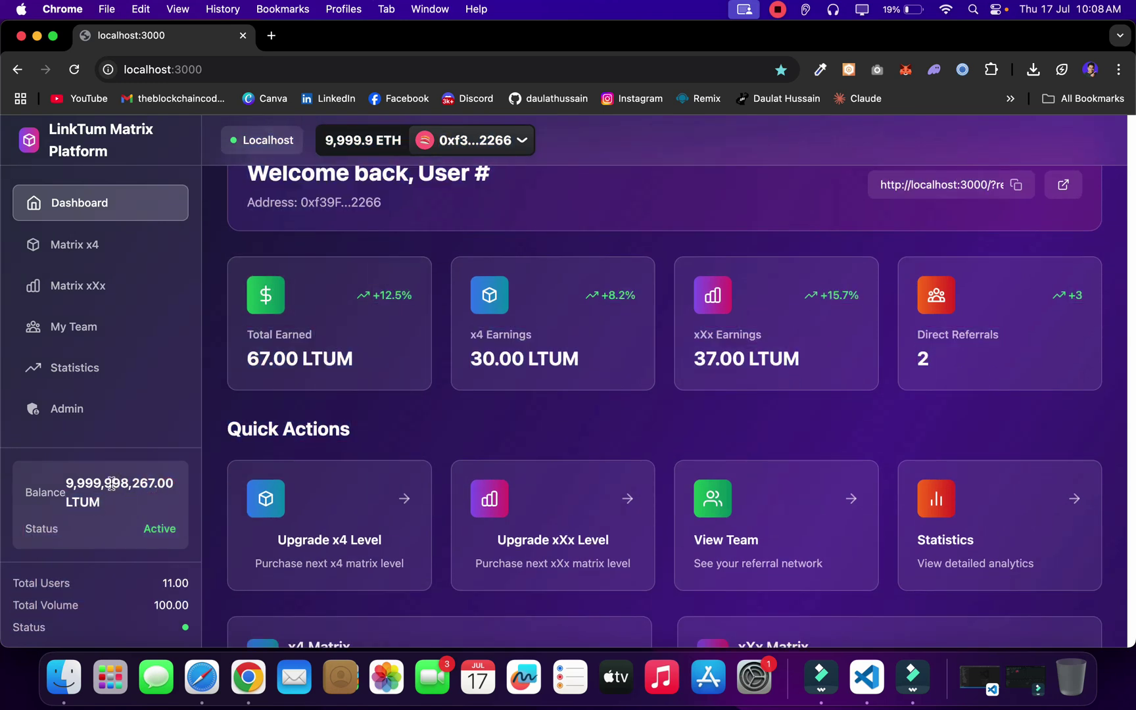
pyautogui.click(37, 406)
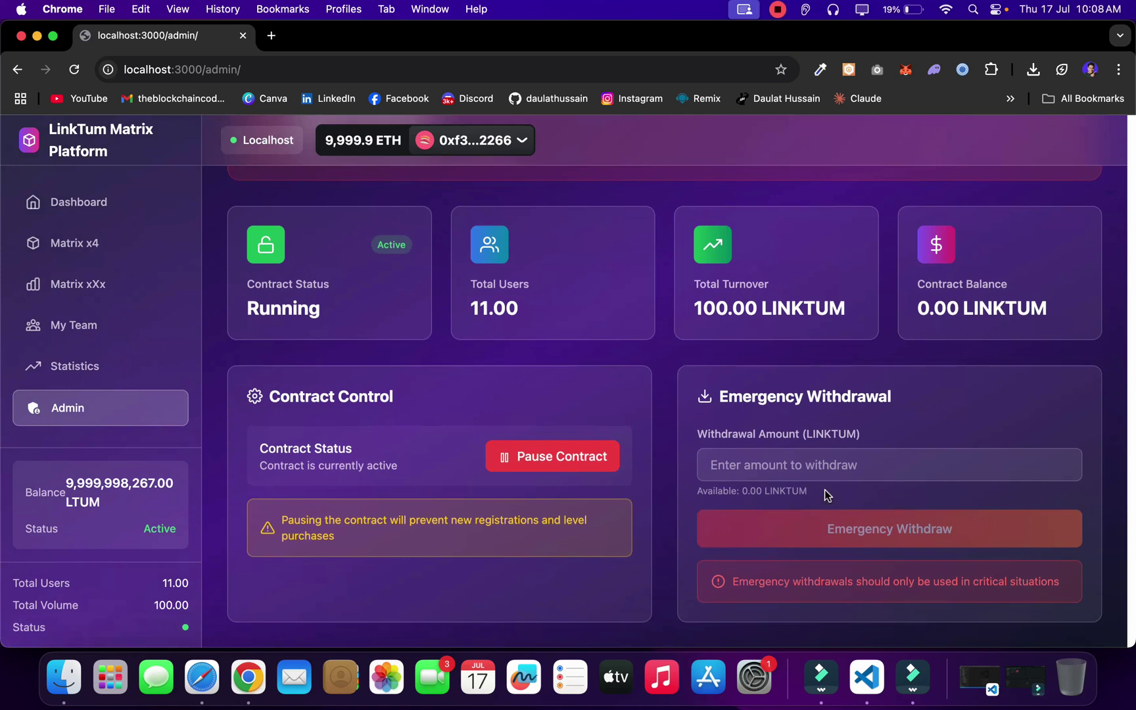
pyautogui.moveTo(824, 489); pyautogui.dragTo(700, 493)
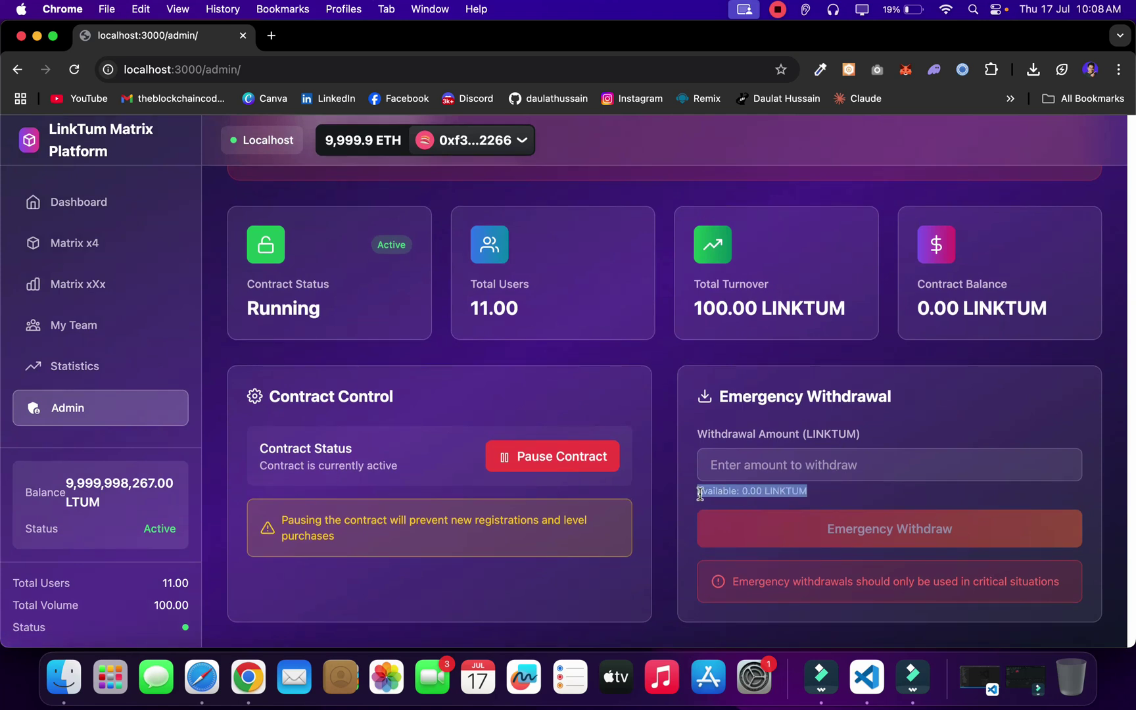
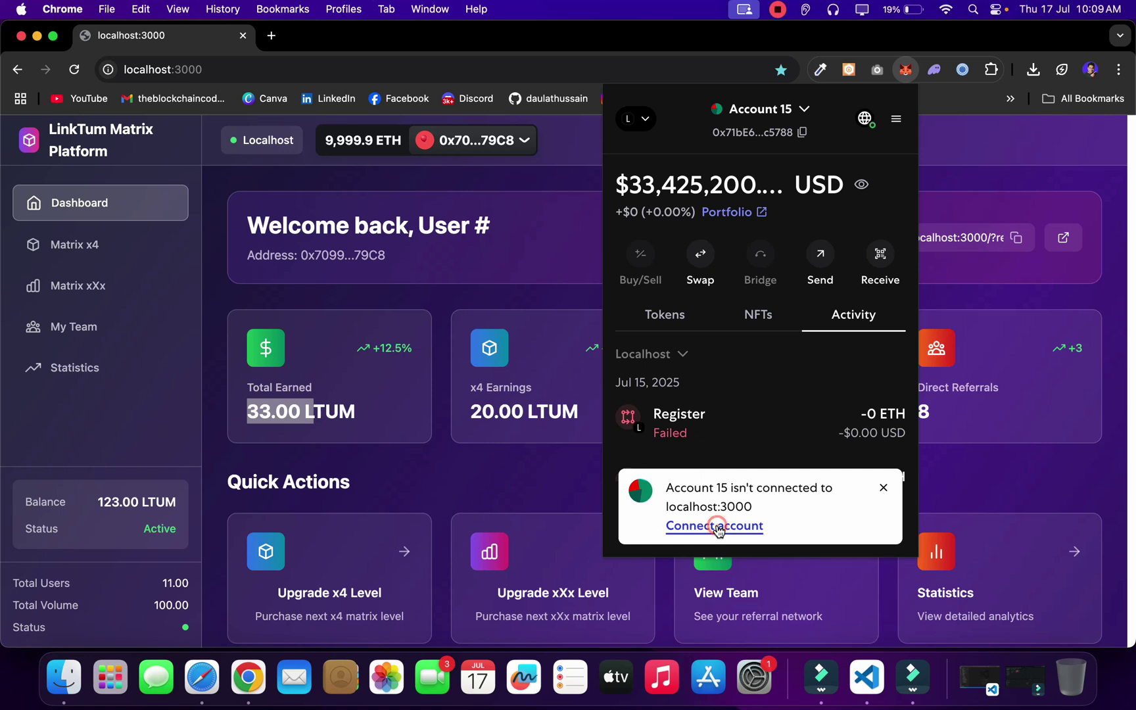
pyautogui.click(271, 385)
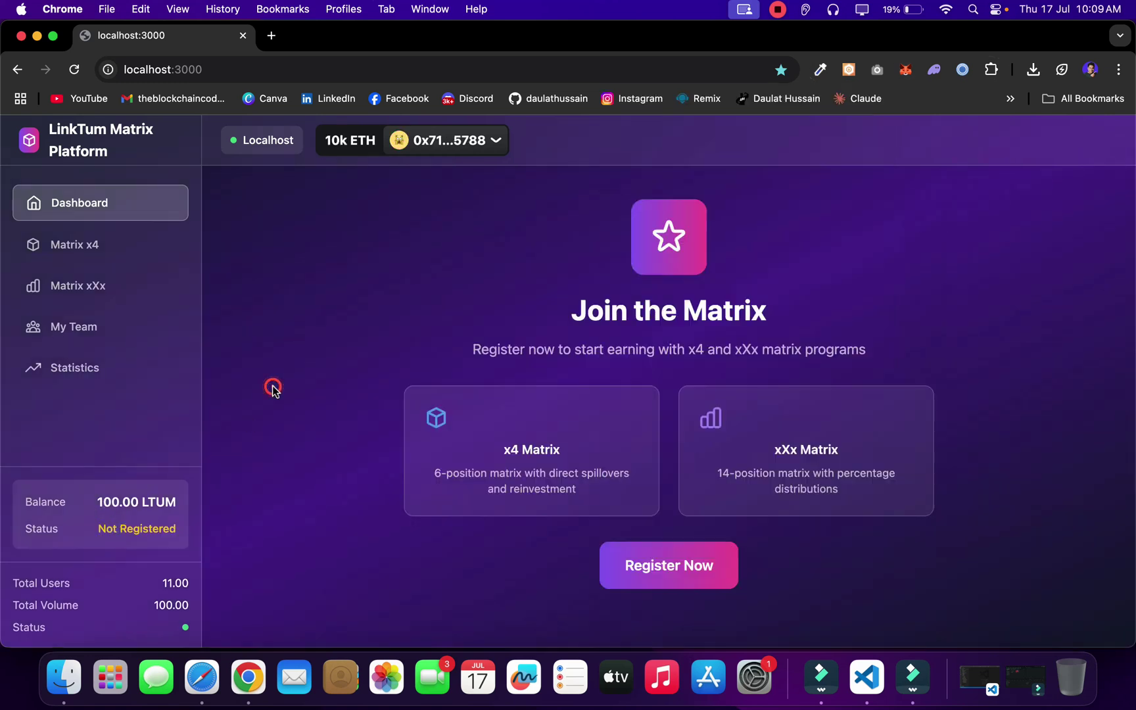
pyautogui.click(677, 586)
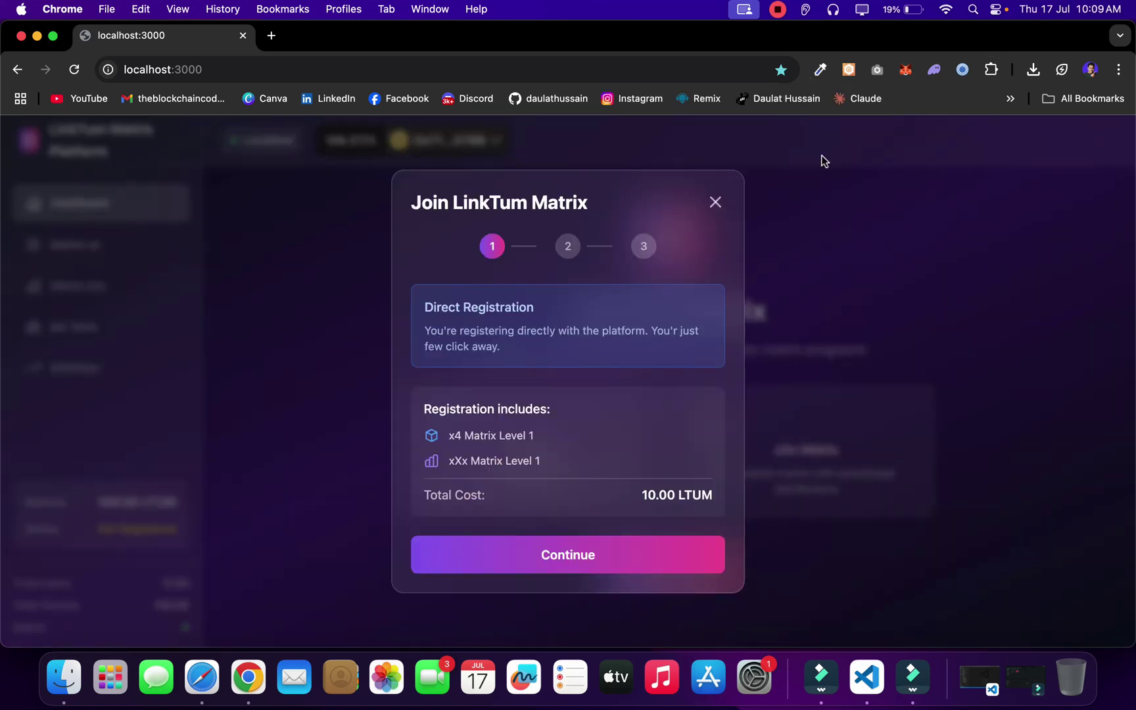
pyautogui.click(715, 202)
# Load the platform through Account 5's referral link and open the registration form, highlighting the prefilled referrer address.
pyautogui.click(350, 65)
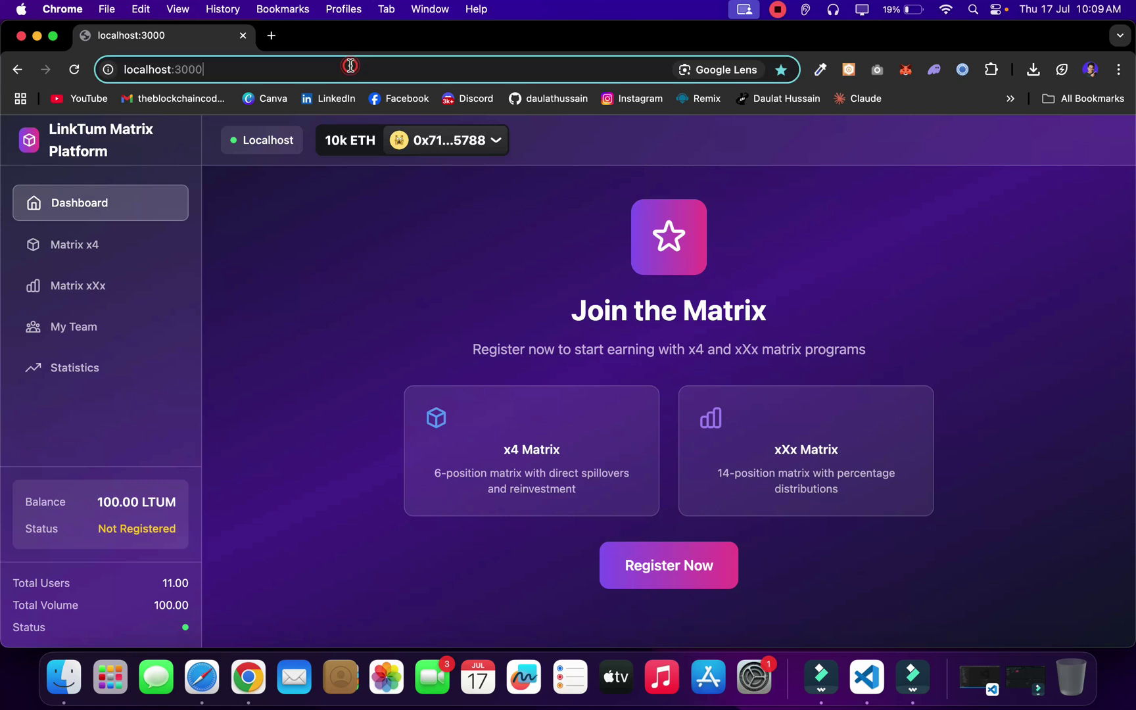
pyautogui.write('http://localhost:3000/?ref=0x70997970C51812dc3A010C7d01b50e0d17dc79C8')
pyautogui.press('Return')
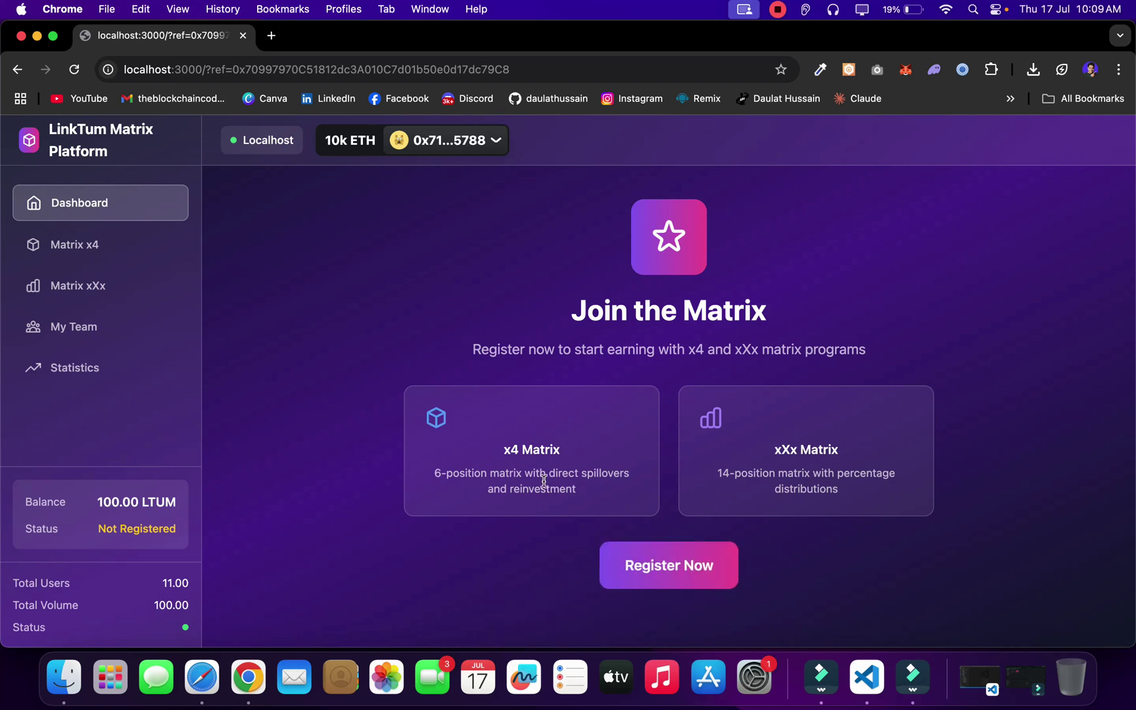
pyautogui.click(667, 577)
pyautogui.click(610, 332)
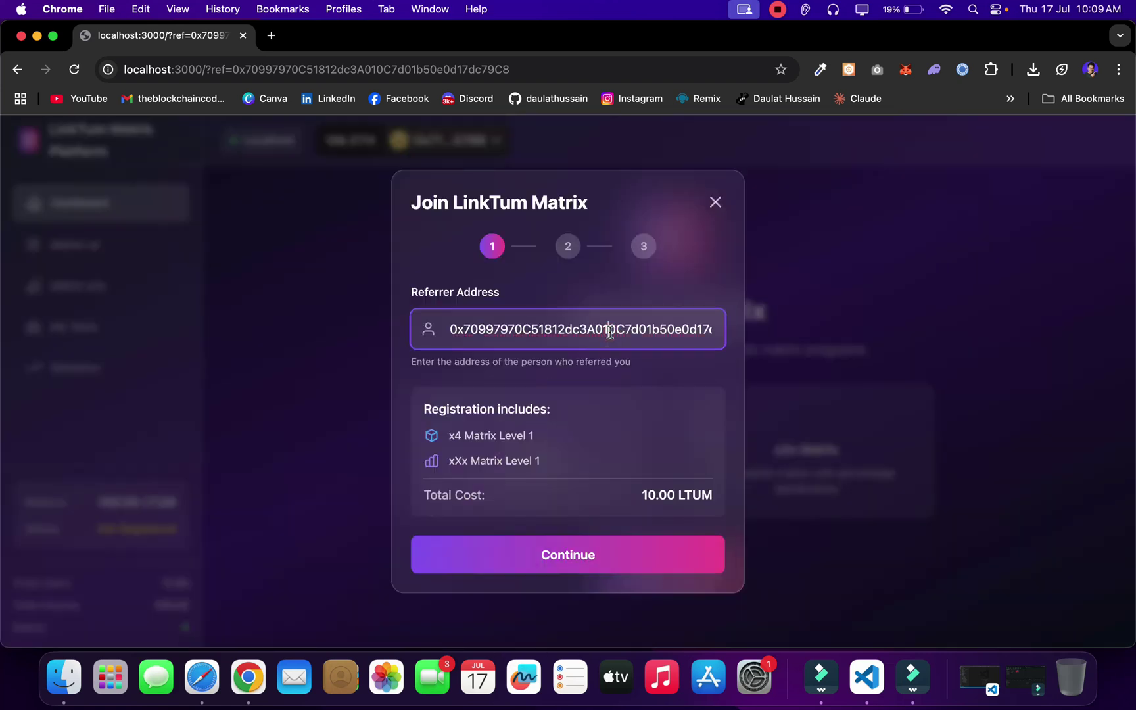
pyautogui.moveTo(623, 327); pyautogui.dragTo(735, 336)
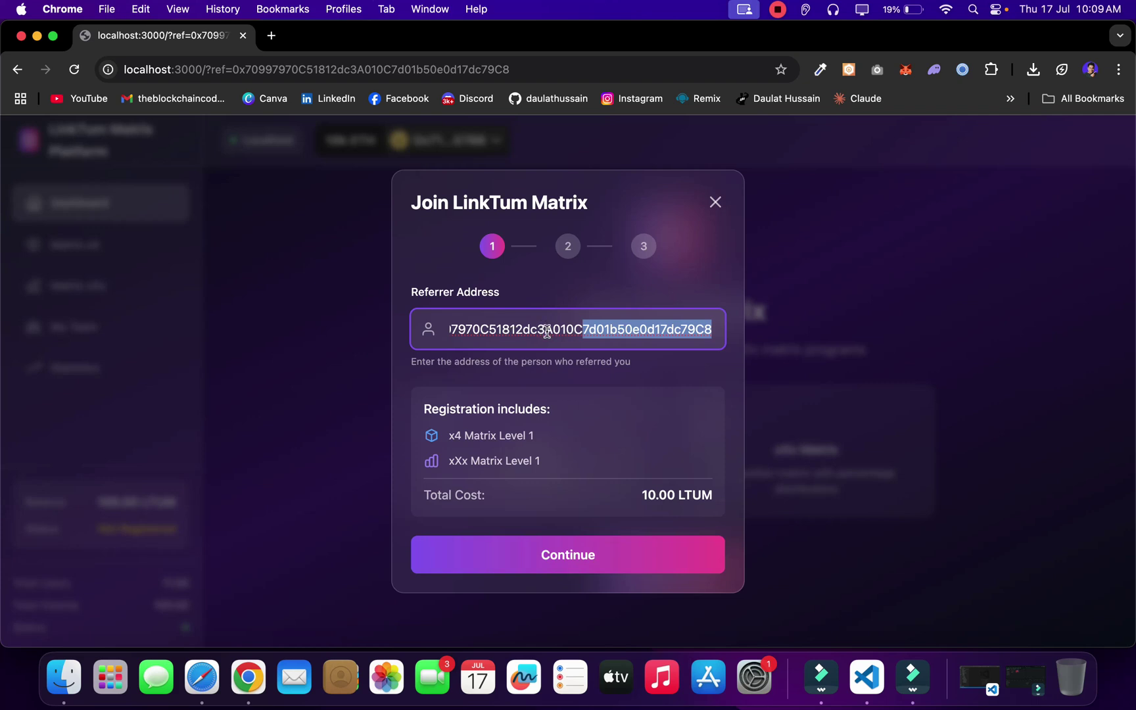
# Approve the 10.00 LTUM spending for Account 15 and complete its referred registration, confirming both requests in MetaMask.
pyautogui.click(553, 561)
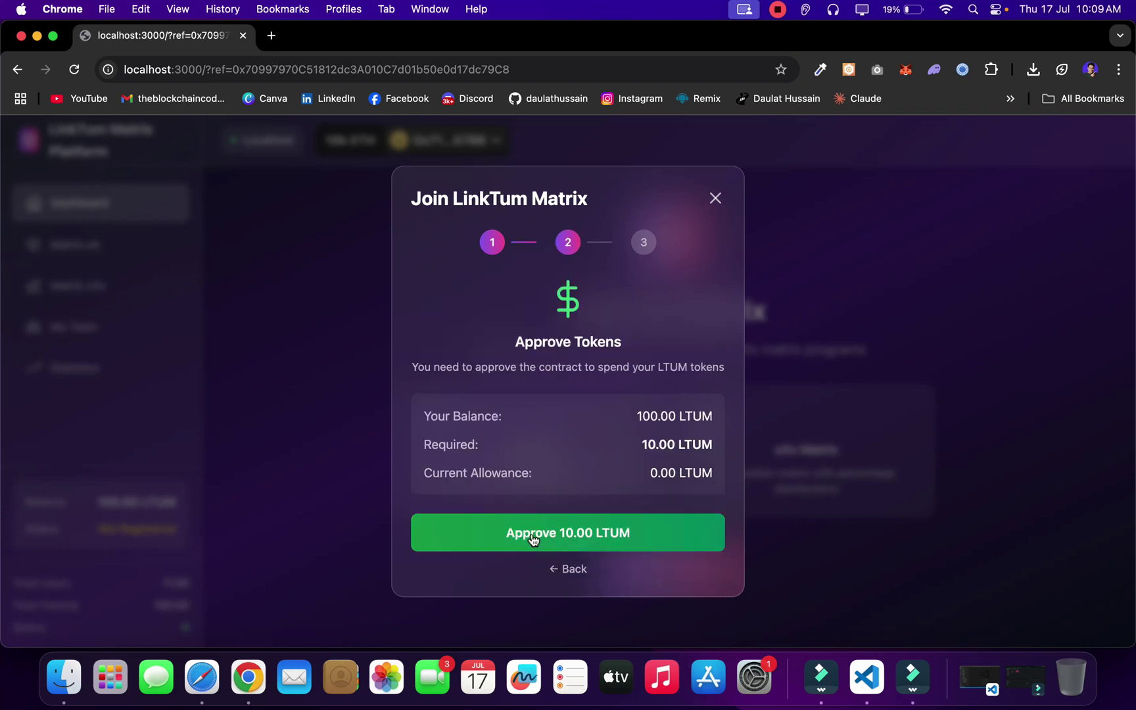
pyautogui.click(530, 544)
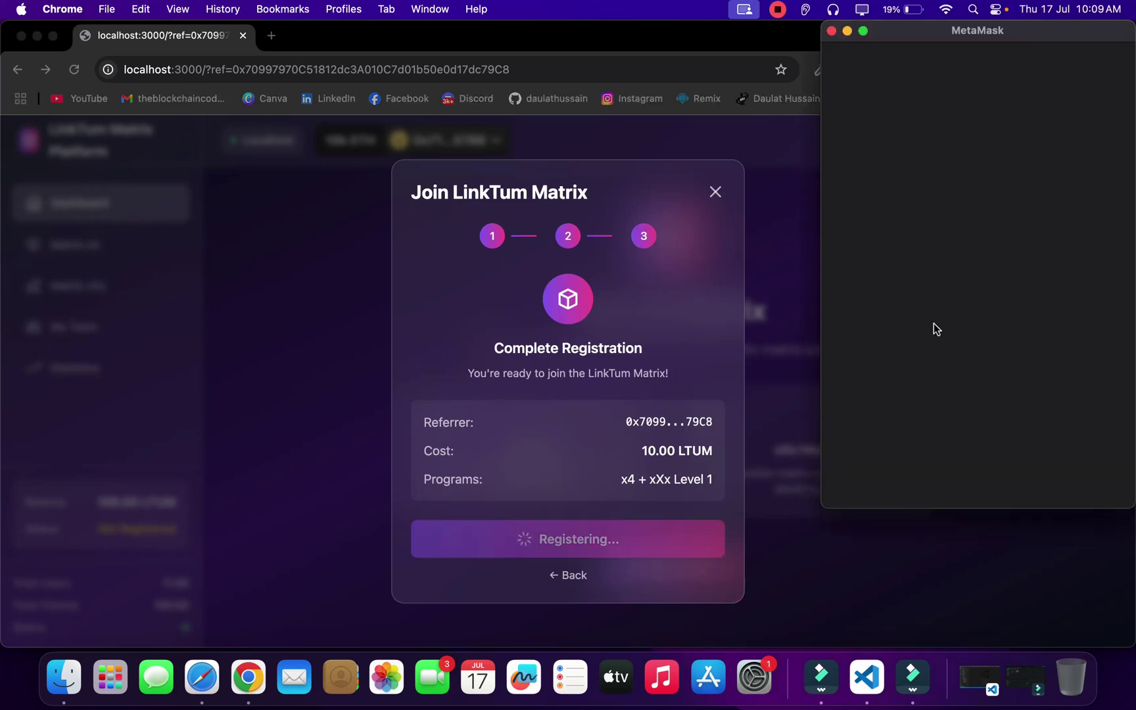
pyautogui.click(1044, 474)
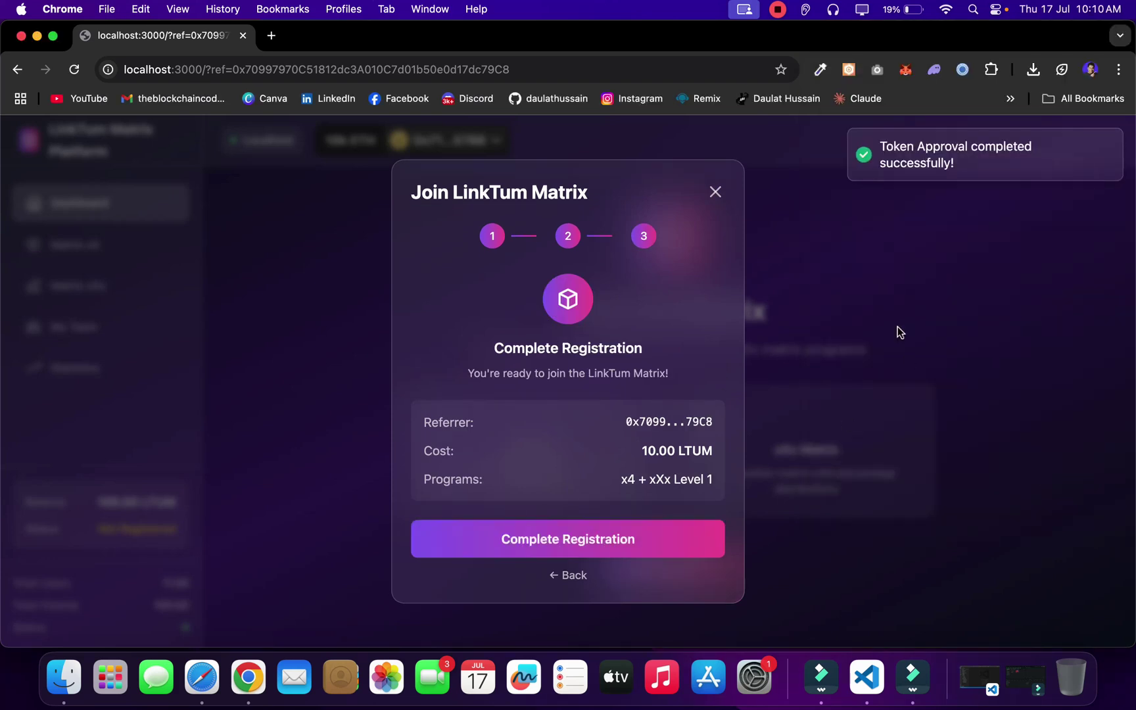
pyautogui.click(517, 540)
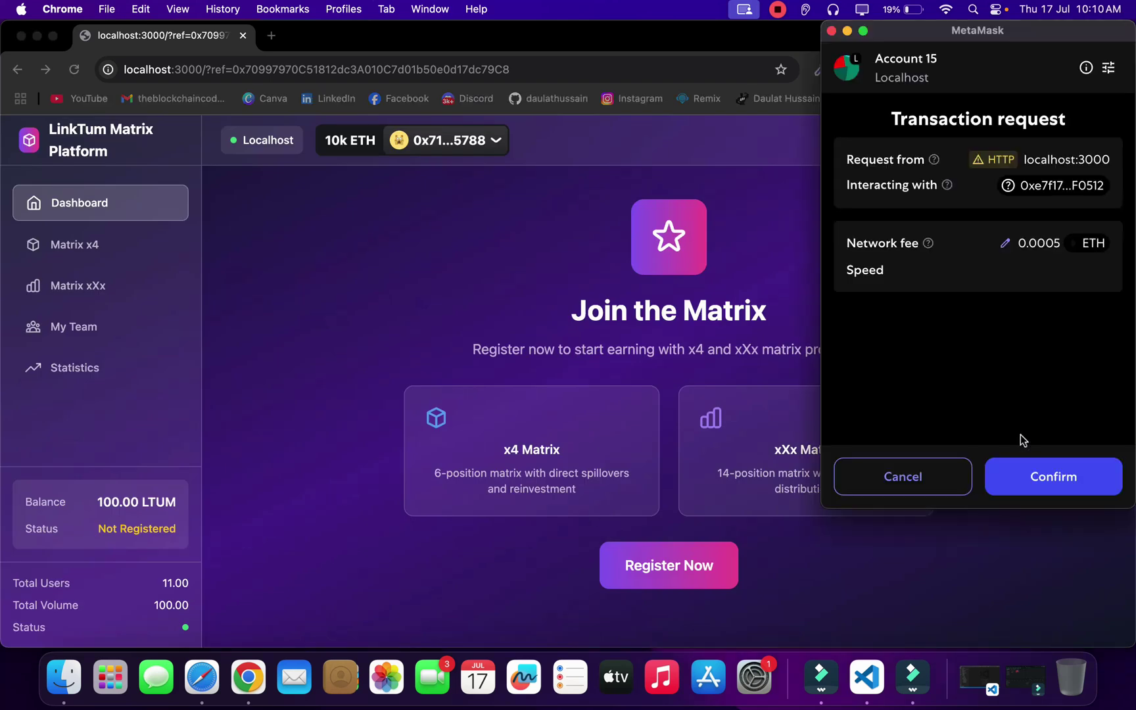
pyautogui.click(1045, 477)
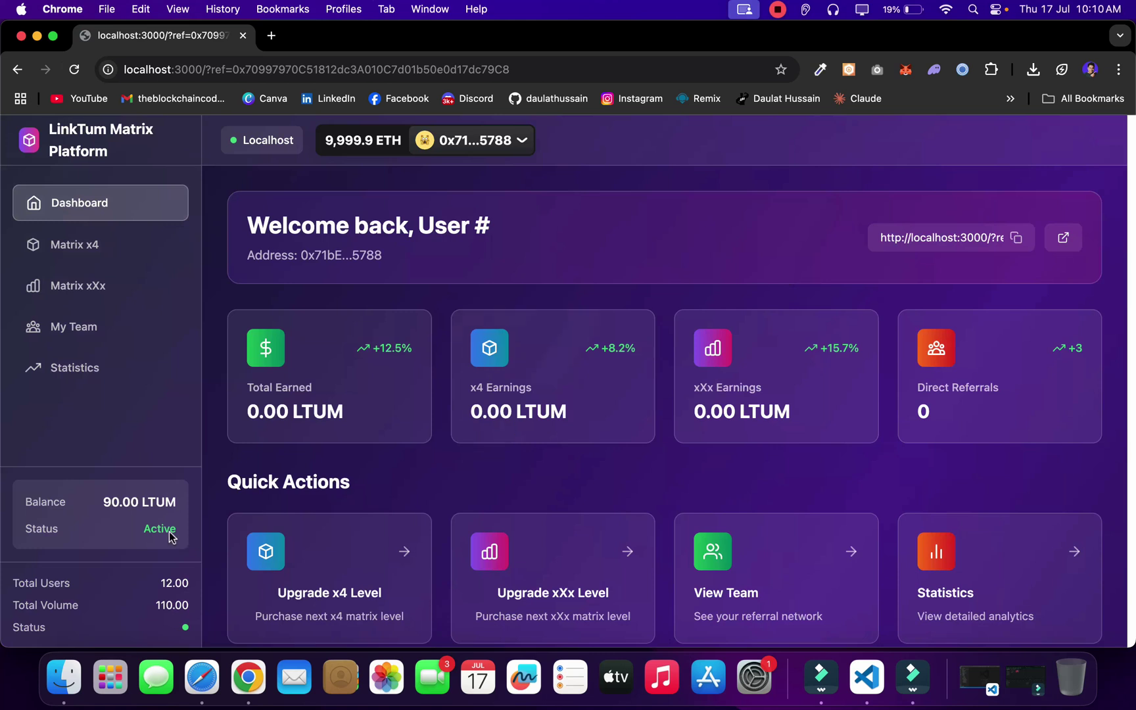
# Switch the MetaMask wallet from Account 15 to Account 5 and close the wallet.
pyautogui.click(905, 69)
pyautogui.click(797, 112)
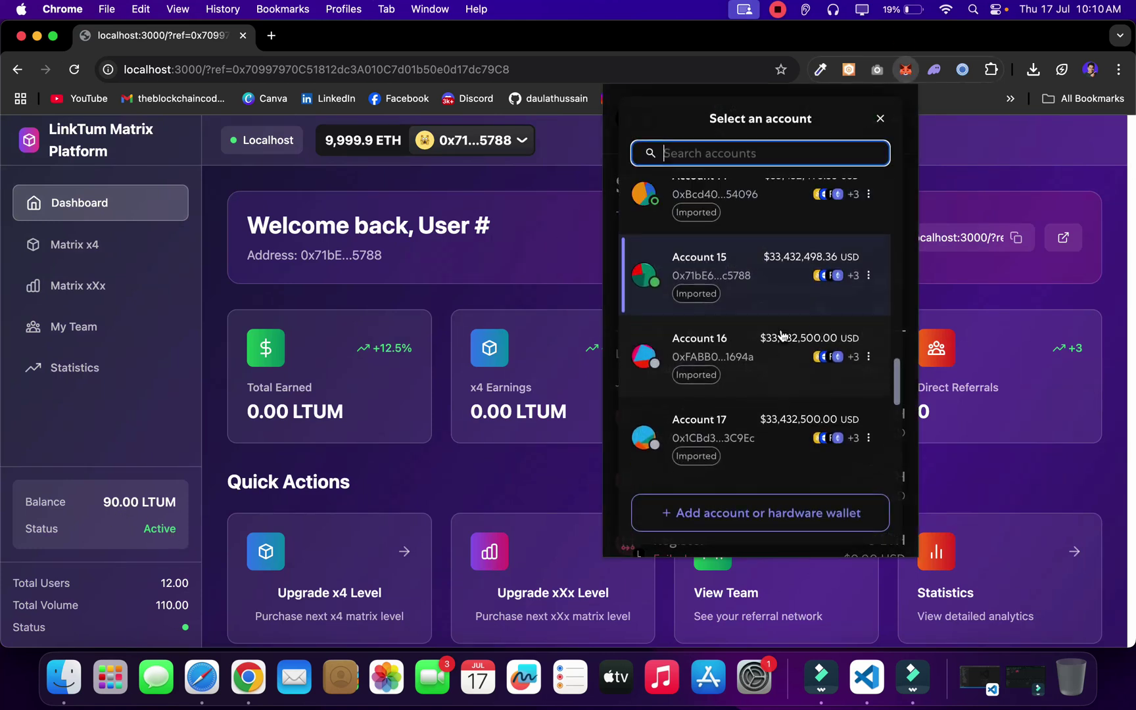
pyautogui.scroll(8, 782, 329)
pyautogui.scroll(5, 782, 332)
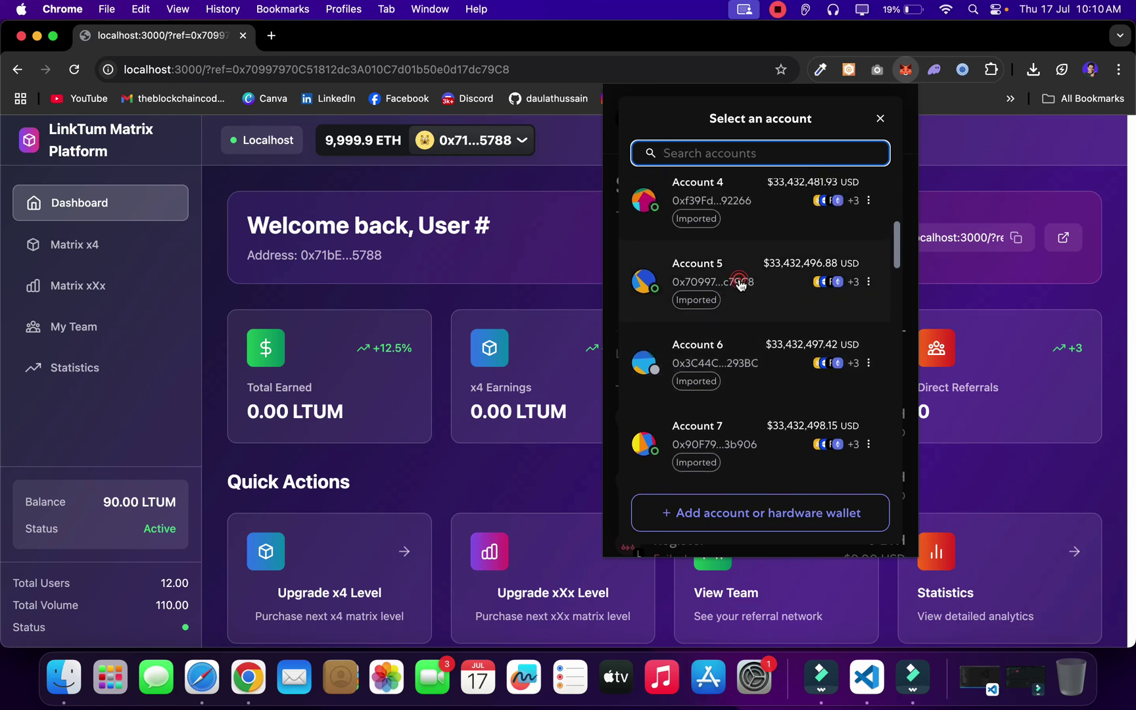
pyautogui.click(739, 284)
pyautogui.click(522, 290)
# Highlight Account 5's x4 and xXx earnings among the dashboard earnings cards.
pyautogui.scroll(-1, 483, 375)
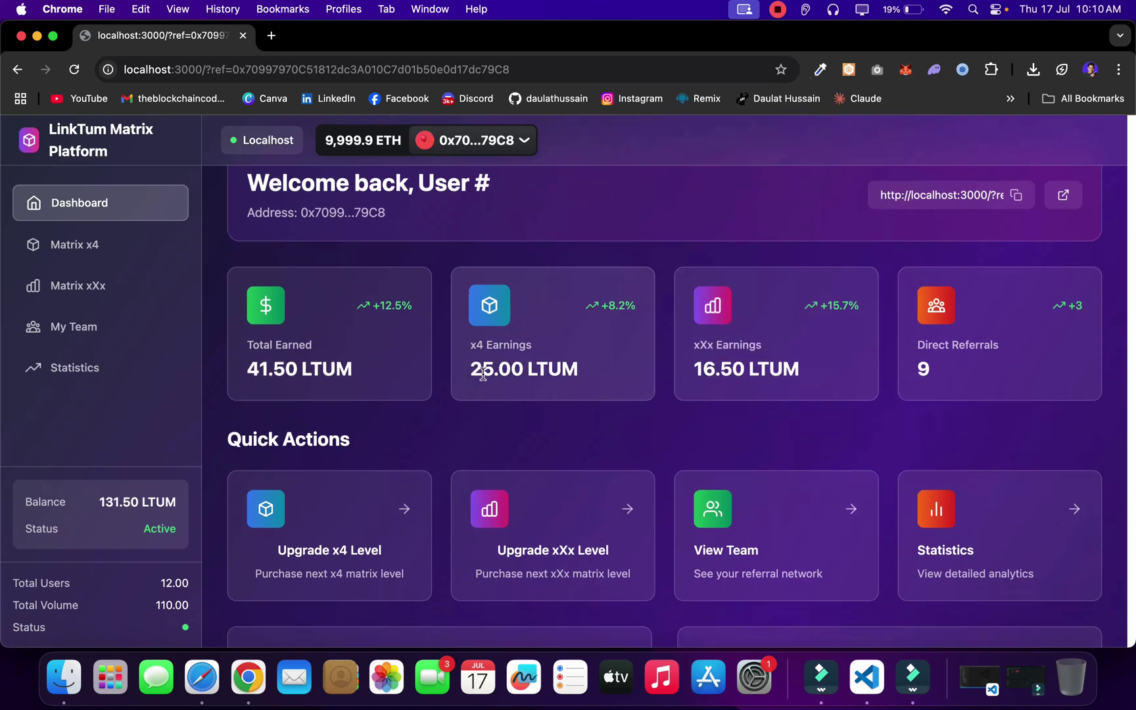
pyautogui.doubleClick(515, 368)
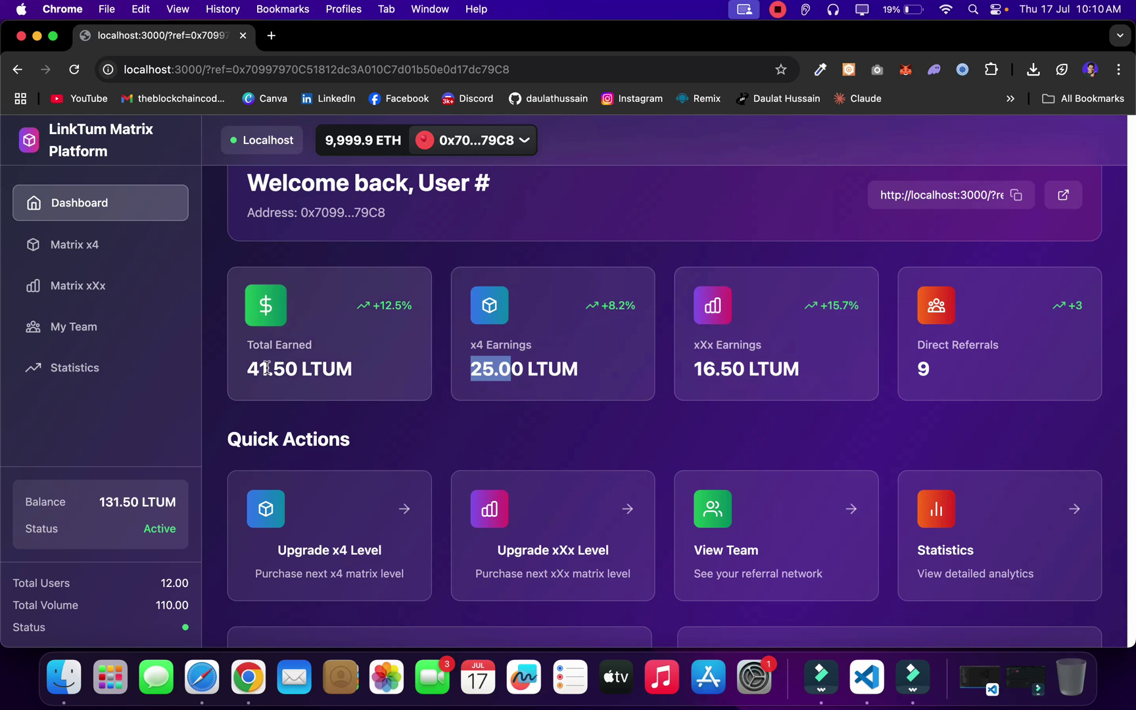
pyautogui.moveTo(268, 368); pyautogui.dragTo(262, 367)
pyautogui.moveTo(514, 368)
pyautogui.mouseDown()
pyautogui.moveTo(462, 368)
pyautogui.moveTo(498, 368)
pyautogui.mouseUp()
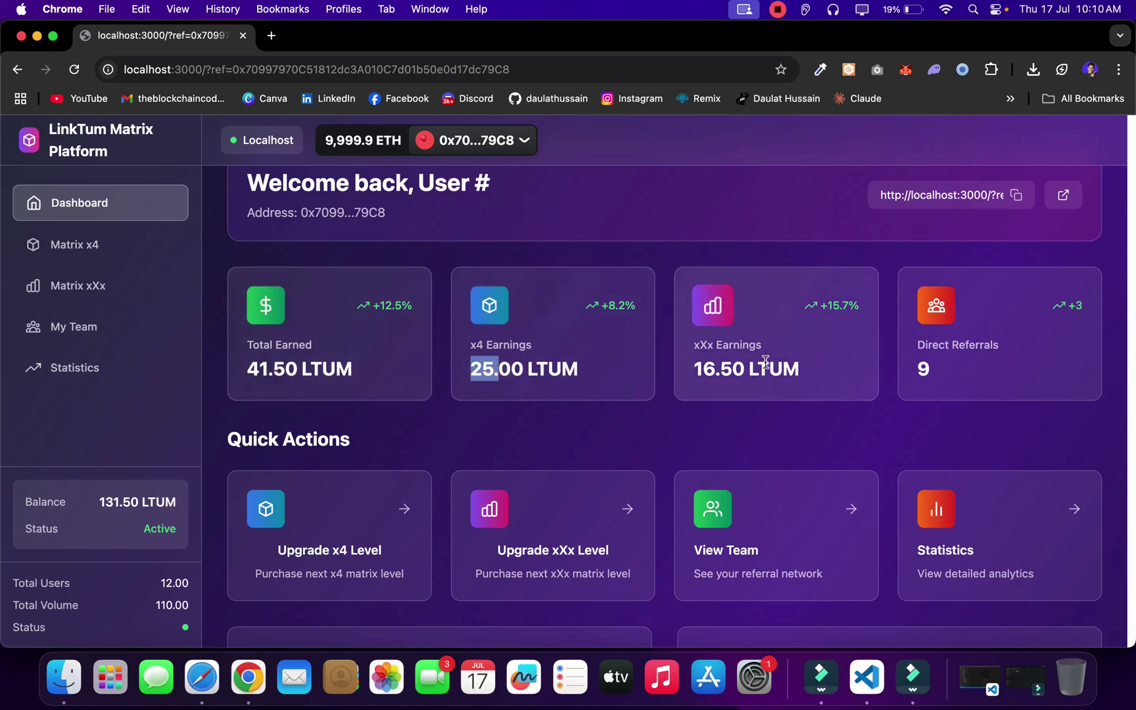
pyautogui.moveTo(758, 368); pyautogui.dragTo(695, 368)
# Review Account 5's Level 1 matrices, and open the Matrix x4 page to inspect the address at Second Line - Position 1.
pyautogui.scroll(-6, 695, 368)
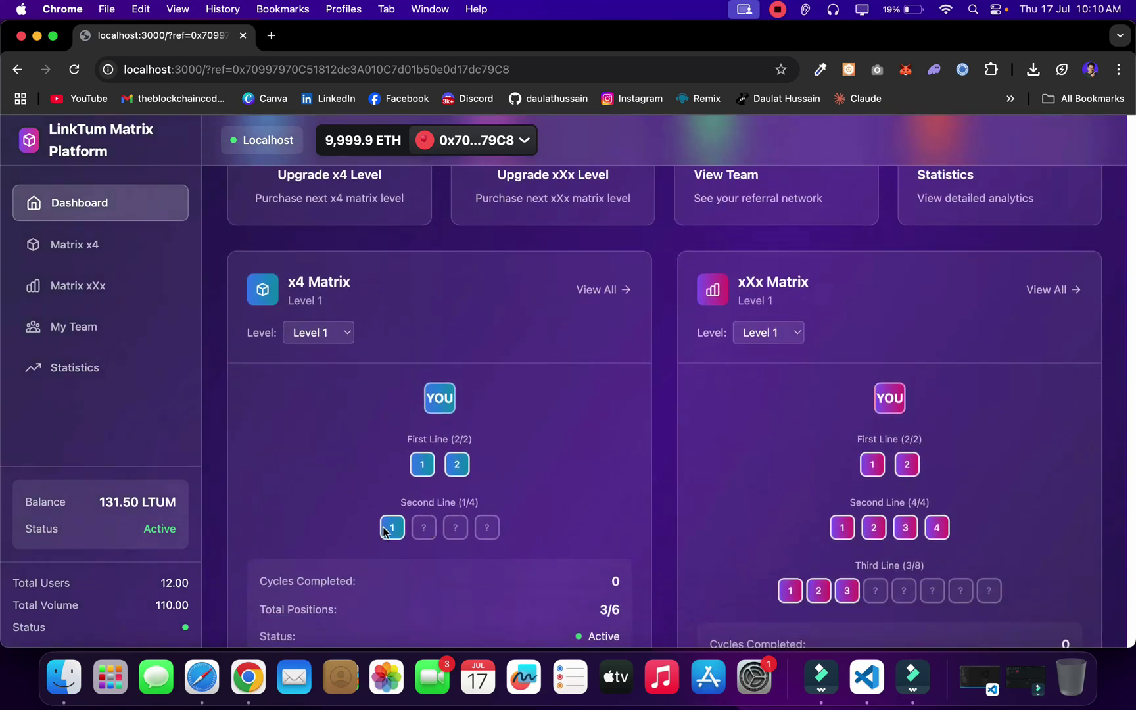
pyautogui.scroll(-2, 942, 534)
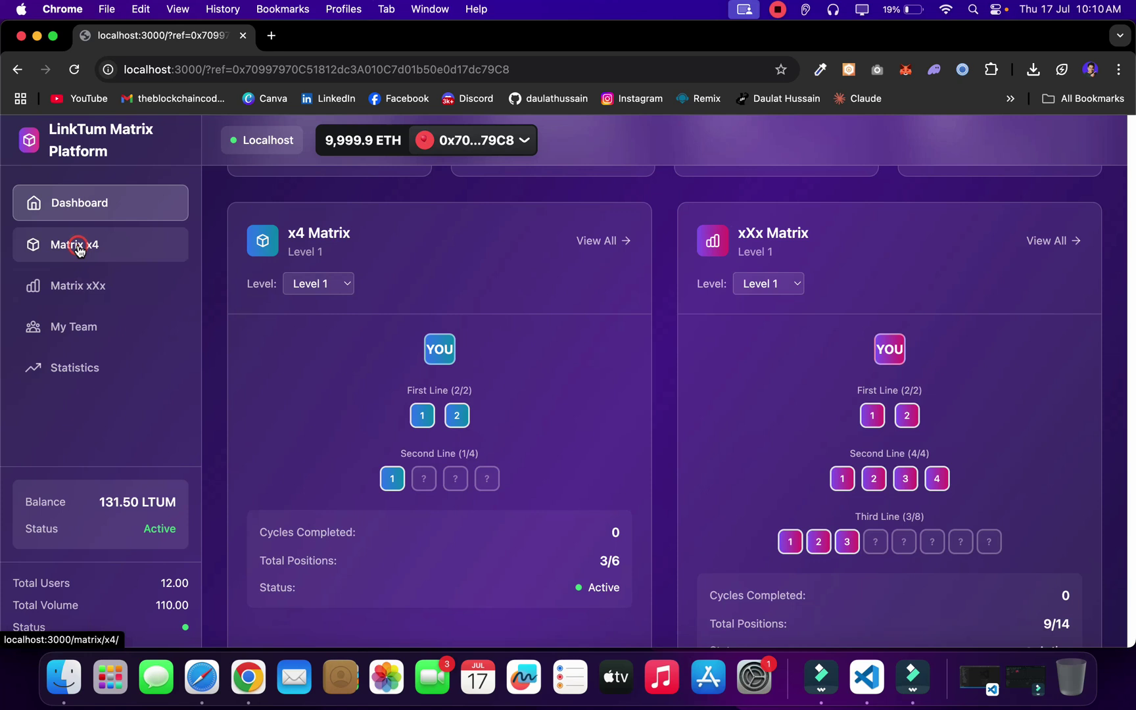
pyautogui.click(76, 244)
pyautogui.scroll(-5, 486, 439)
pyautogui.moveTo(439, 421)
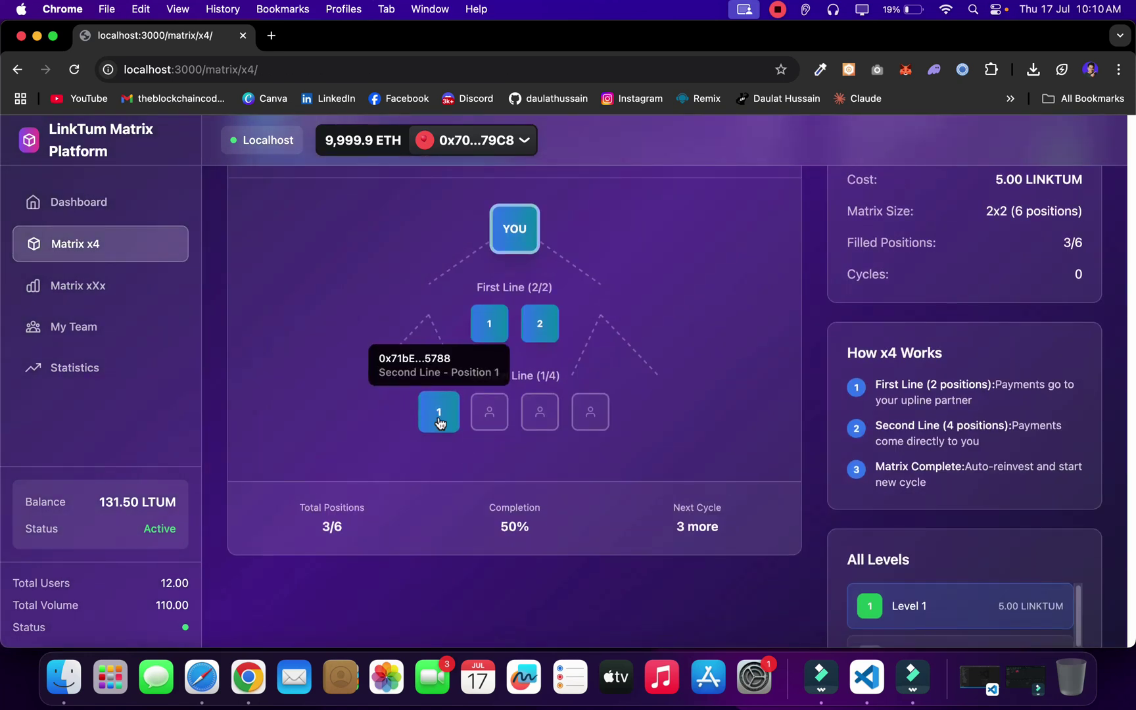
pyautogui.scroll(5, 440, 420)
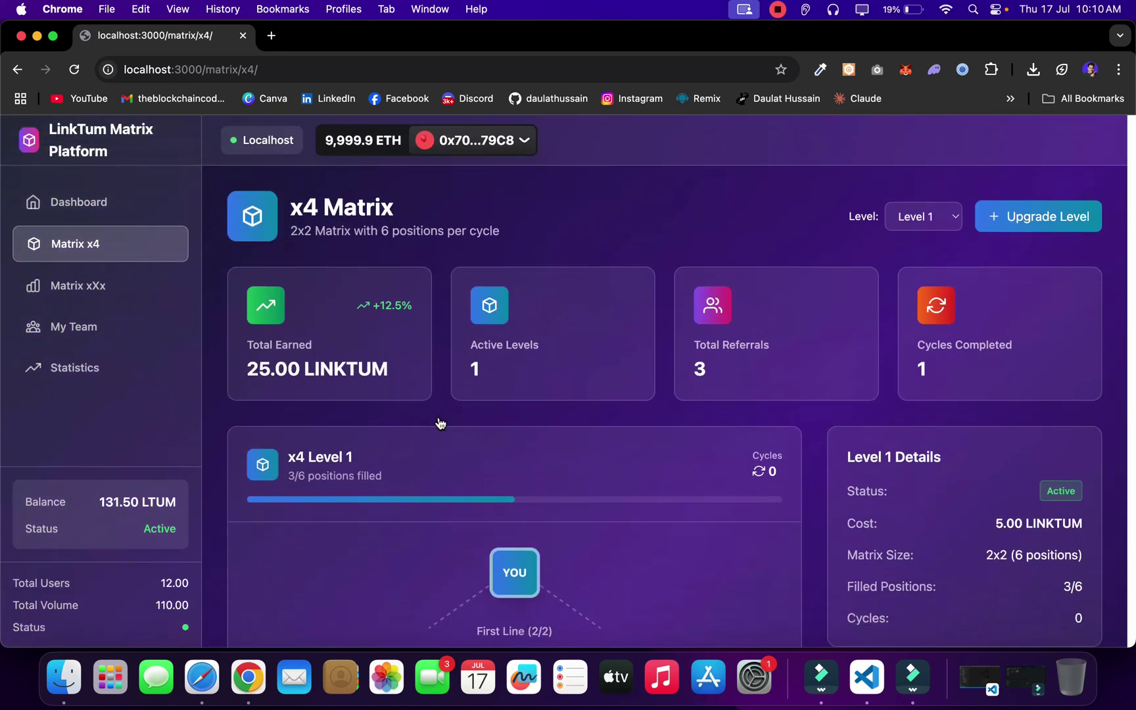
# Switch the MetaMask wallet from Account 5 to Account 4 and close the wallet.
pyautogui.click(905, 69)
pyautogui.click(800, 109)
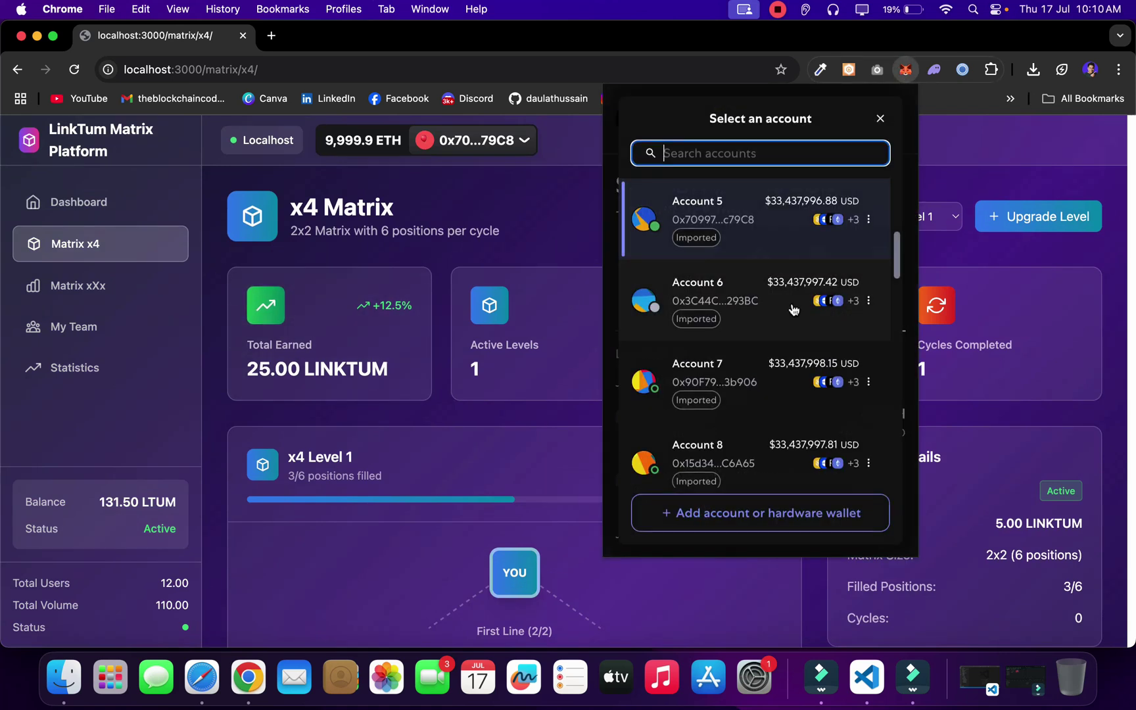
pyautogui.scroll(1, 770, 287)
pyautogui.click(765, 247)
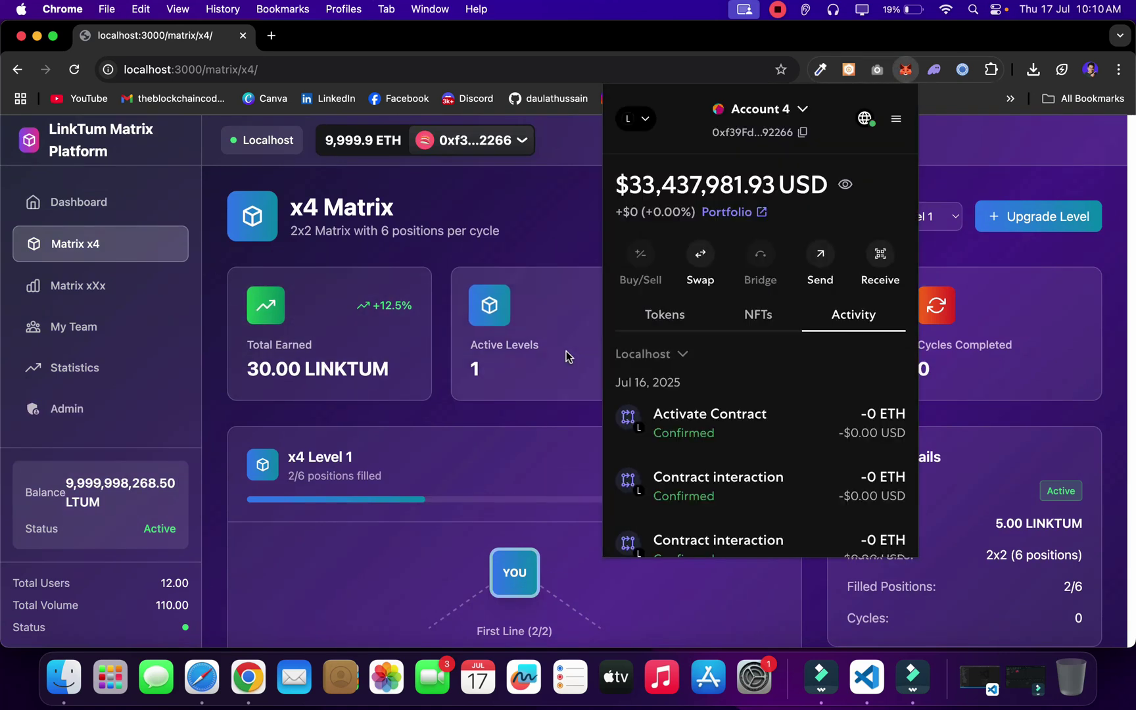
pyautogui.click(582, 363)
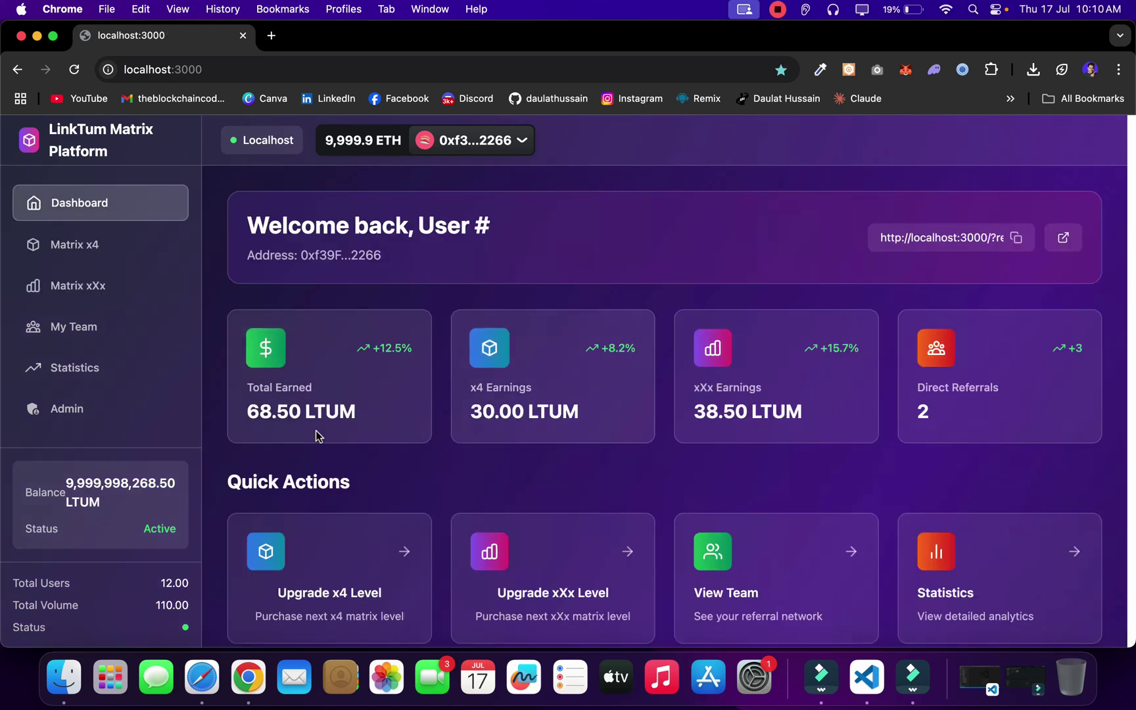
# Highlight Account 4's total earned and xXx earnings on the Dashboard, and look over its matrix overview.
pyautogui.moveTo(372, 407); pyautogui.dragTo(260, 410)
pyautogui.moveTo(829, 410); pyautogui.dragTo(695, 410)
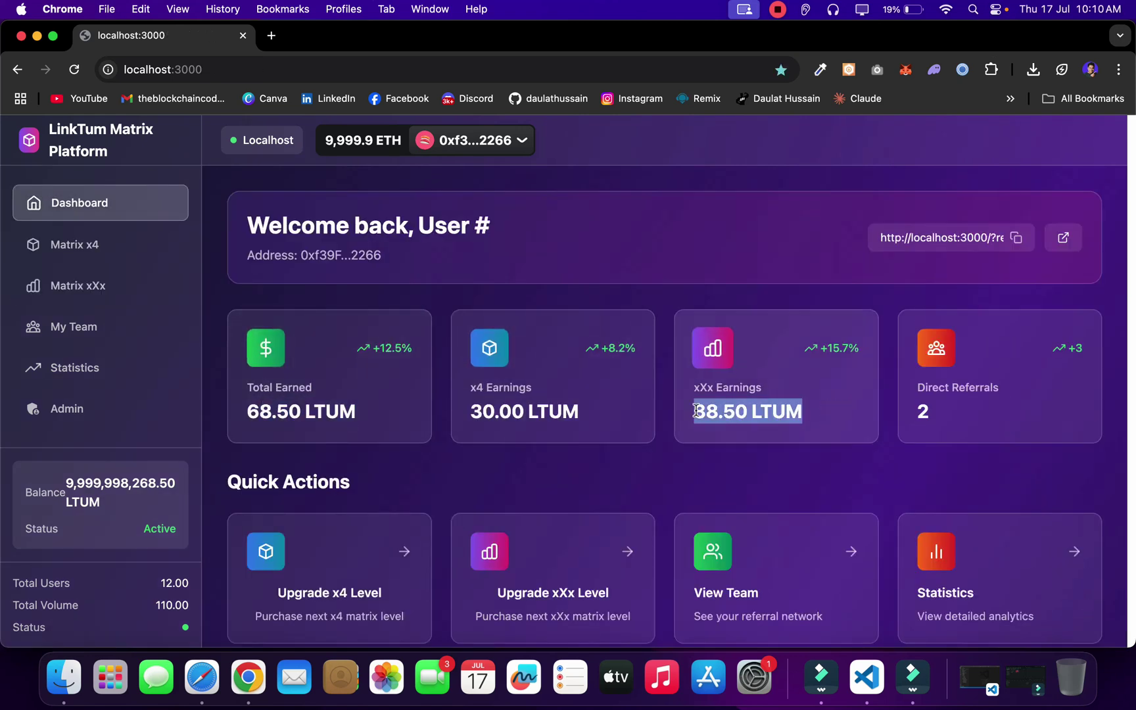
pyautogui.scroll(-5, 695, 410)
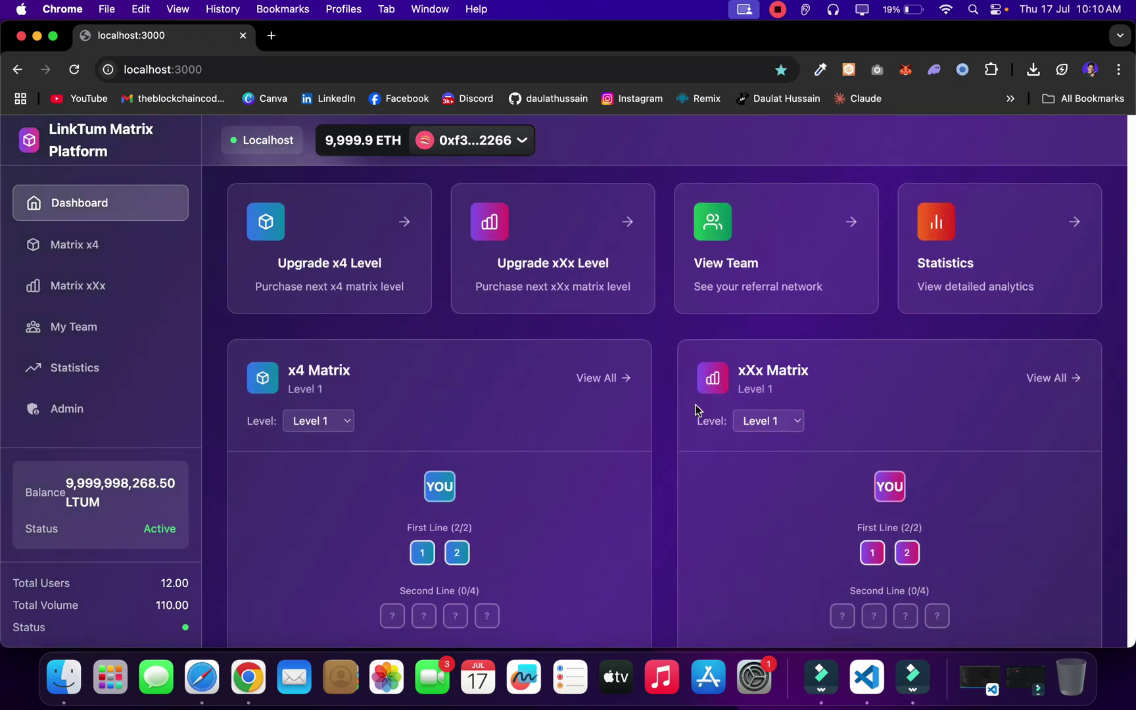
# Check the x4 upgrade details of Level 7 - 320.00 LTUM for Account 4, and close the upgrade dialog.
pyautogui.scroll(2, 731, 409)
pyautogui.click(368, 299)
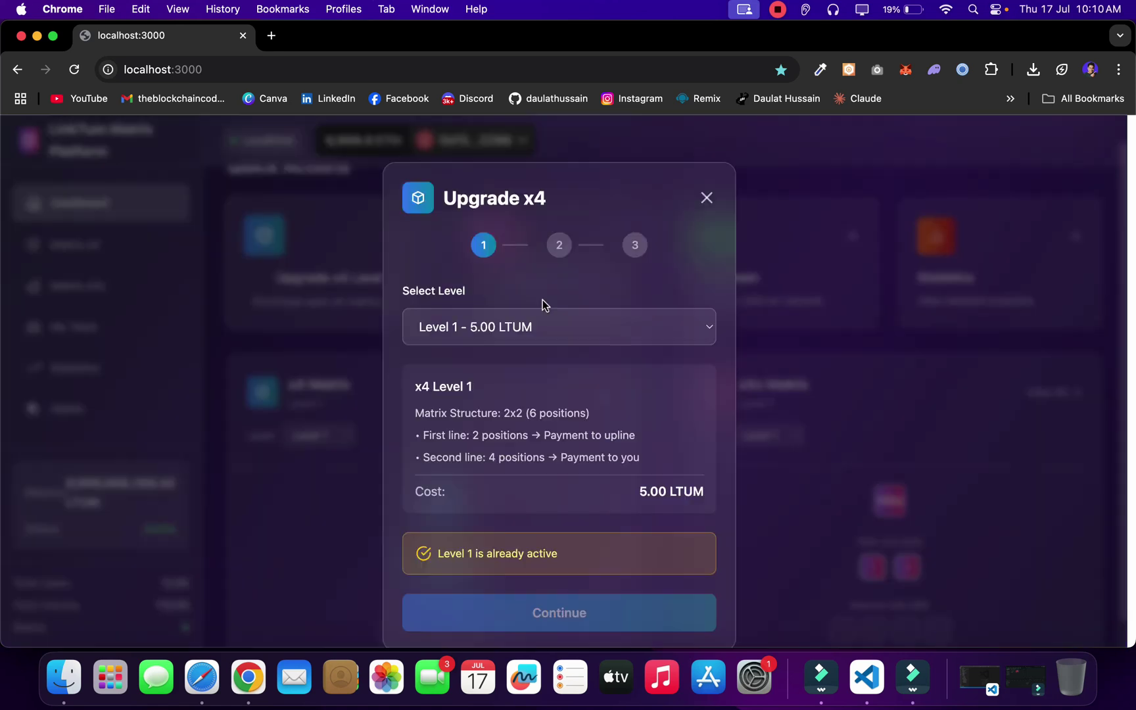
pyautogui.click(660, 332)
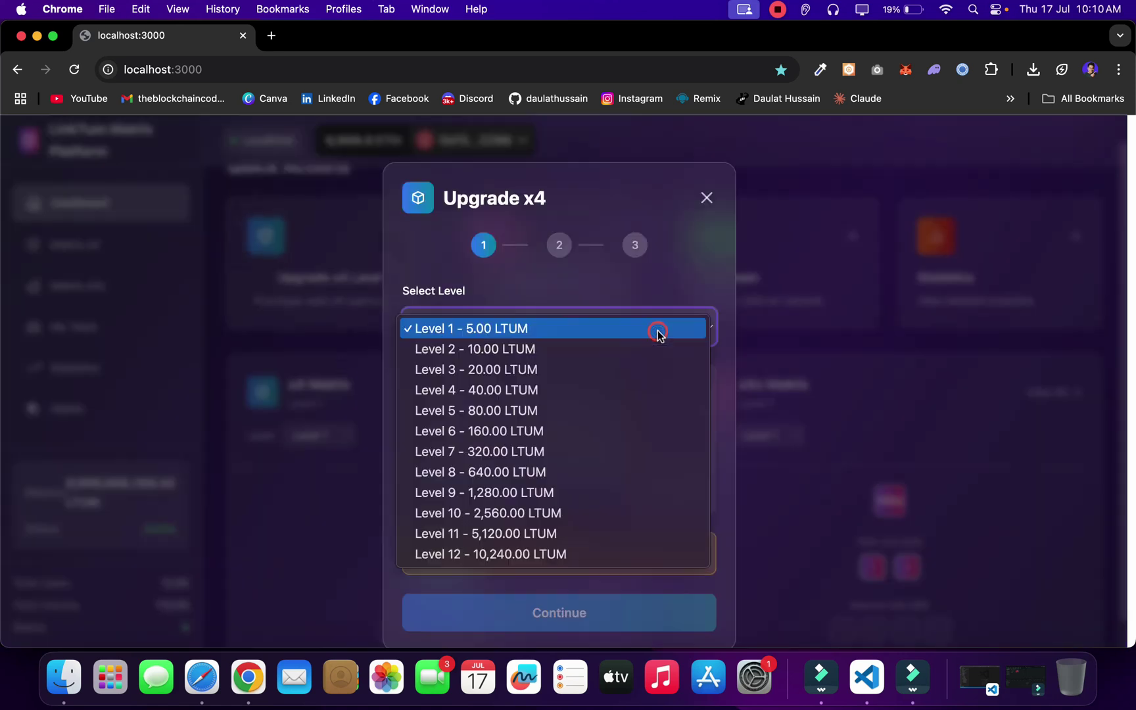
pyautogui.click(511, 453)
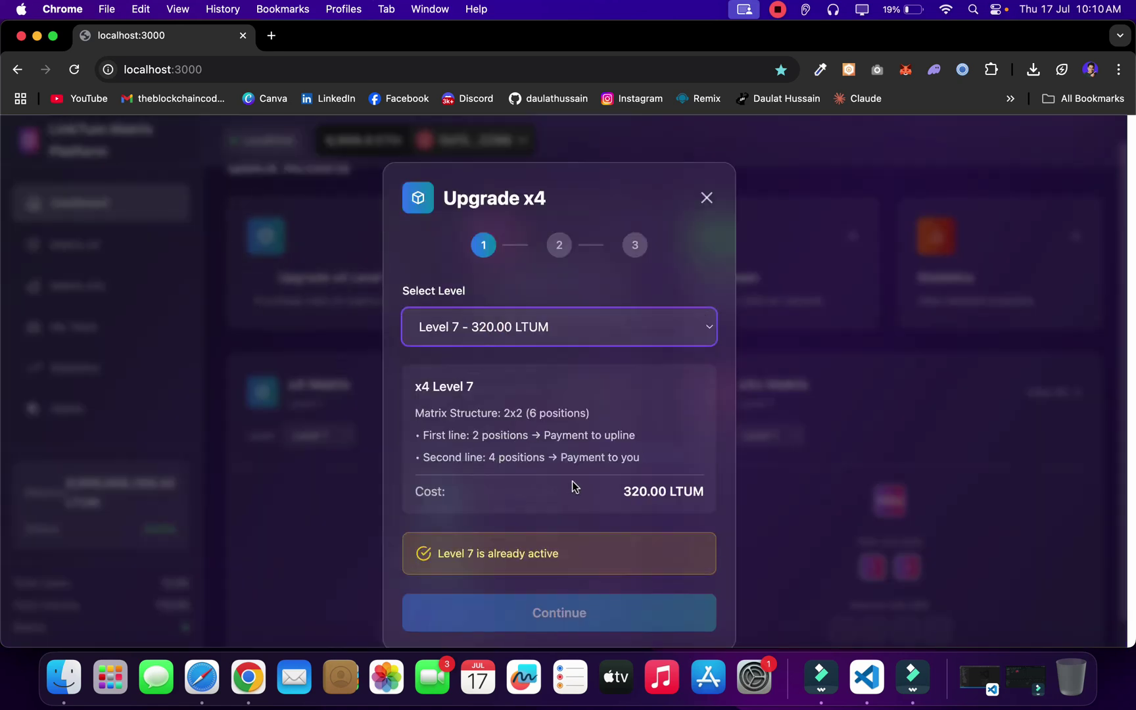
pyautogui.click(709, 197)
pyautogui.scroll(5, 682, 224)
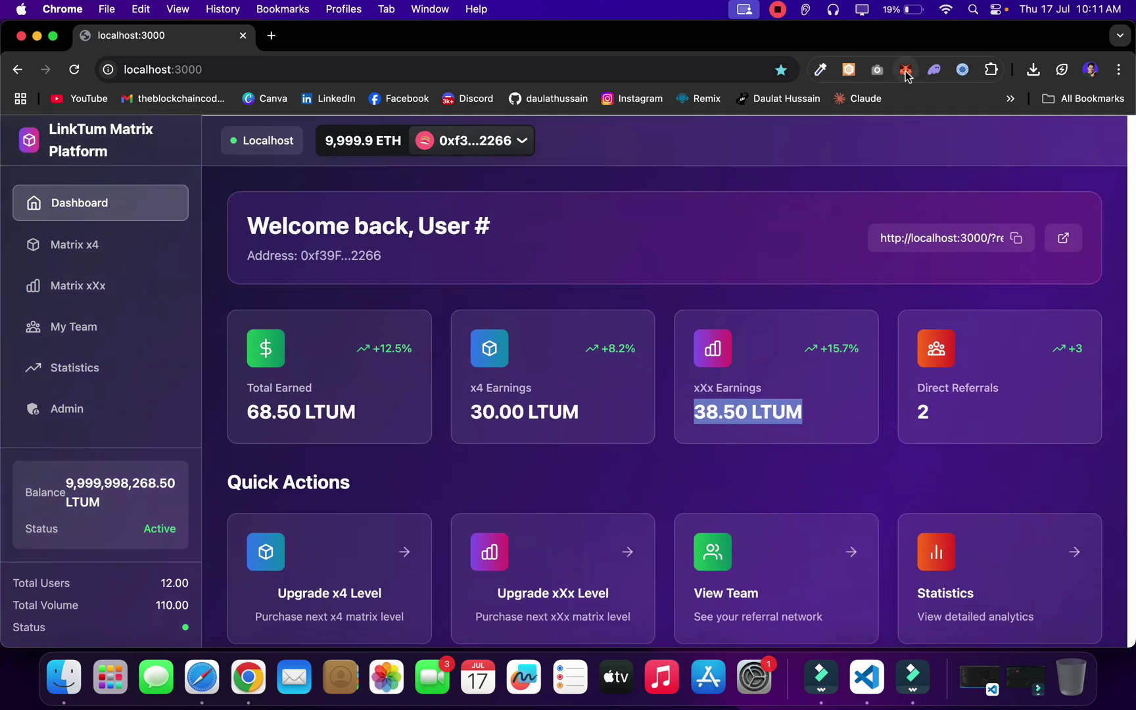
# Switch the MetaMask wallet from Account 4 back to Account 5 and close the wallet.
pyautogui.click(905, 71)
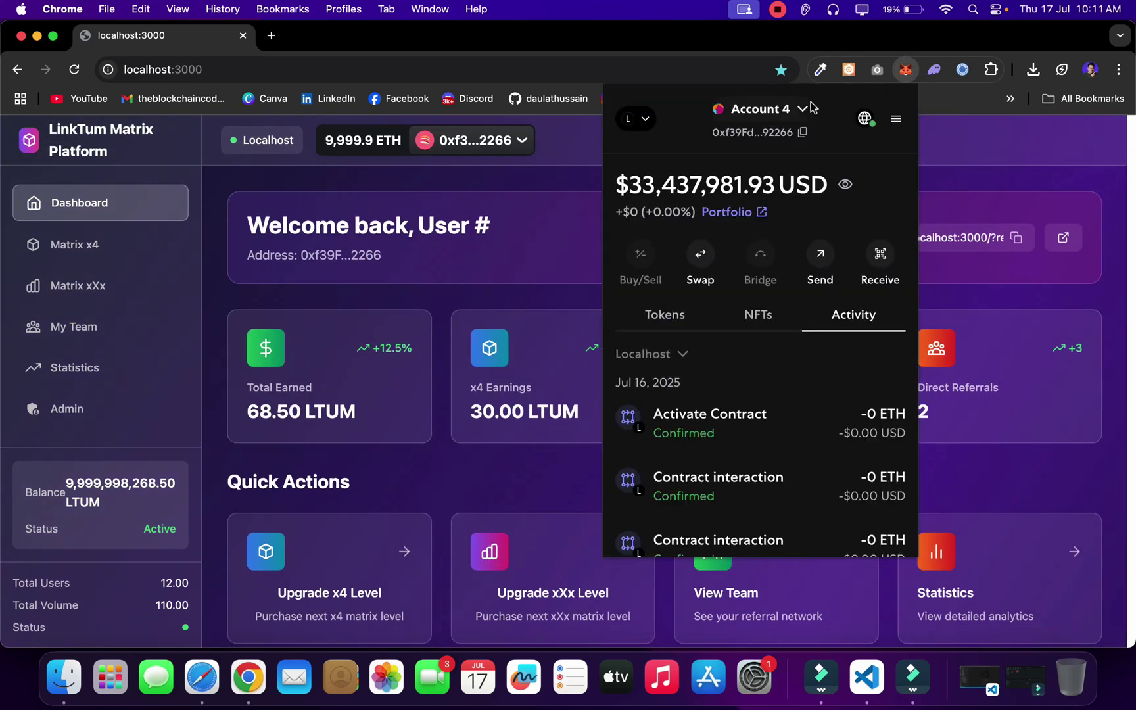
pyautogui.click(806, 111)
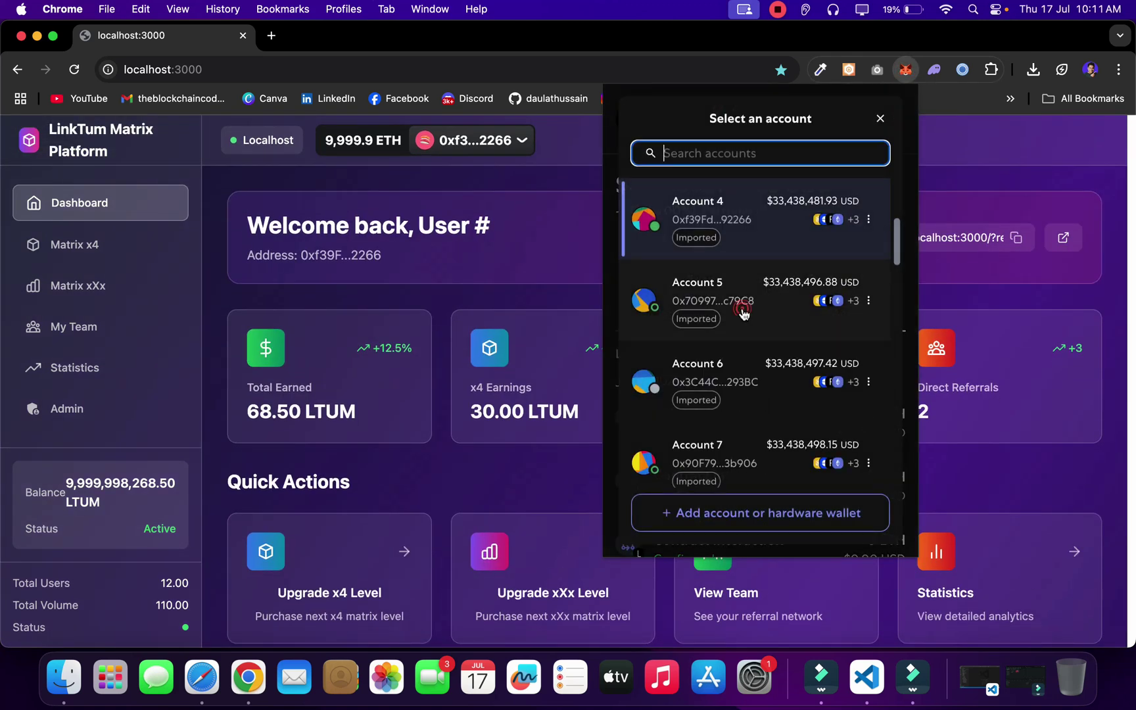
pyautogui.click(743, 313)
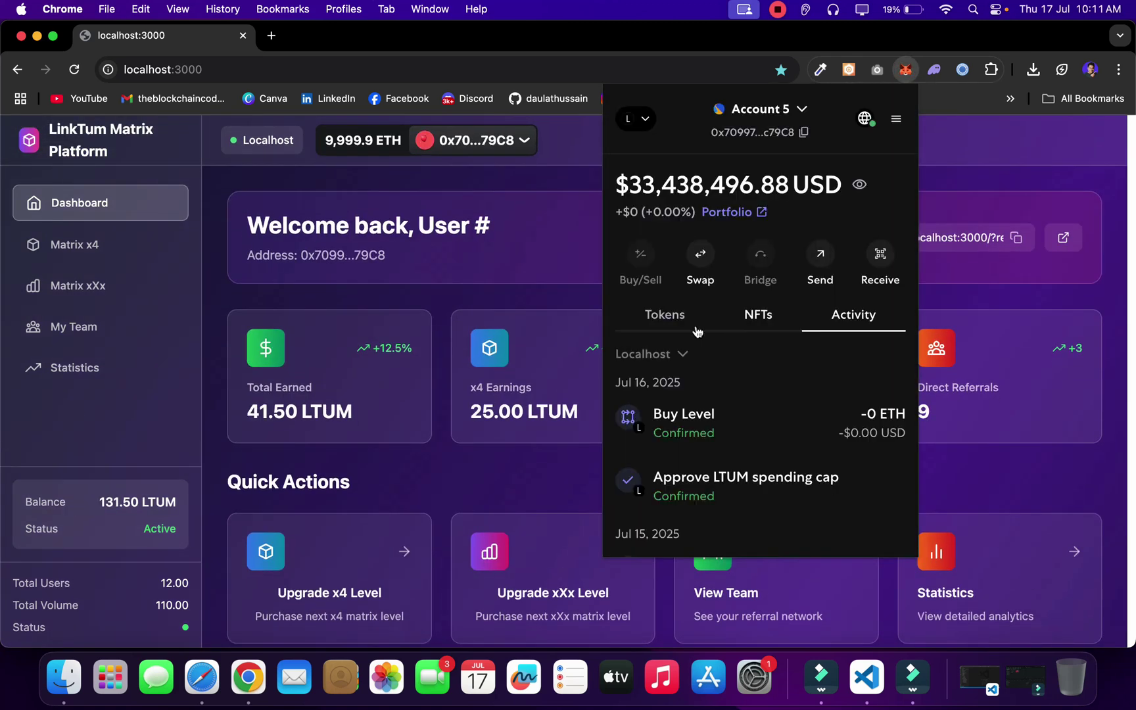
pyautogui.click(516, 255)
# View the available x4 upgrade levels and their costs for Account 5, and close the dialog without purchasing.
pyautogui.scroll(-5, 674, 295)
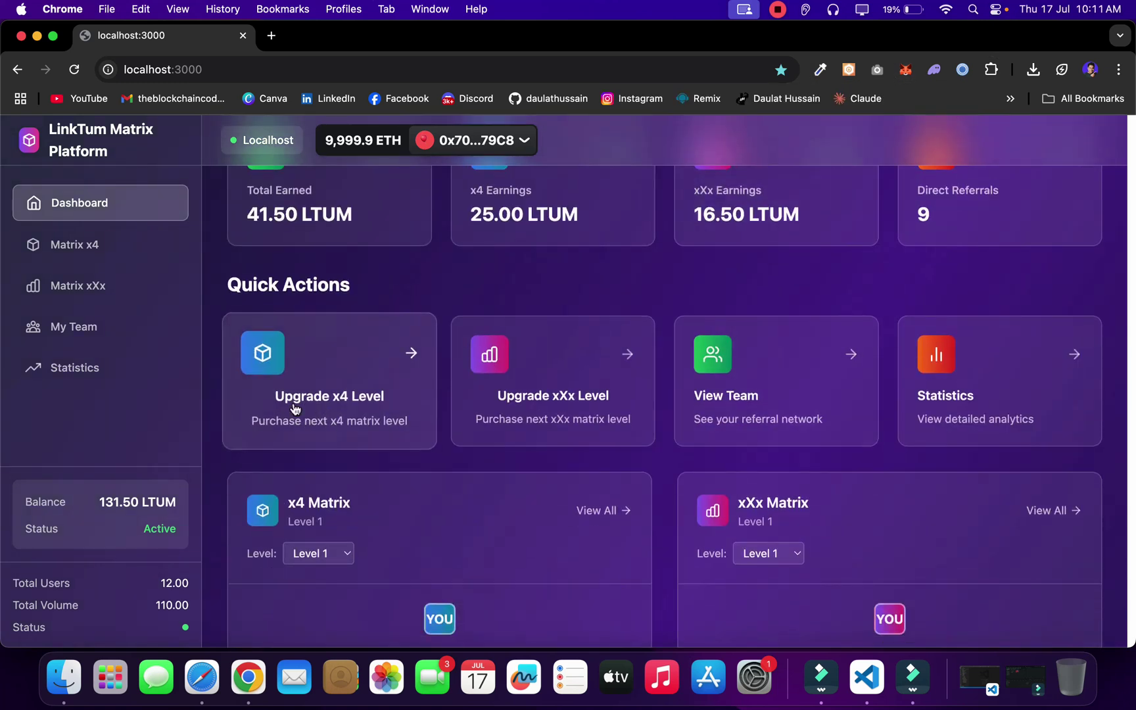
pyautogui.click(247, 373)
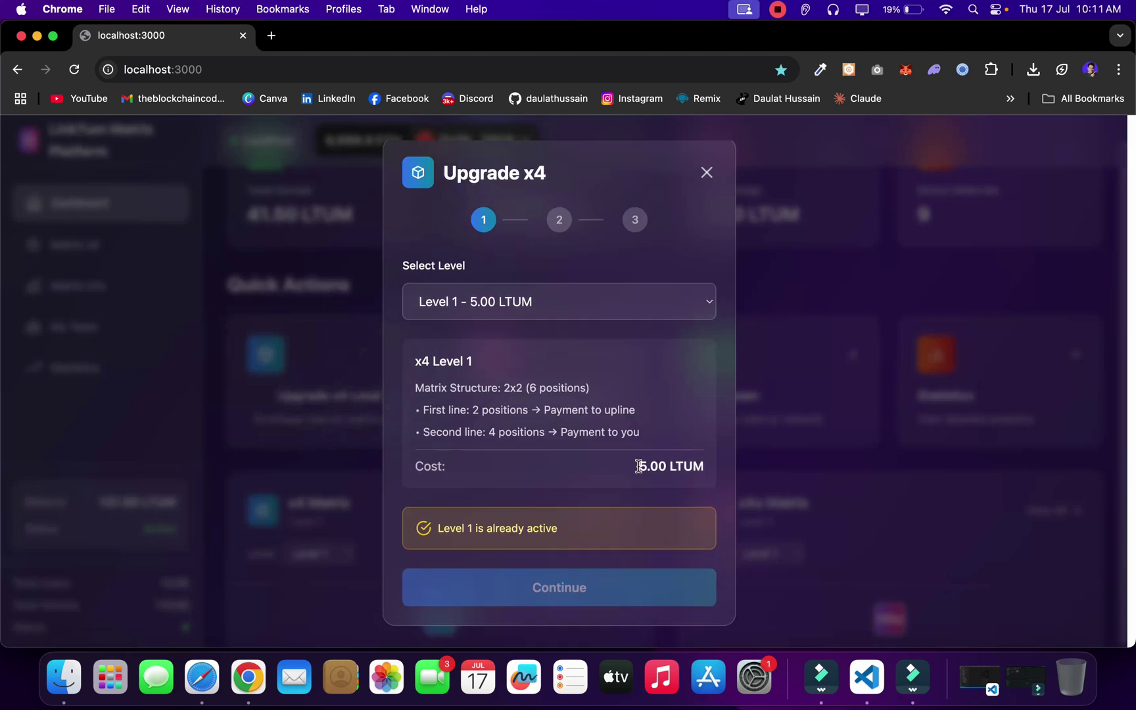
pyautogui.click(571, 306)
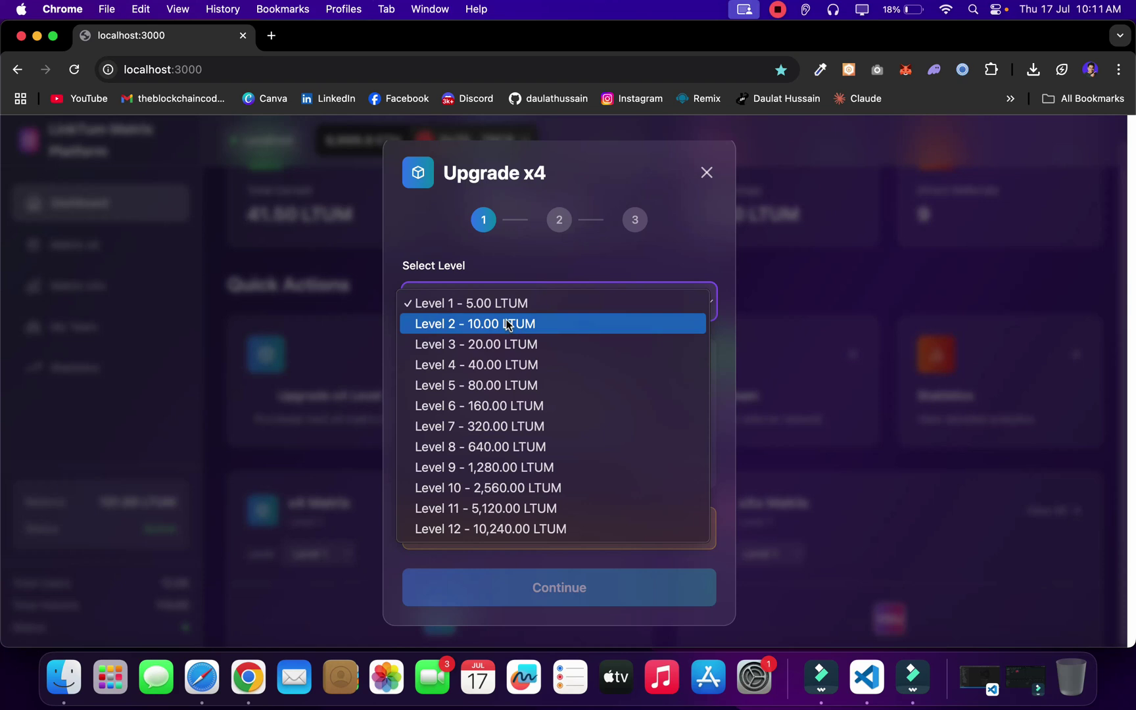
pyautogui.click(705, 173)
pyautogui.click(705, 173)
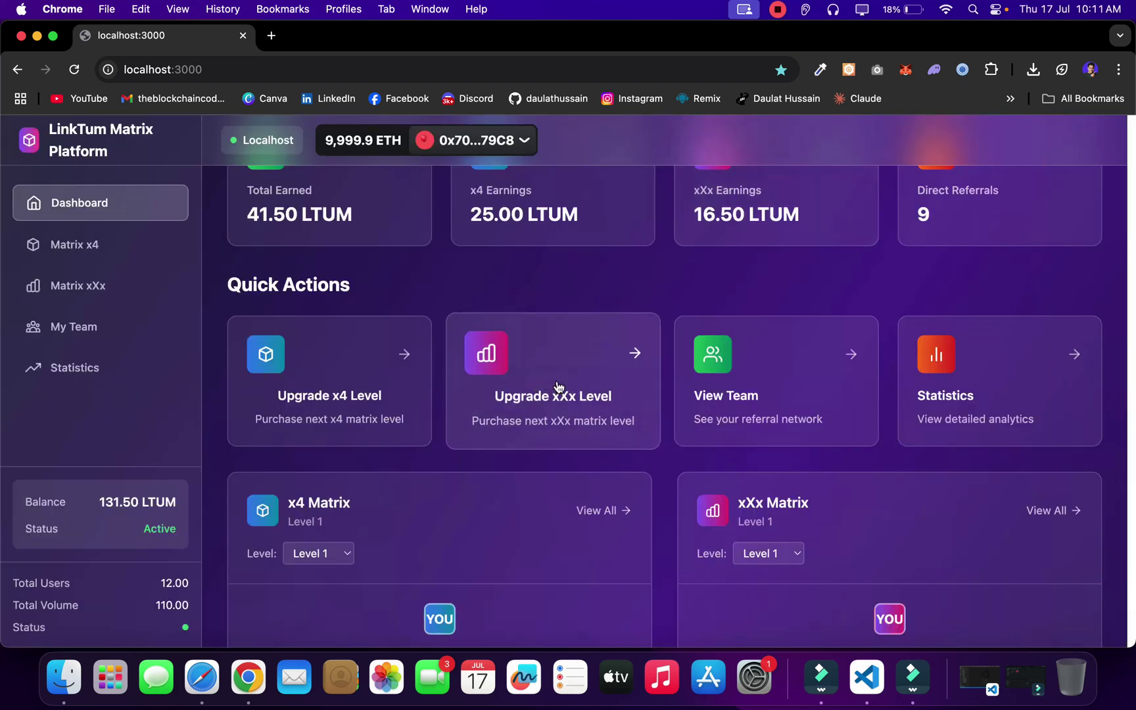
# View the available xXx upgrade levels and their costs, and close the dialog without purchasing.
pyautogui.click(541, 408)
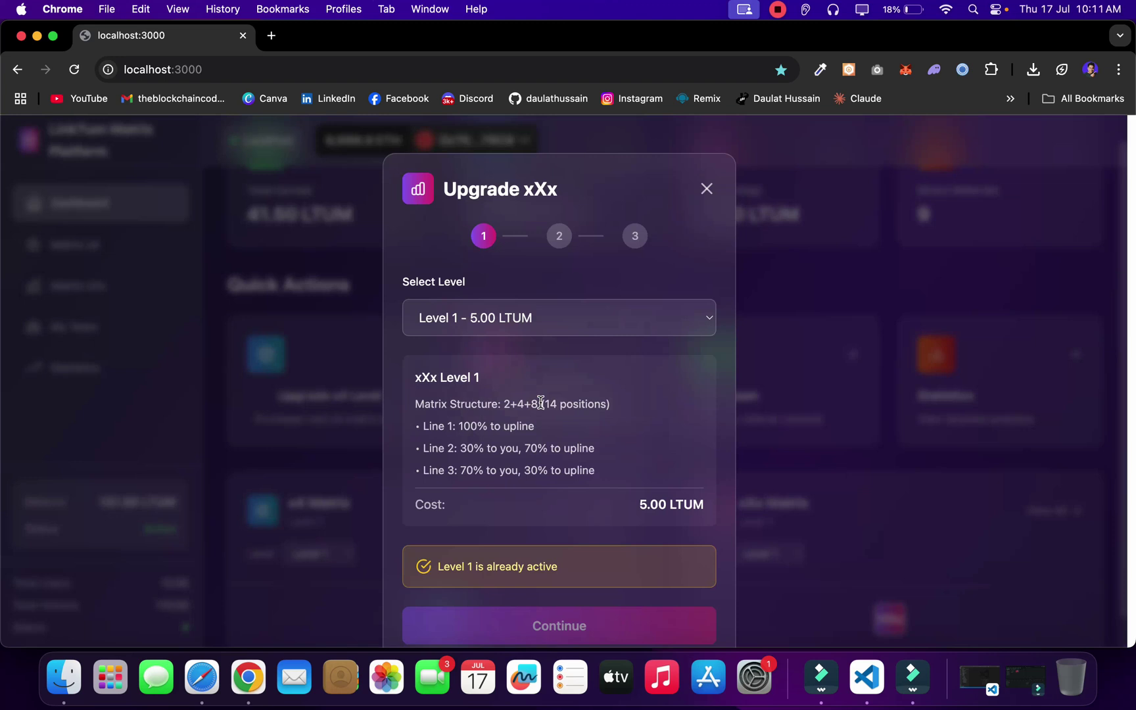
pyautogui.click(593, 326)
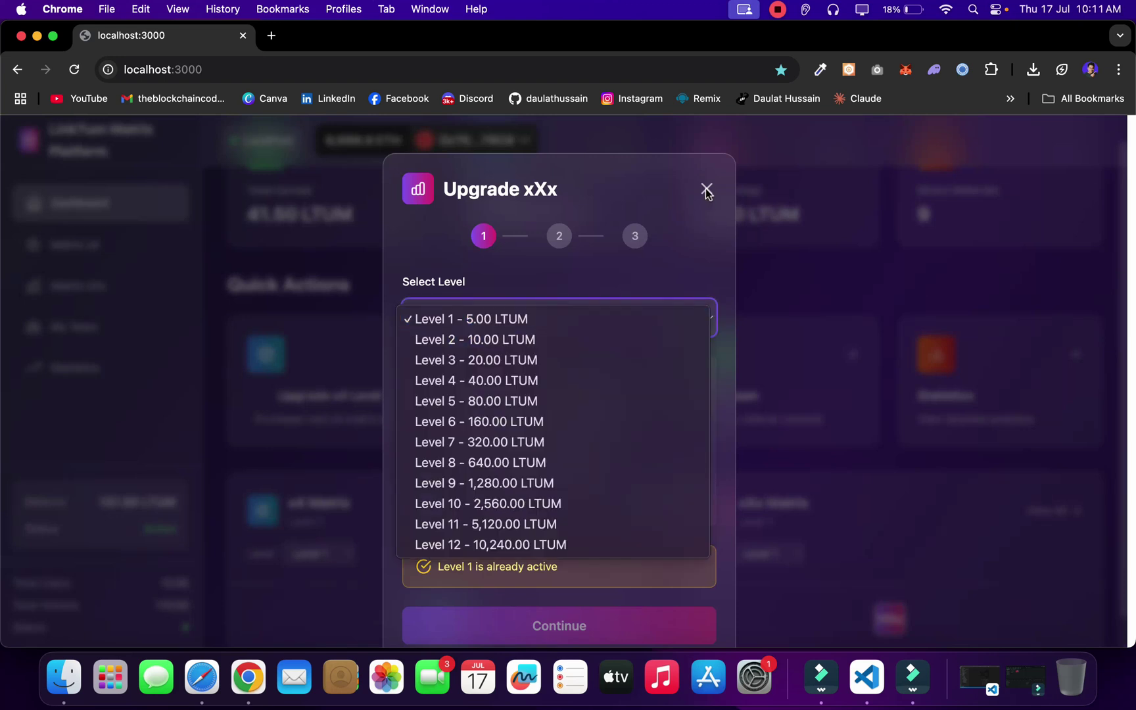
pyautogui.click(706, 192)
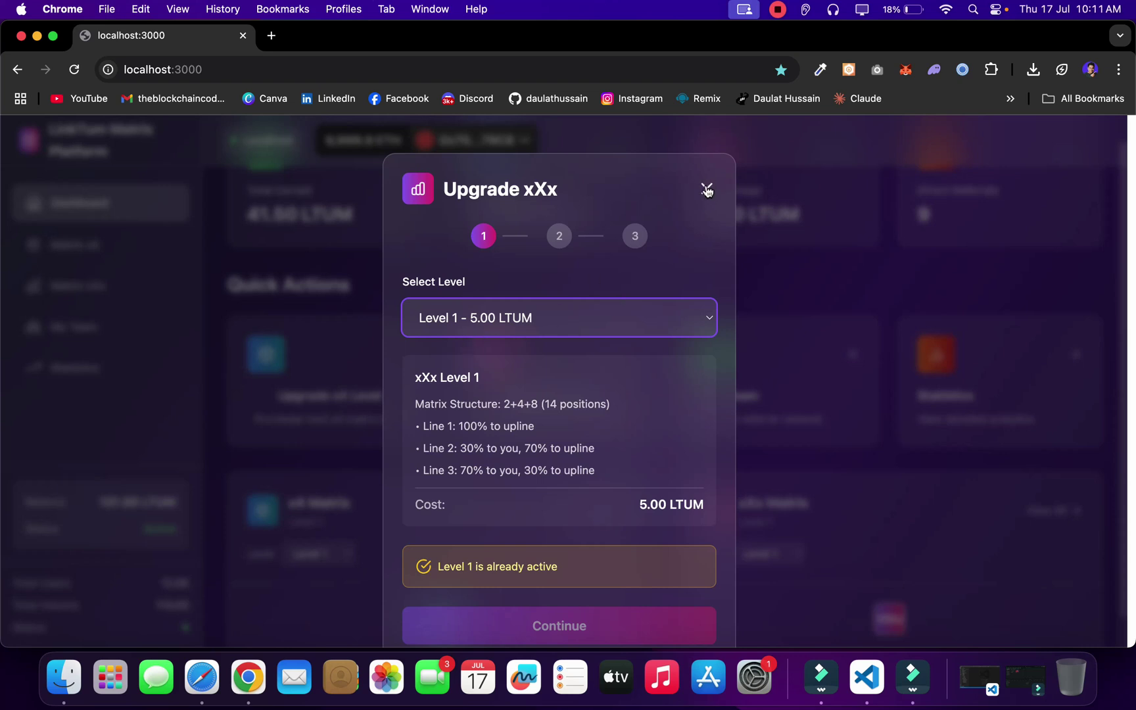
pyautogui.click(707, 190)
# Start a level upgrade from the Matrix x4 page and choose Level 2 - 10.00 LTUM.
pyautogui.click(122, 252)
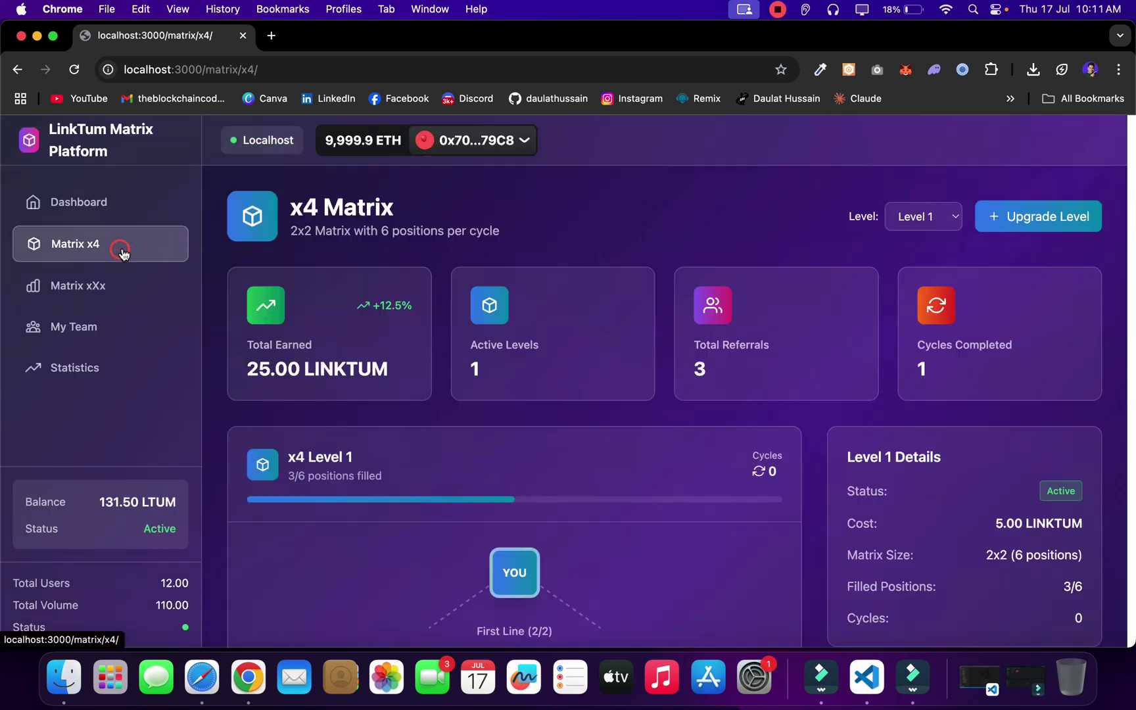
pyautogui.click(1045, 216)
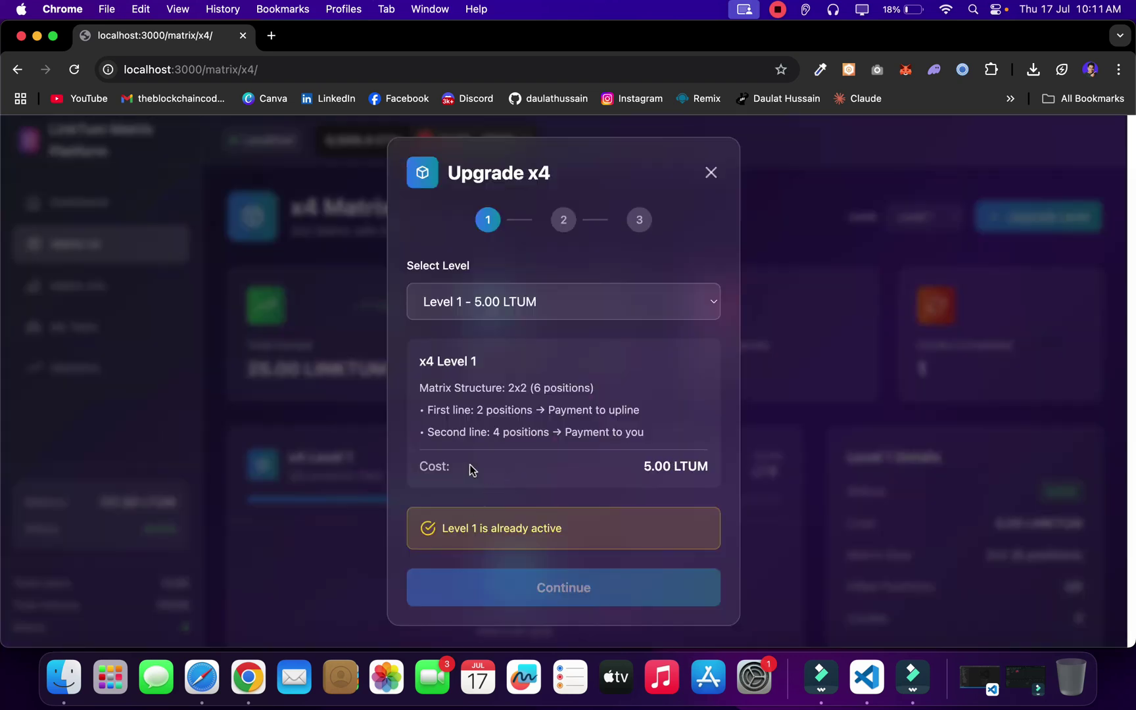
pyautogui.click(536, 307)
pyautogui.click(526, 323)
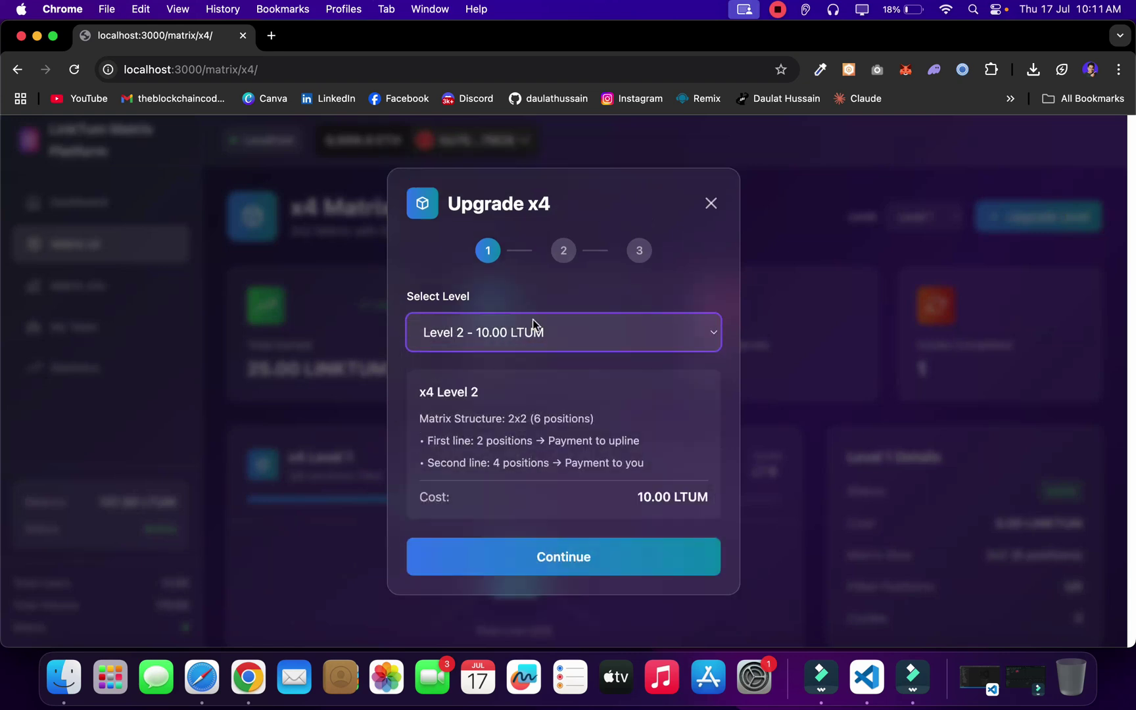
# Approve the 10.00 LTUM spending for Account 5 and purchase x4 Level 2, confirming both requests in MetaMask.
pyautogui.click(565, 557)
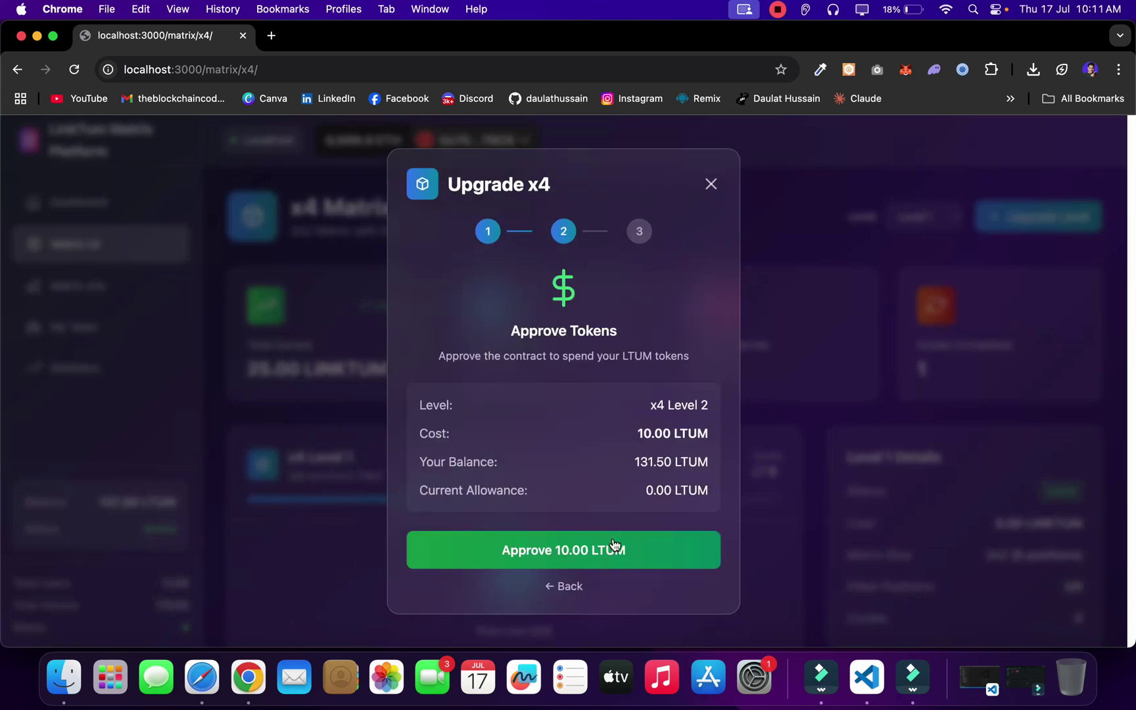
pyautogui.click(613, 551)
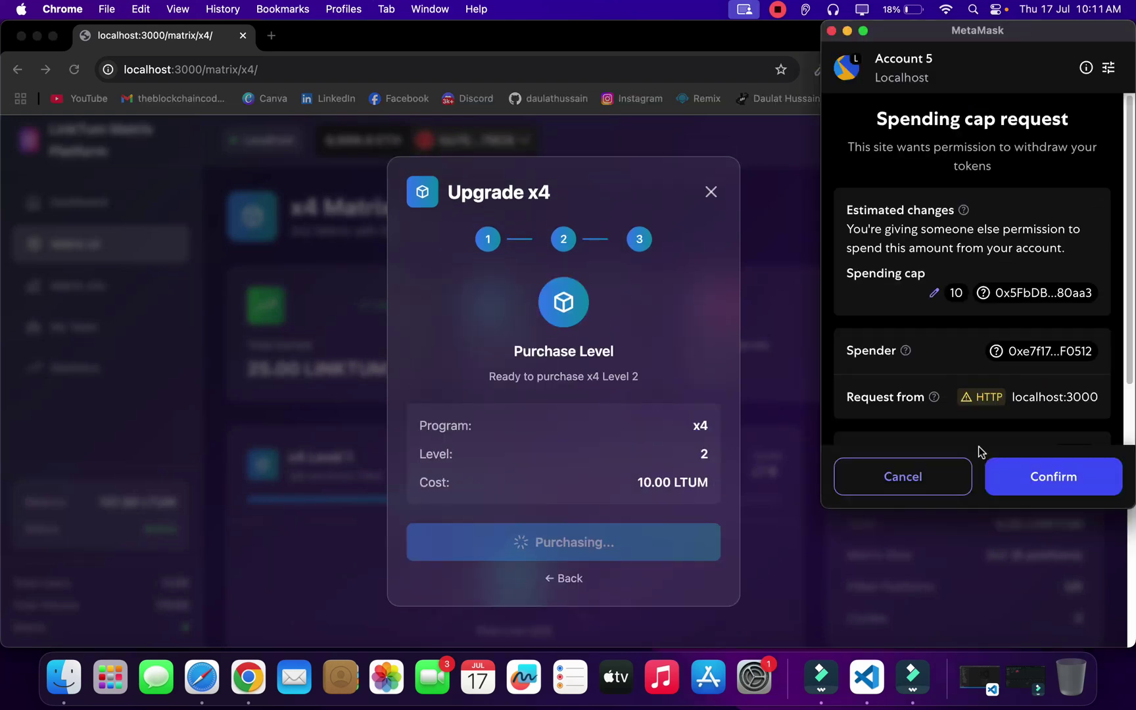
pyautogui.click(1022, 485)
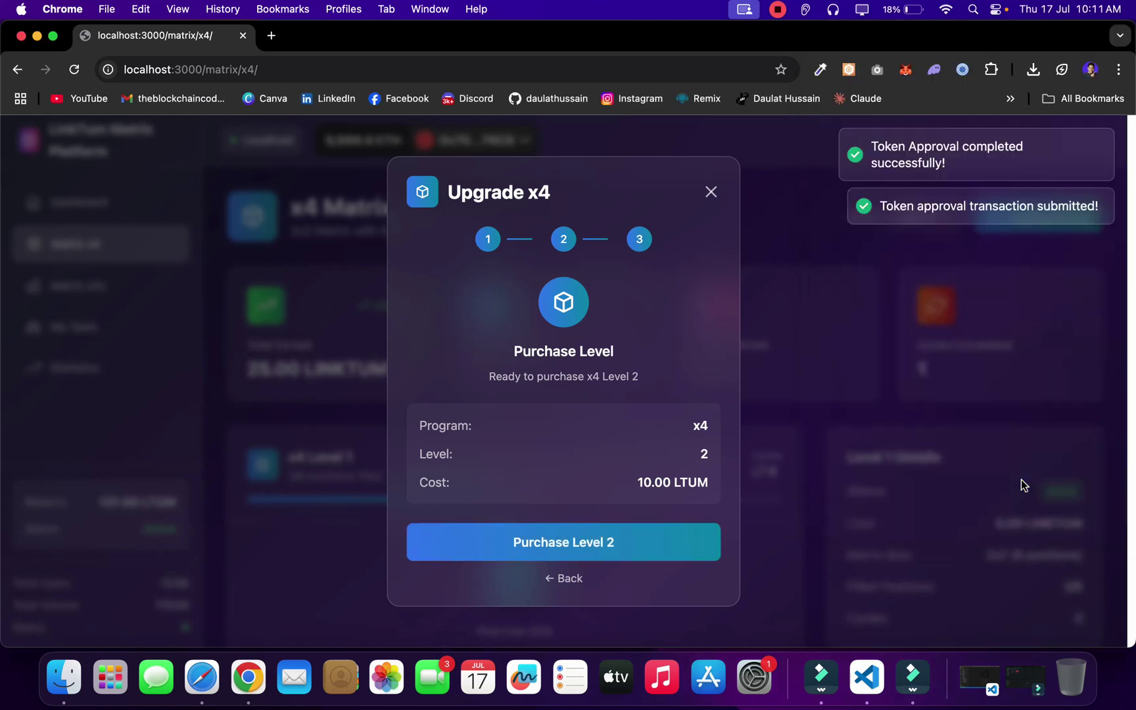
pyautogui.click(531, 541)
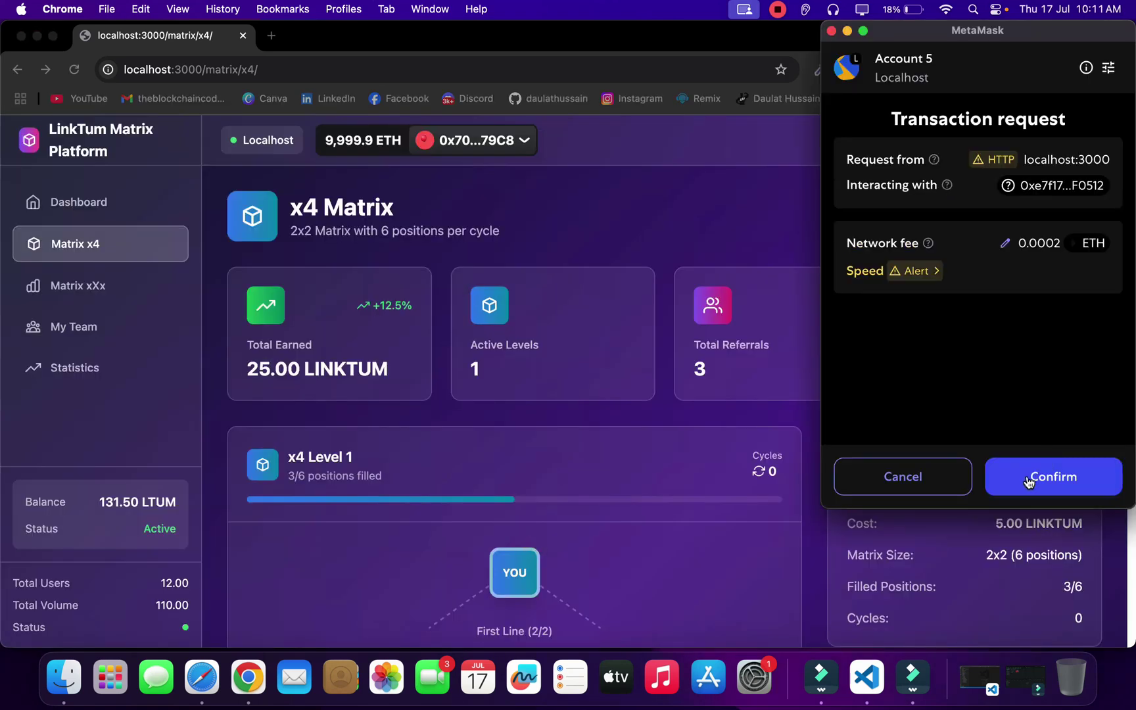
pyautogui.click(1028, 482)
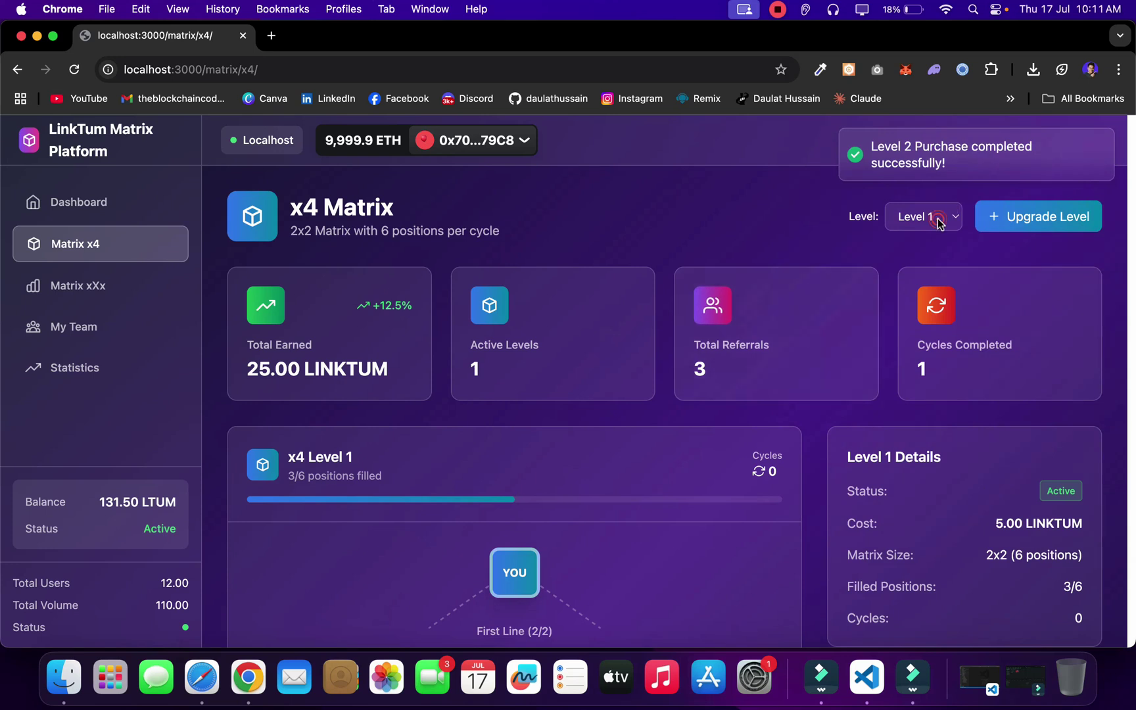
# Switch the x4 Matrix view to Level 2 and inspect its positions.
pyautogui.click(938, 223)
pyautogui.click(912, 230)
pyautogui.scroll(-3, 526, 529)
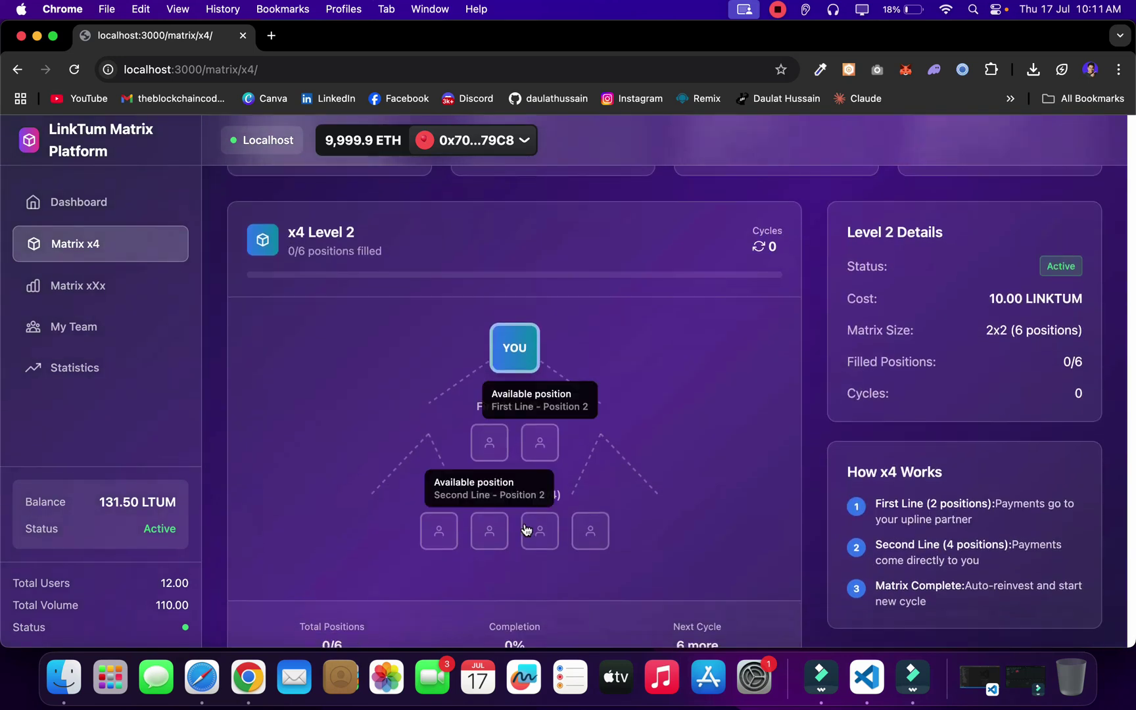
# Switch the x4 Matrix view to Level 3 and look at its details and activation dialog without purchasing.
pyautogui.scroll(4, 624, 512)
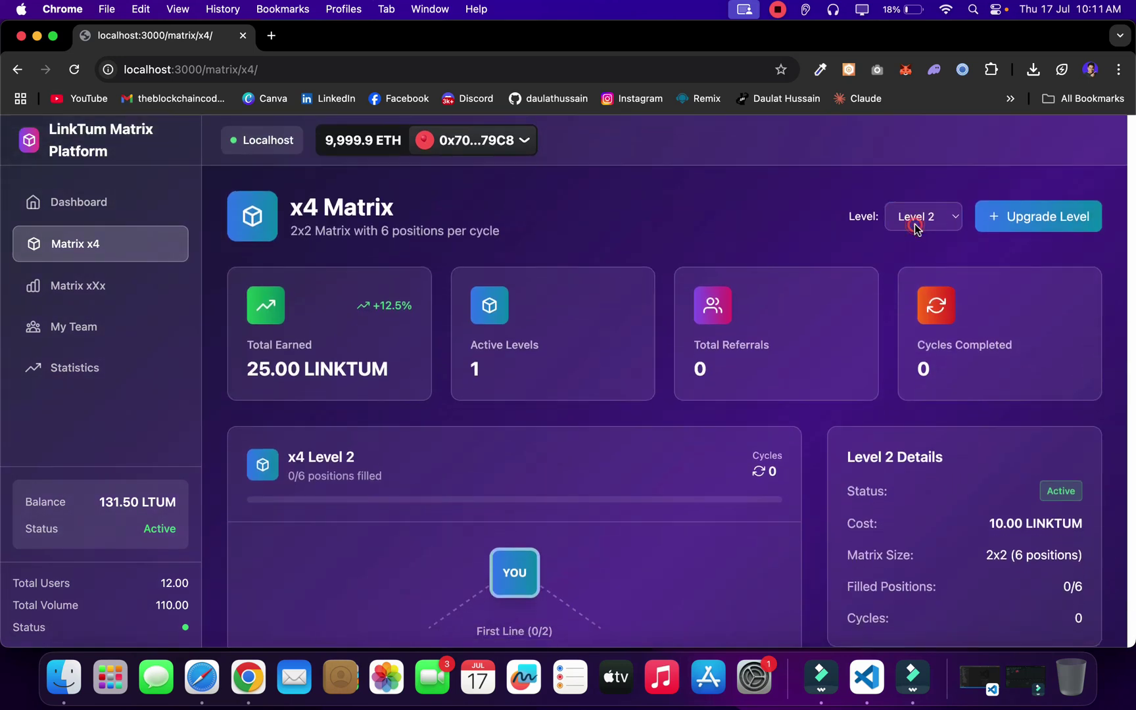
pyautogui.click(915, 227)
pyautogui.click(913, 231)
pyautogui.scroll(-3, 631, 513)
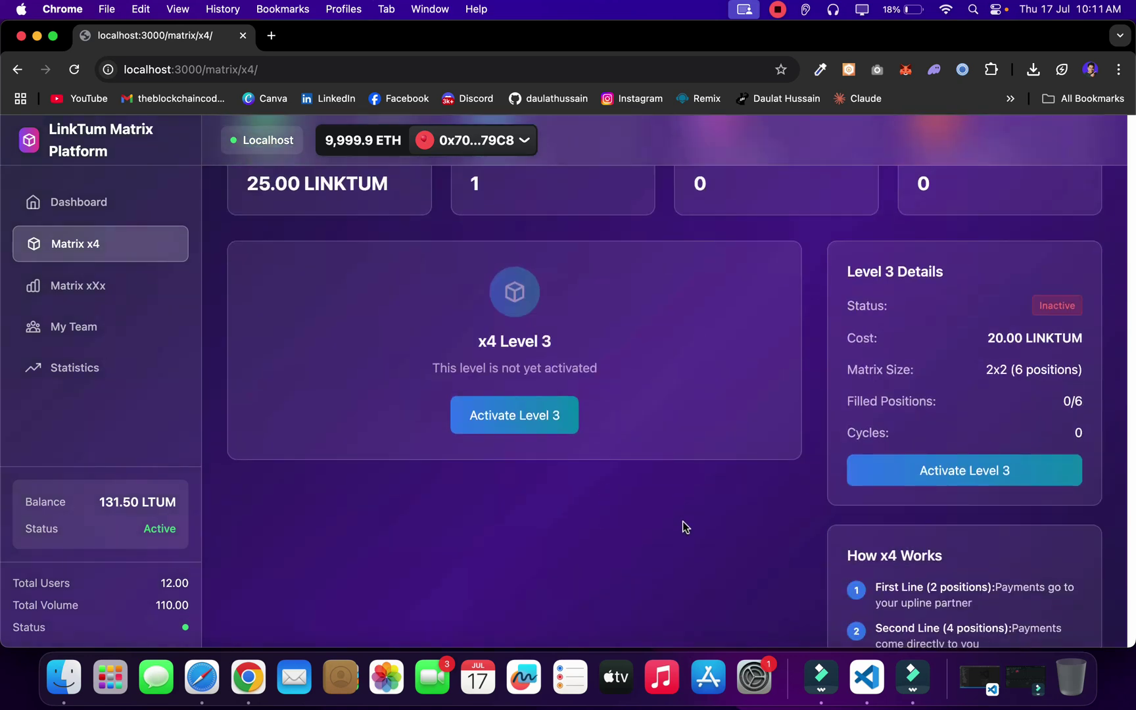
pyautogui.click(993, 470)
pyautogui.click(711, 172)
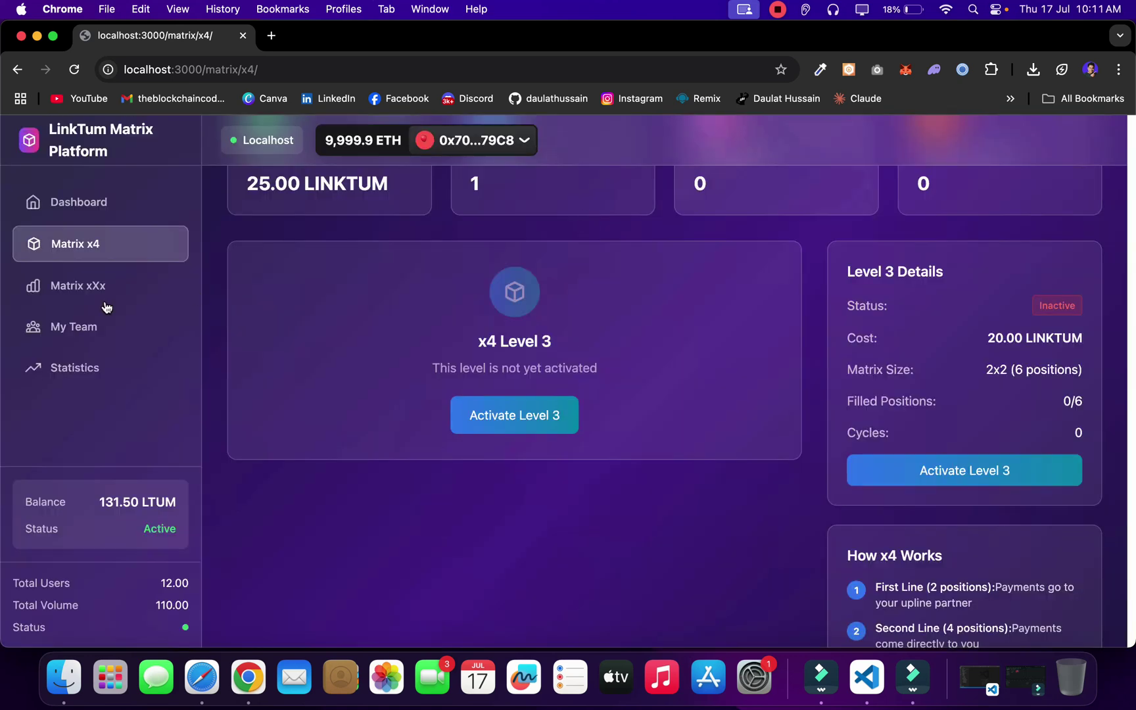
# Return to the Dashboard and view the x4 level upgrade dialog, closing it without purchasing.
pyautogui.scroll(2, 115, 262)
pyautogui.click(125, 209)
pyautogui.click(359, 559)
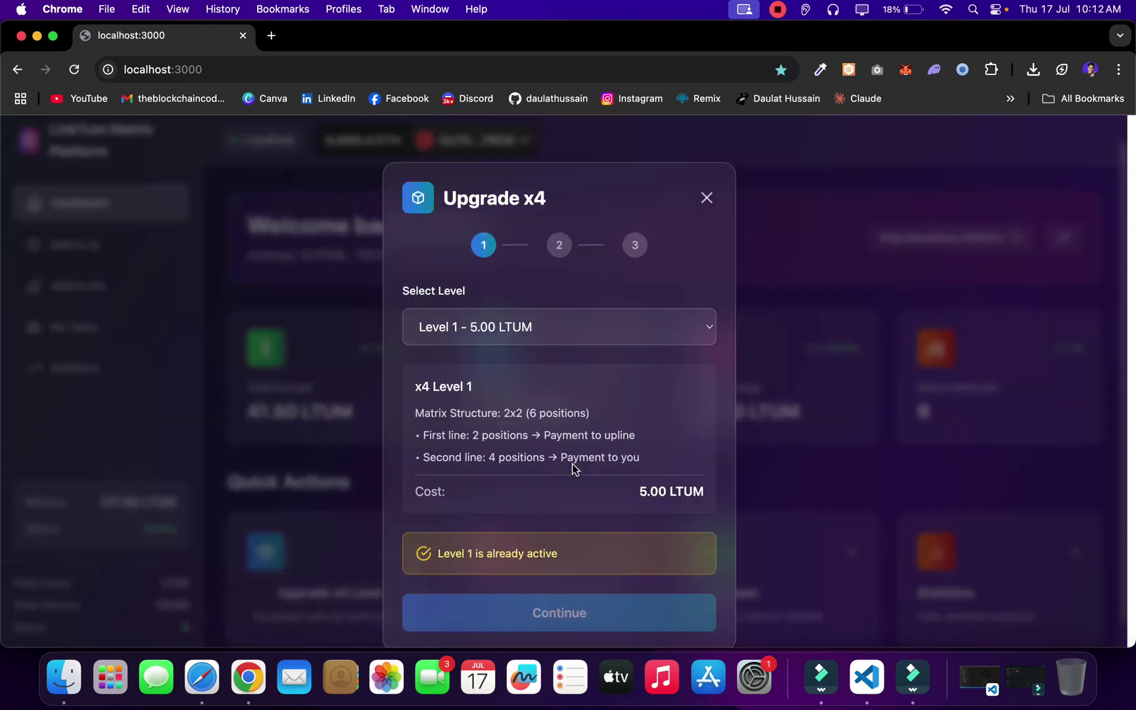
pyautogui.click(706, 197)
# Start an xXx level upgrade from the Dashboard and proceed with Level 2 - 10.00 LTUM.
pyautogui.scroll(-3, 473, 513)
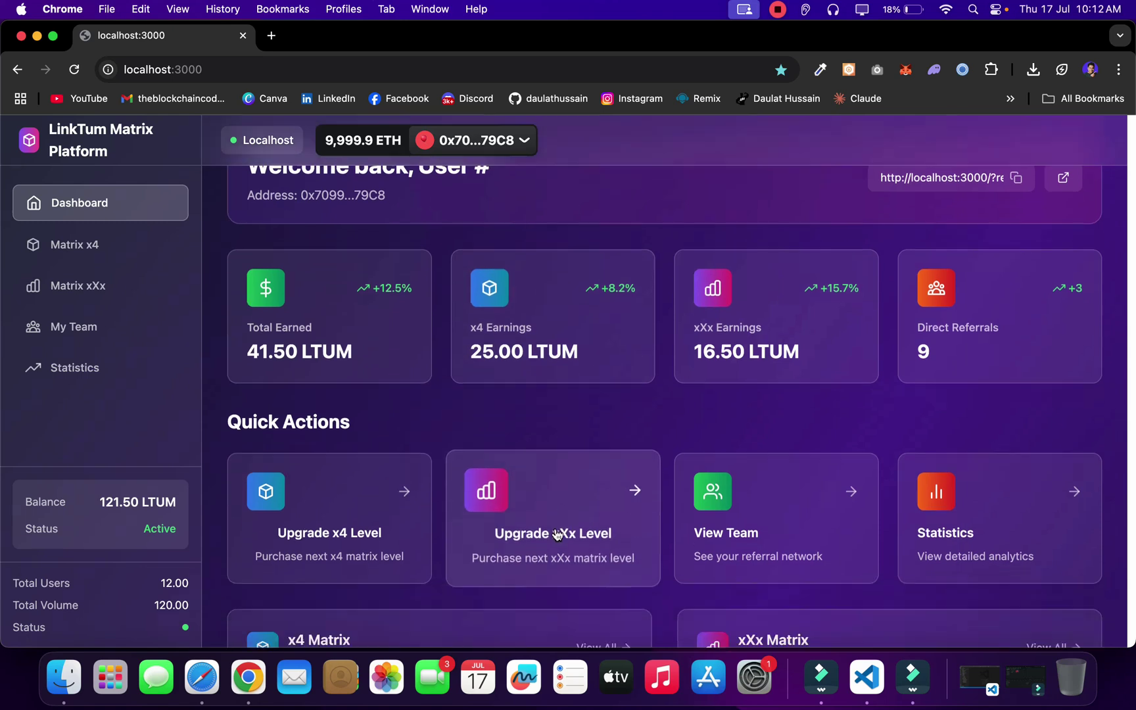
pyautogui.click(555, 518)
pyautogui.click(581, 324)
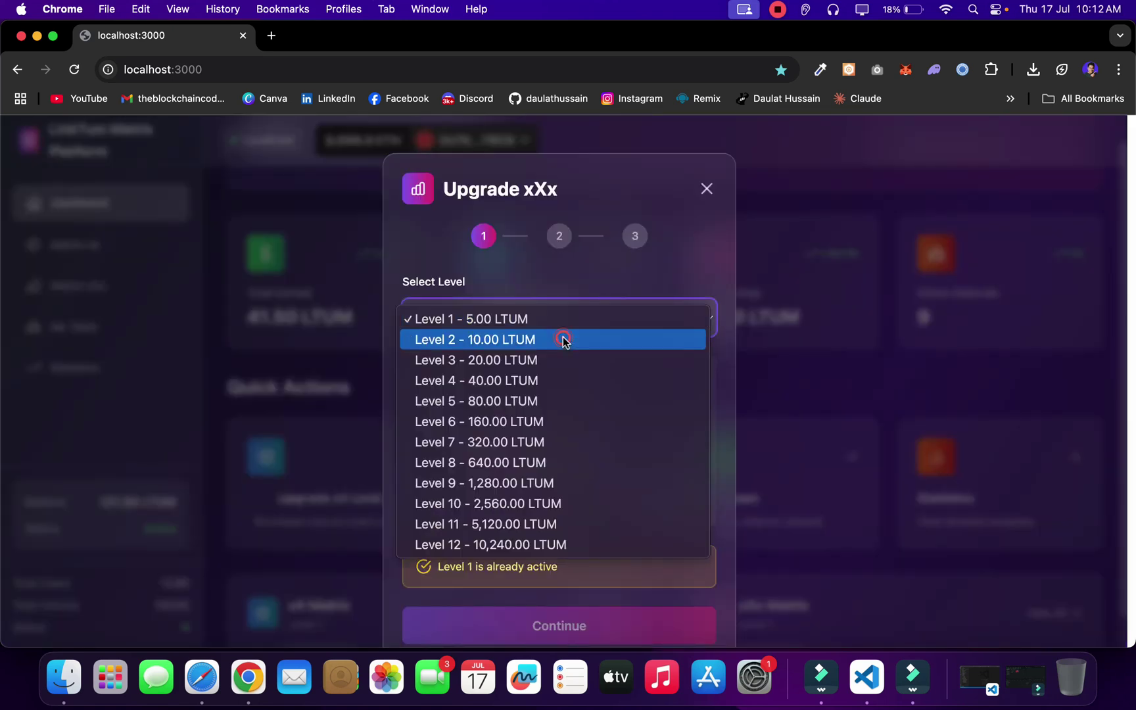
pyautogui.click(563, 338)
pyautogui.click(564, 587)
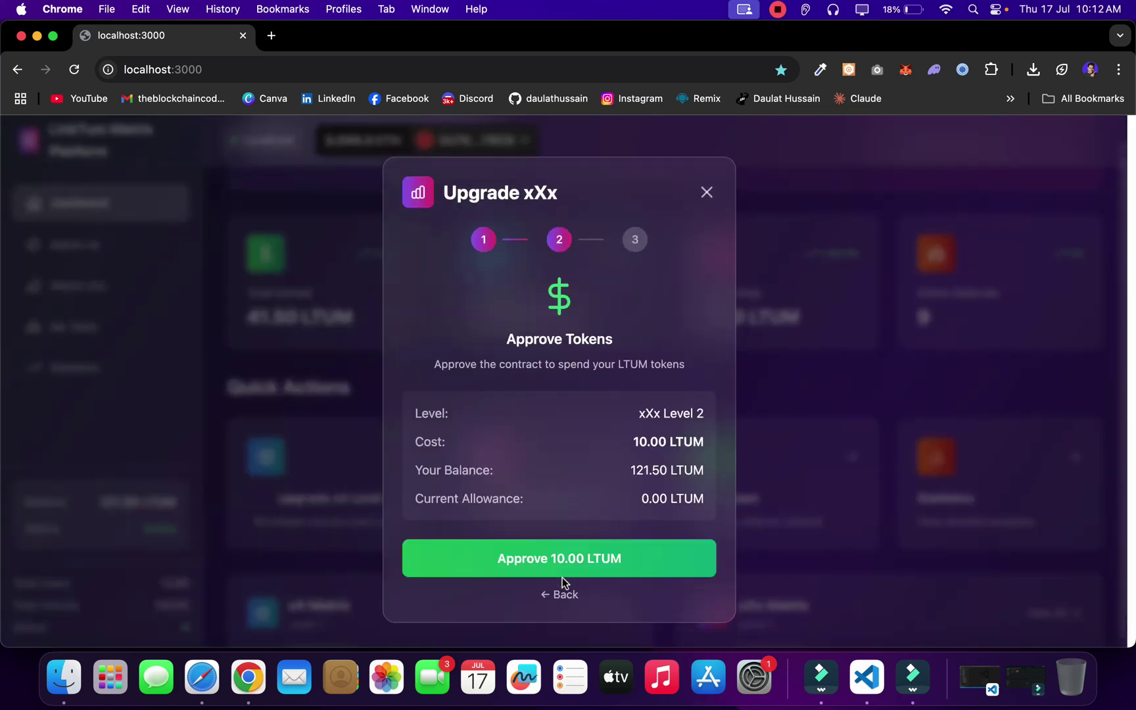
# Approve the 10.00 LTUM spending for Account 5 and purchase xXx Level 2, confirming both requests in MetaMask.
pyautogui.click(605, 565)
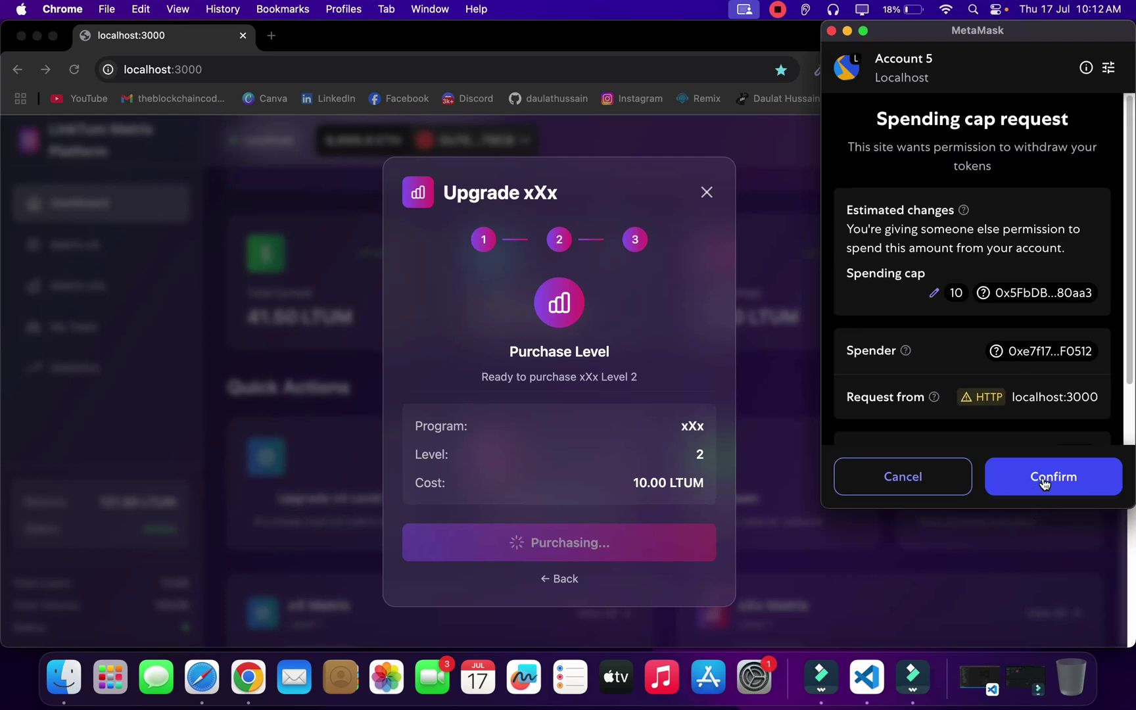
pyautogui.click(1050, 477)
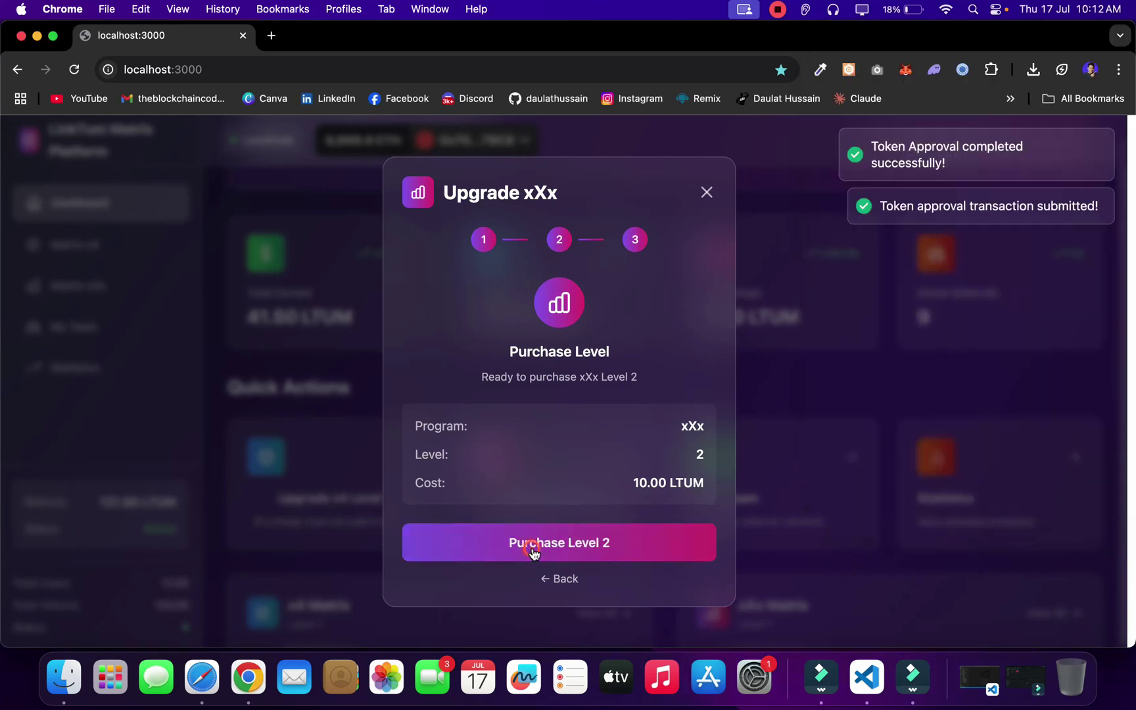
pyautogui.click(570, 549)
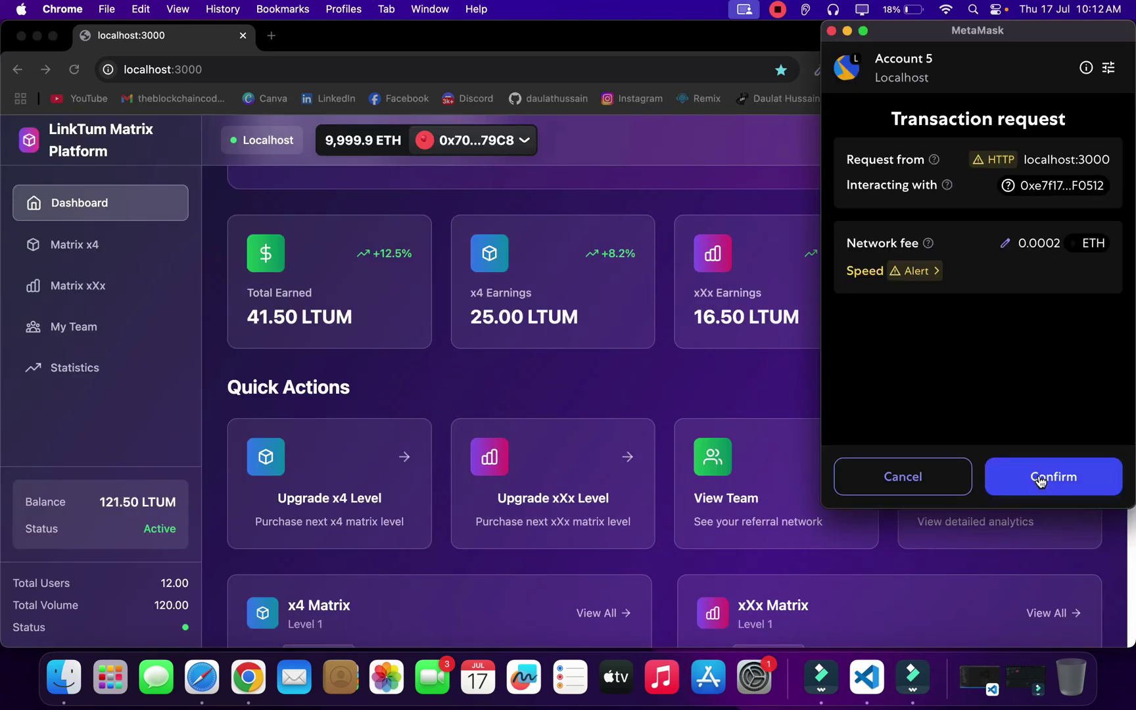
pyautogui.click(1040, 479)
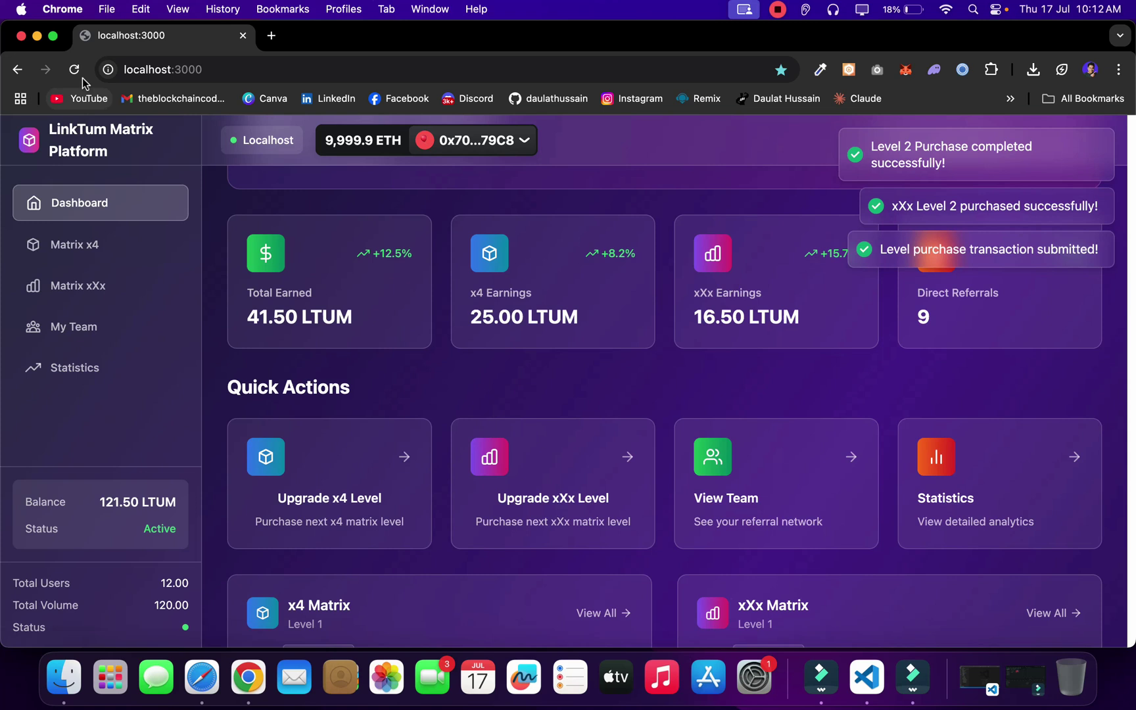
# Open the xXx Matrix page and examine Level 2 and Level 3, including the explanation of how xXx works.
pyautogui.scroll(3, 996, 380)
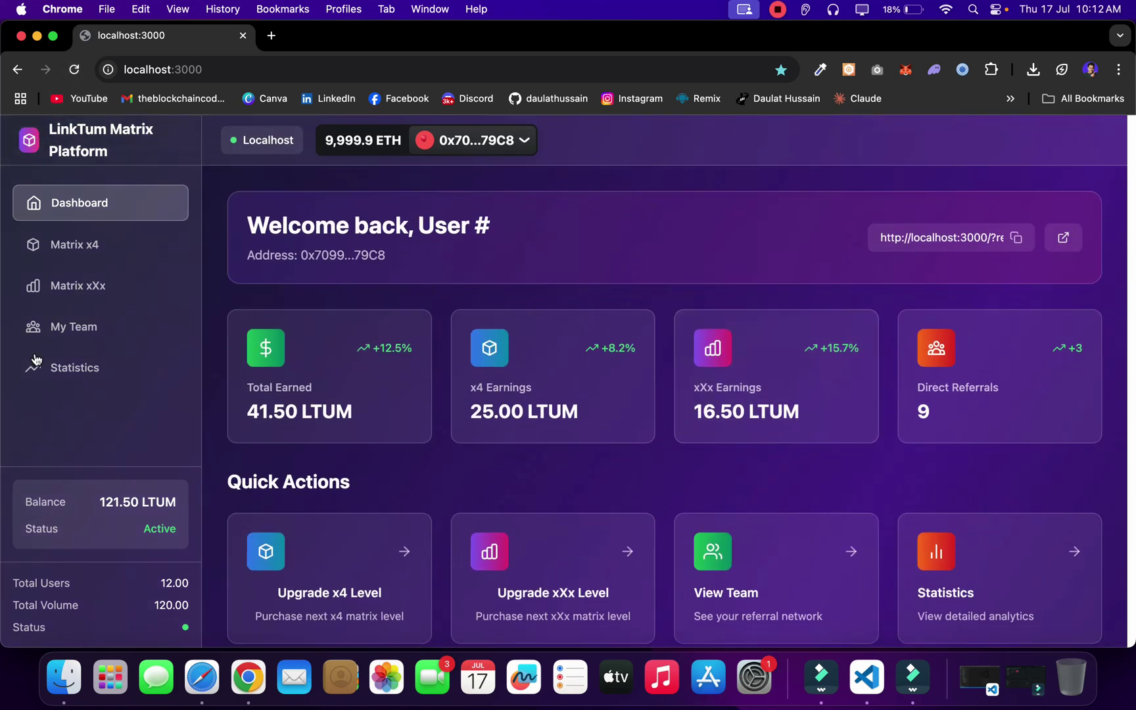
pyautogui.click(73, 284)
pyautogui.click(936, 217)
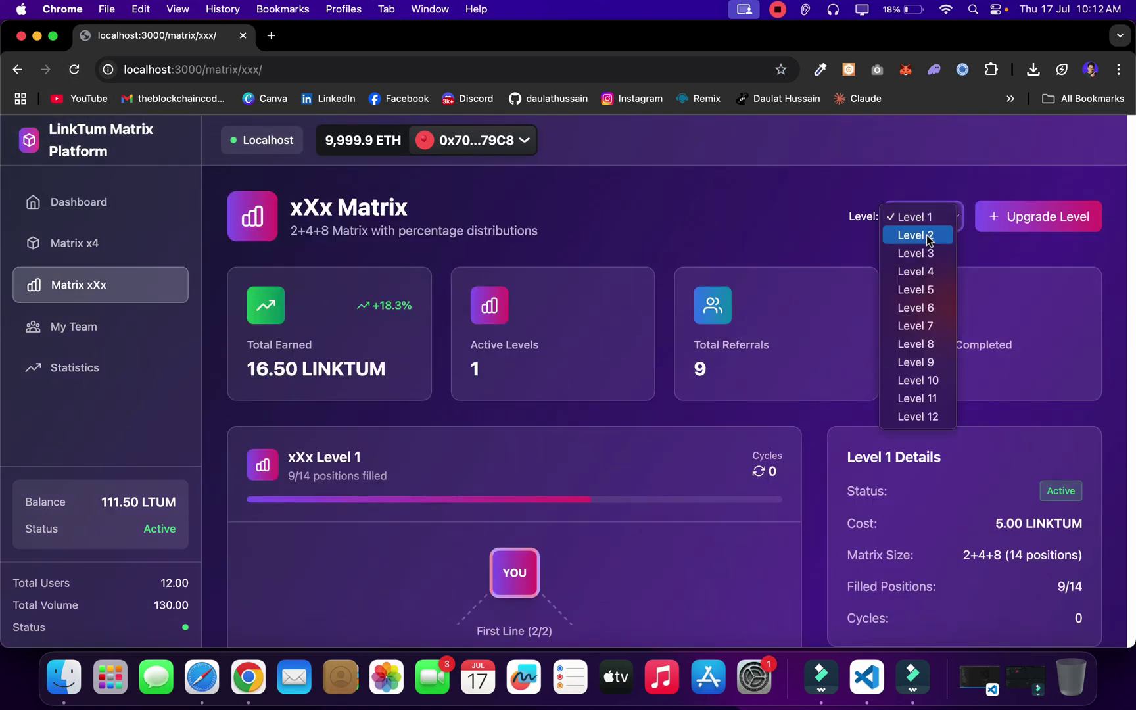
pyautogui.click(929, 235)
pyautogui.click(915, 230)
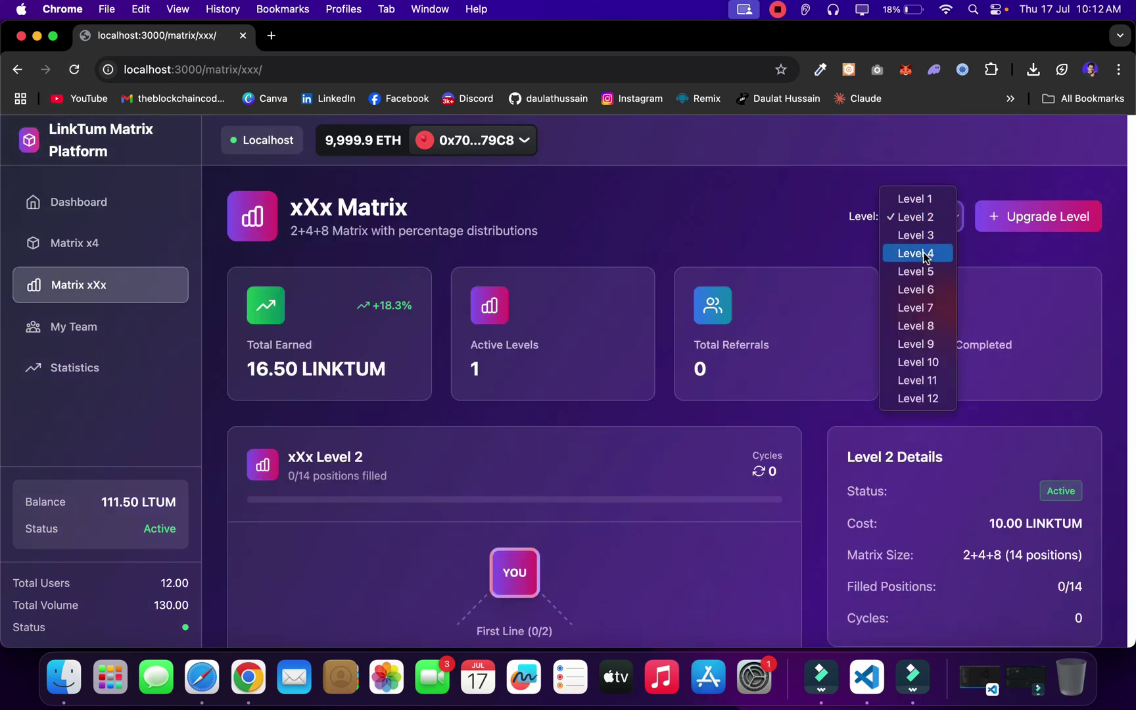
pyautogui.click(924, 238)
pyautogui.scroll(-10, 804, 470)
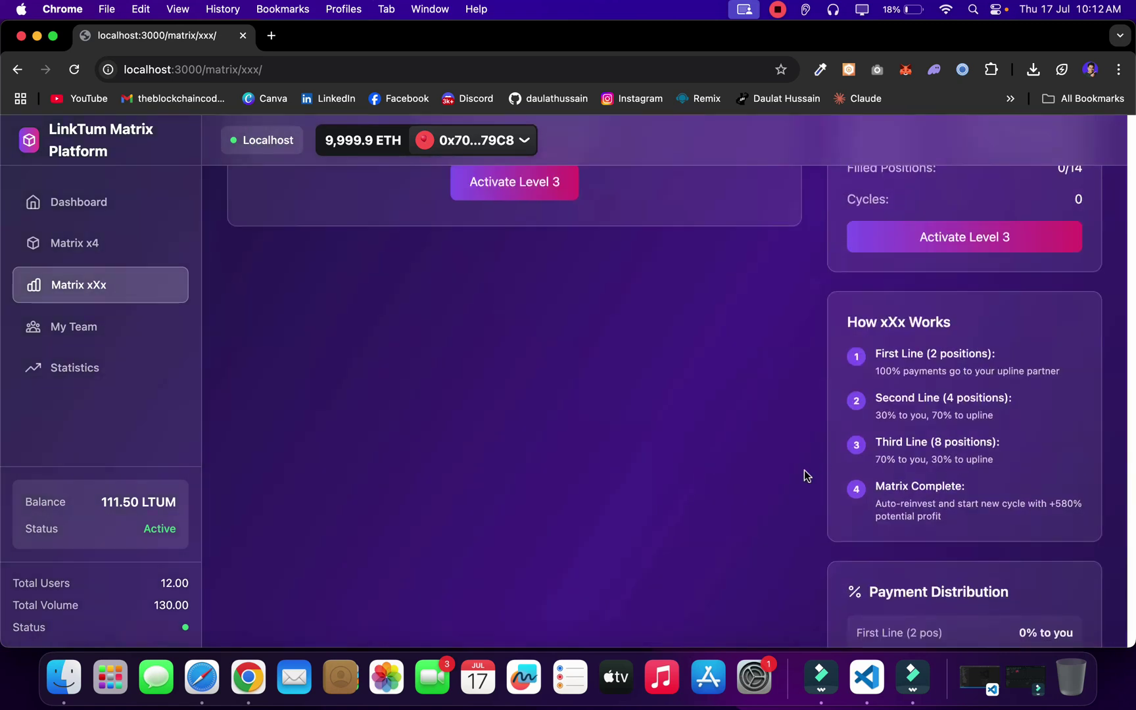
pyautogui.scroll(10, 753, 497)
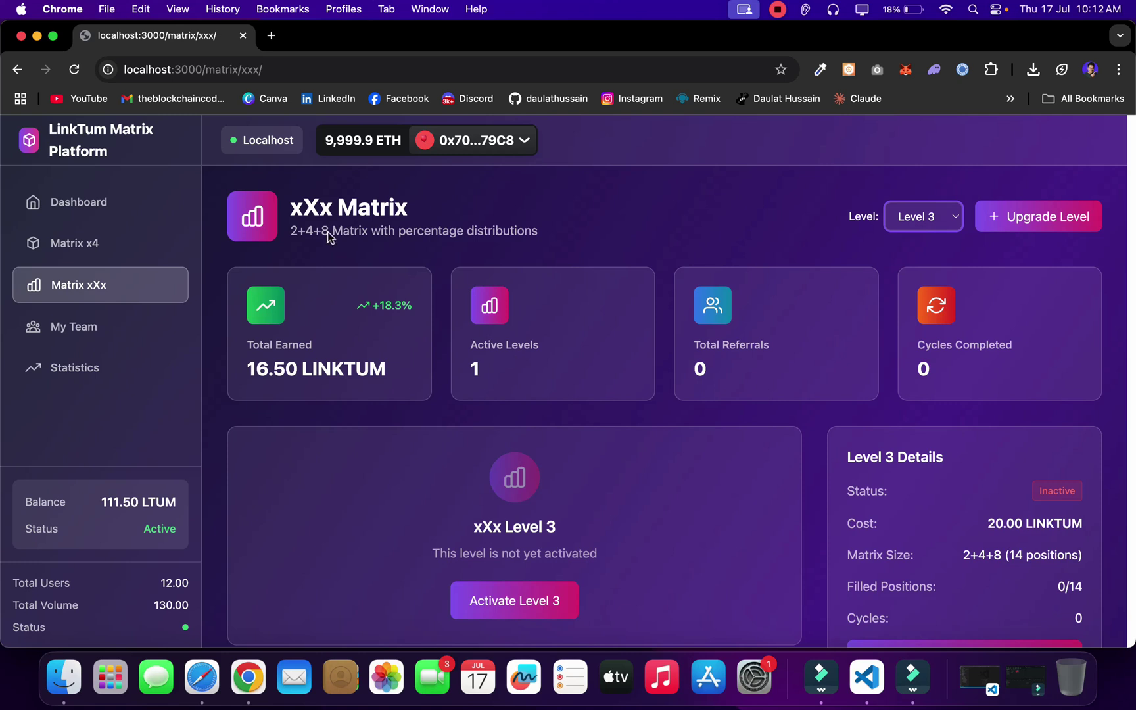
# Check the remaining LTUM balance on the Dashboard and switch the MetaMask wallet to Account 4.
pyautogui.click(115, 211)
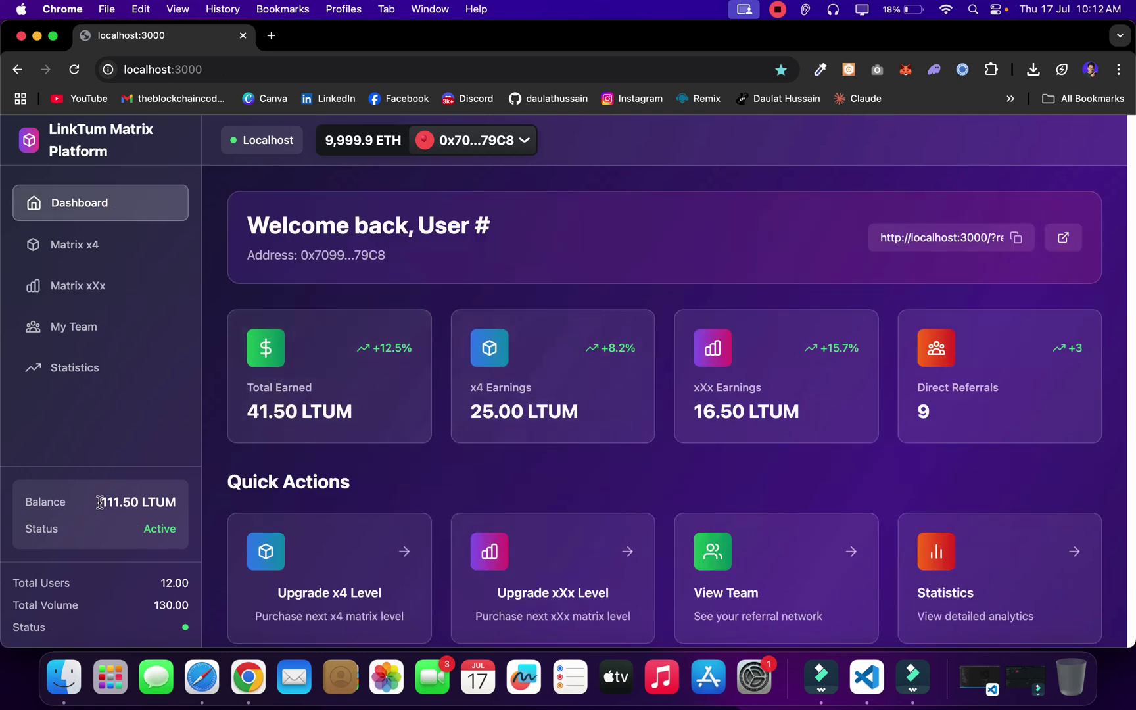
pyautogui.moveTo(100, 502); pyautogui.dragTo(117, 504)
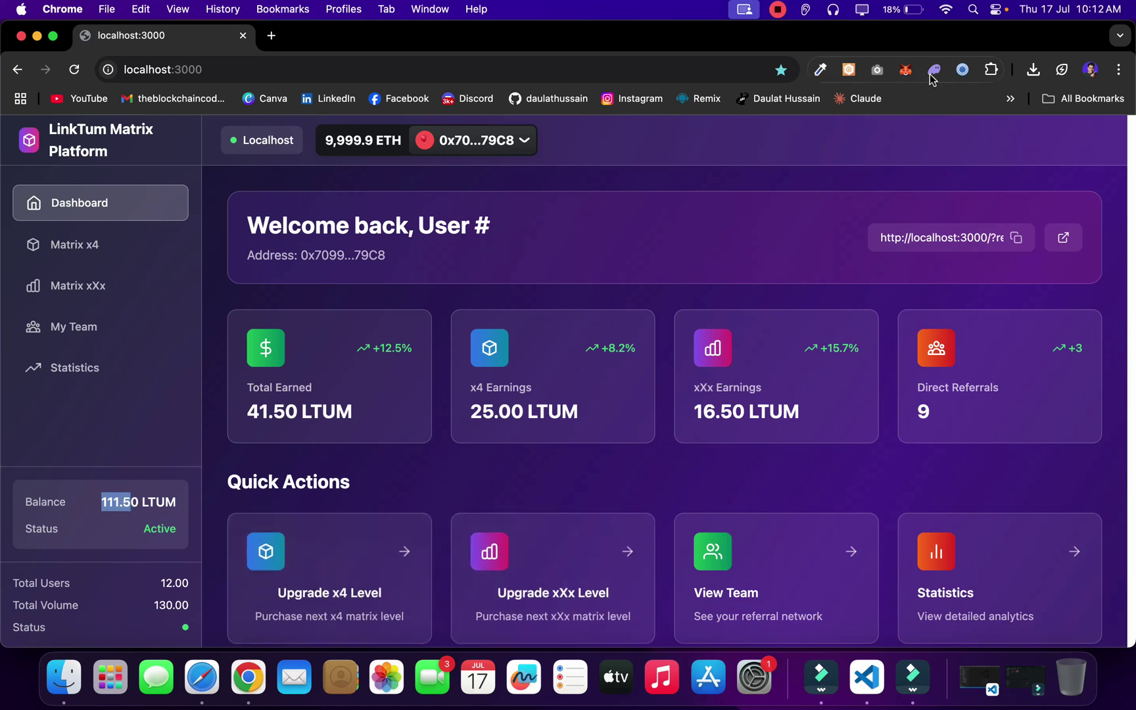
pyautogui.click(905, 69)
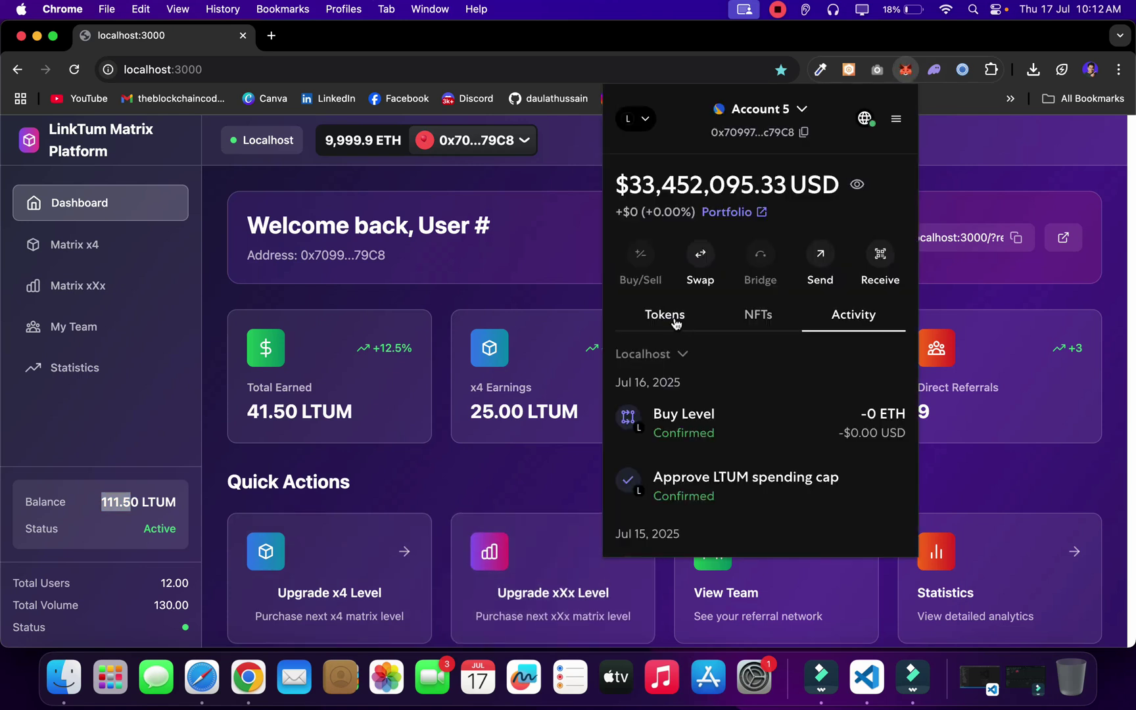
pyautogui.click(801, 109)
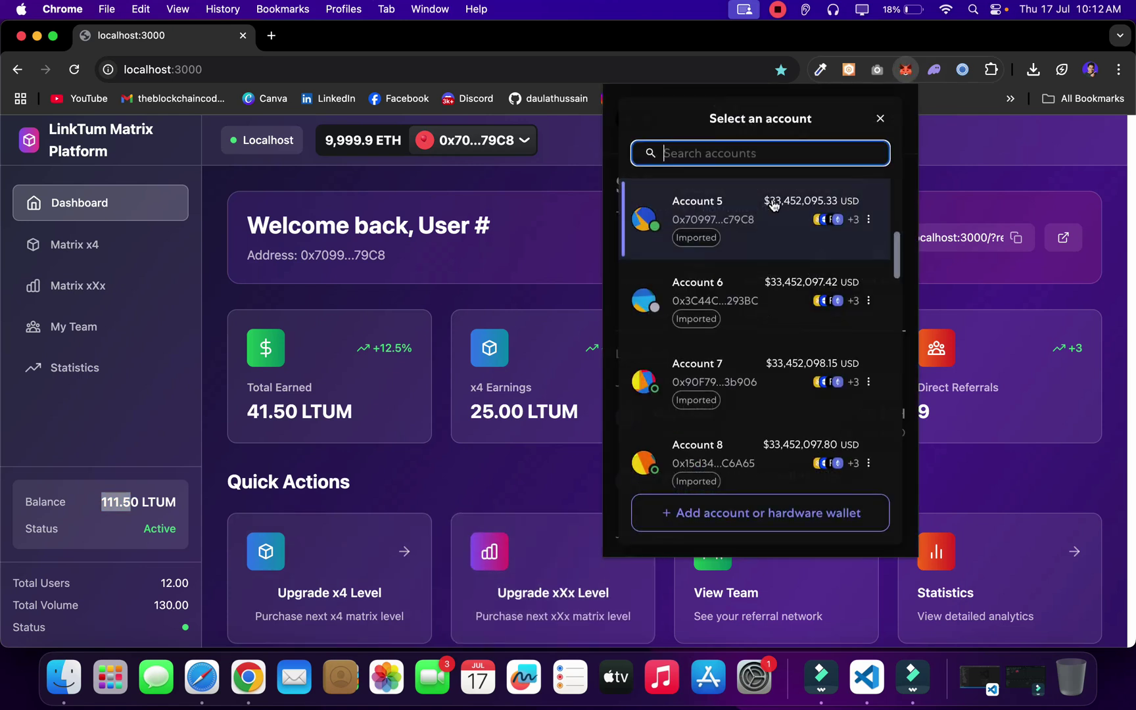
pyautogui.scroll(2, 773, 205)
pyautogui.click(776, 226)
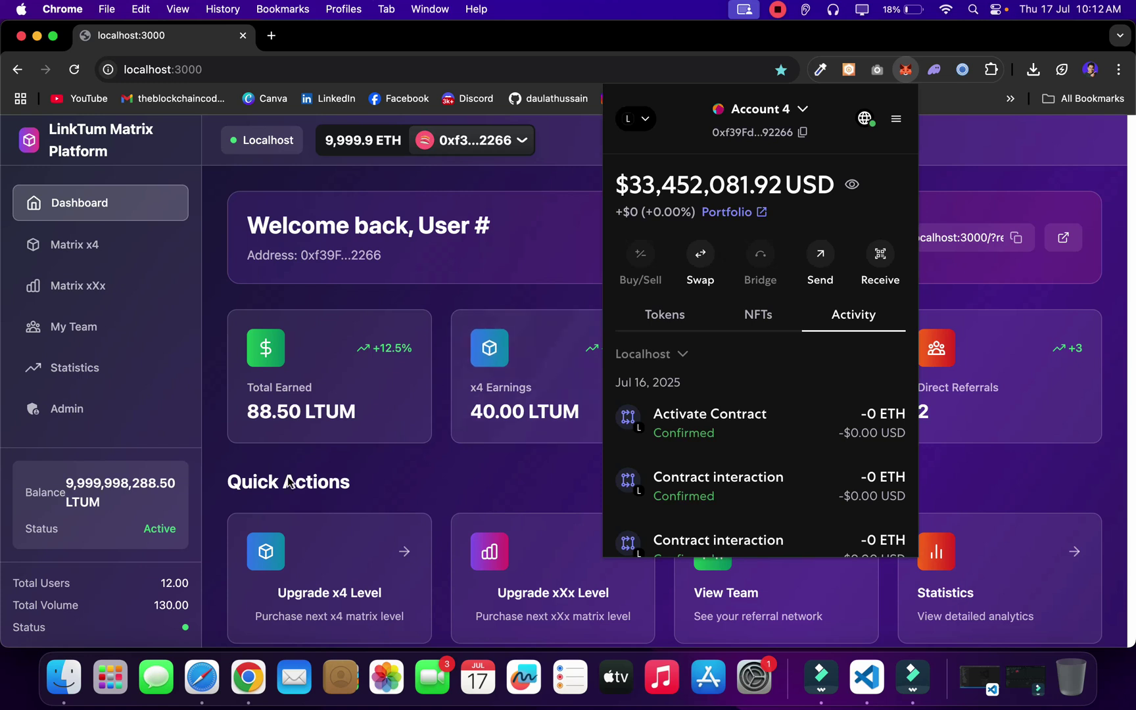
pyautogui.click(350, 459)
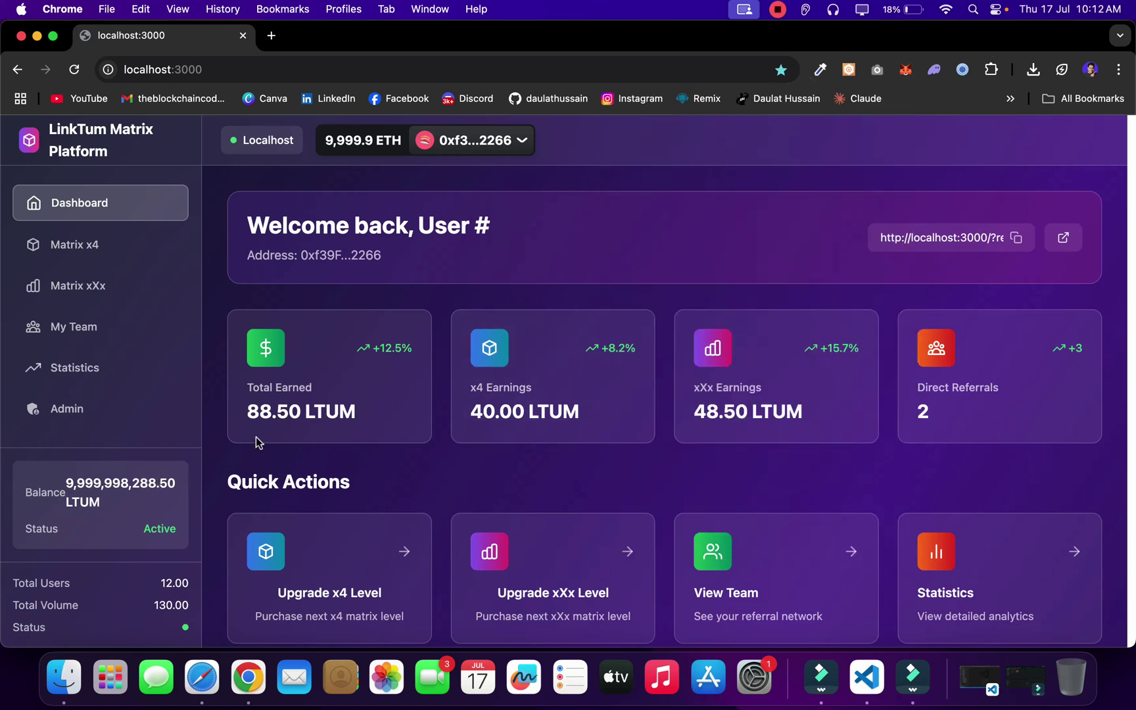
# Review Account 4's total earnings, quick actions and matrix overviews on the Dashboard.
pyautogui.moveTo(272, 412); pyautogui.dragTo(245, 412)
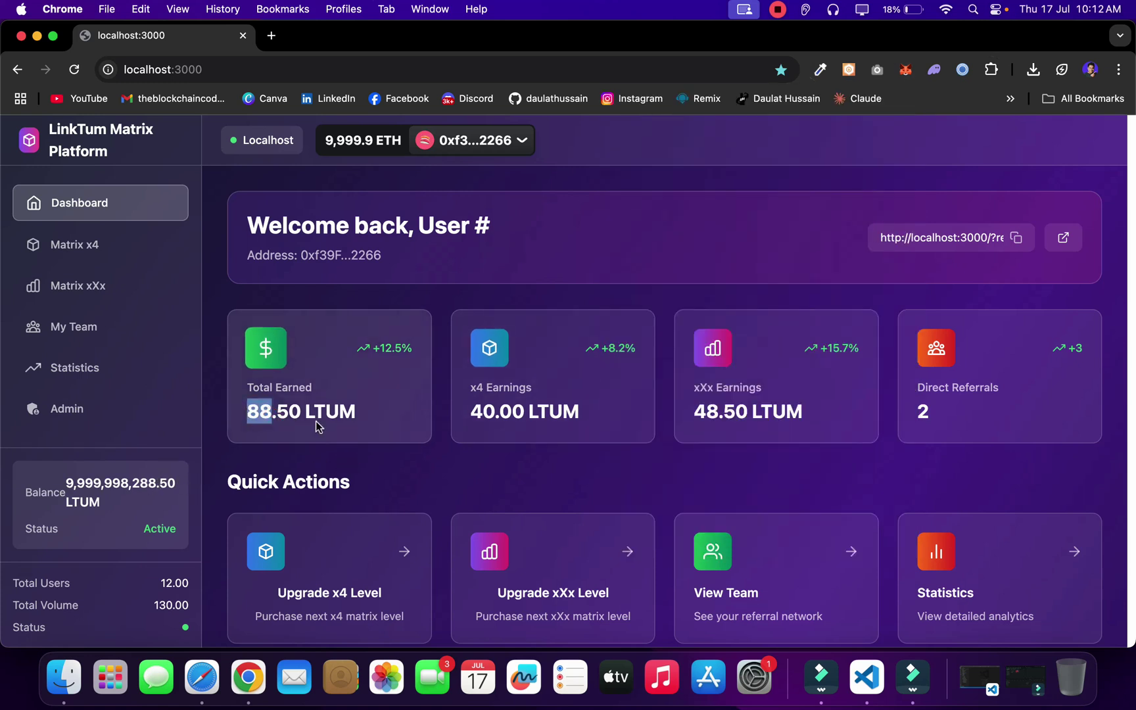
pyautogui.scroll(-4, 316, 427)
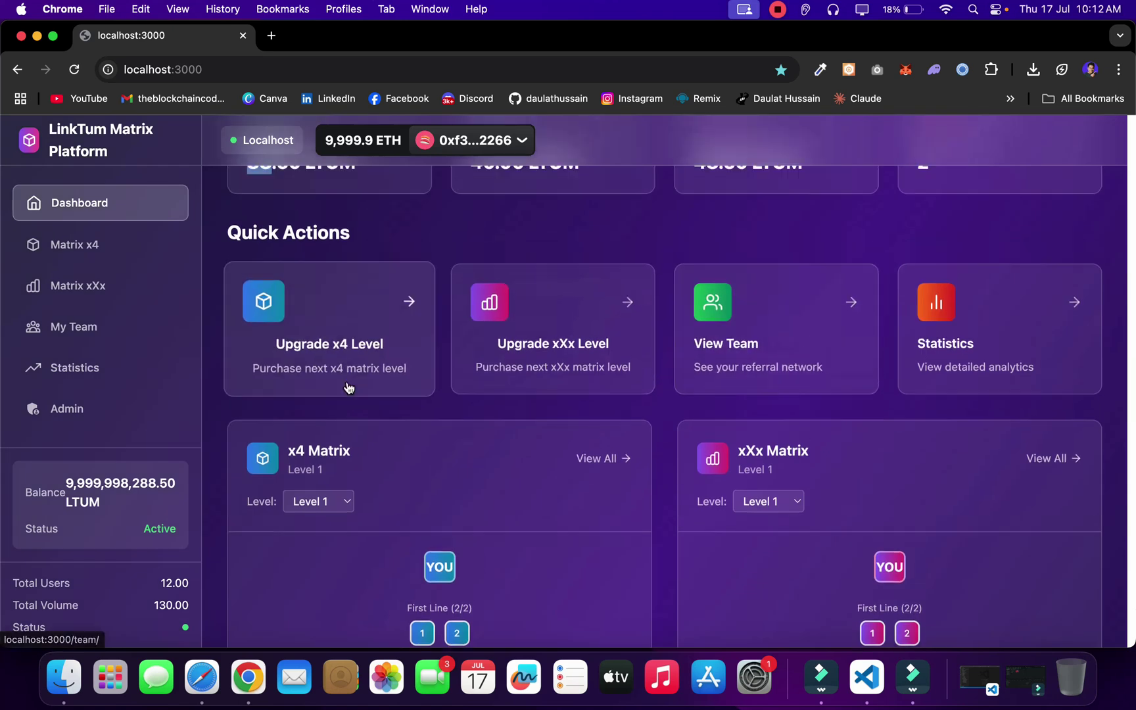
pyautogui.scroll(1, 542, 403)
pyautogui.scroll(-3, 625, 396)
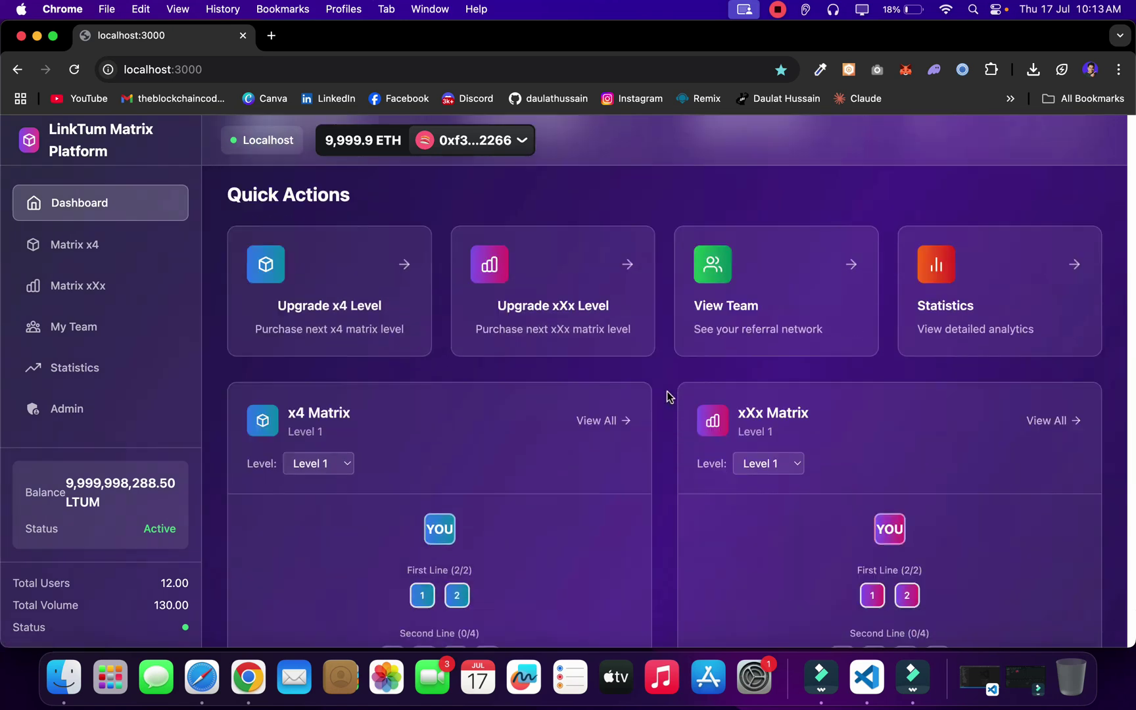
pyautogui.click(474, 514)
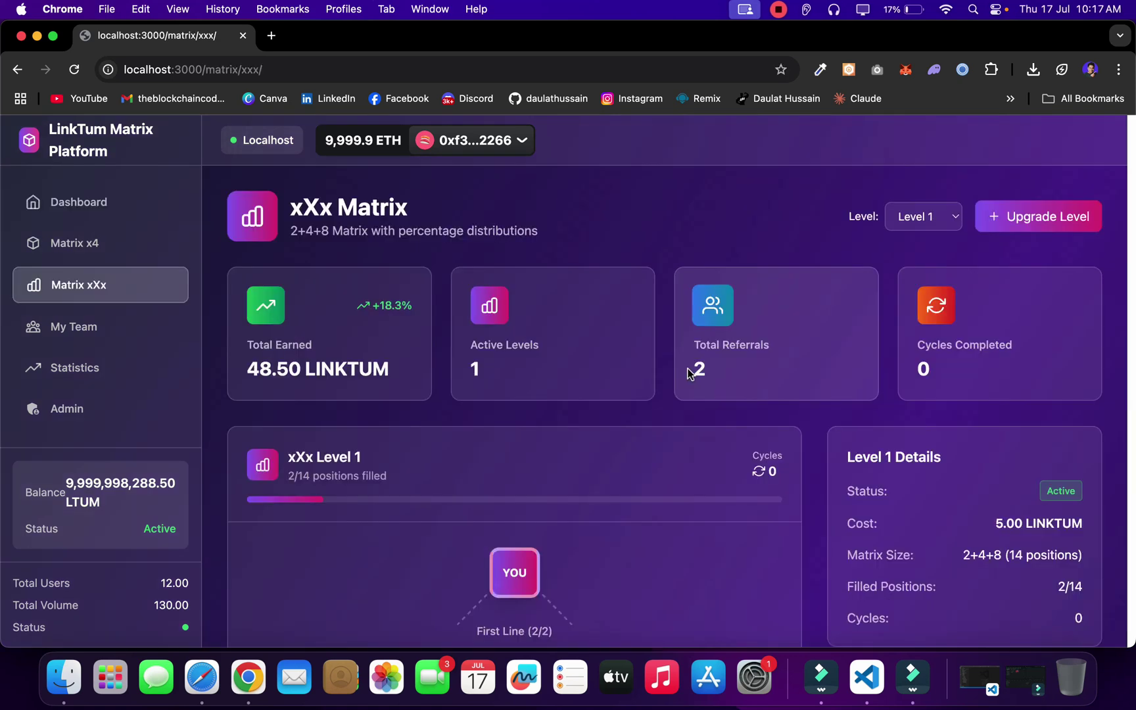
# Inspect the xXx Level 1 positions and level details of Account 4 on the xXx Matrix page.
pyautogui.scroll(-5, 687, 373)
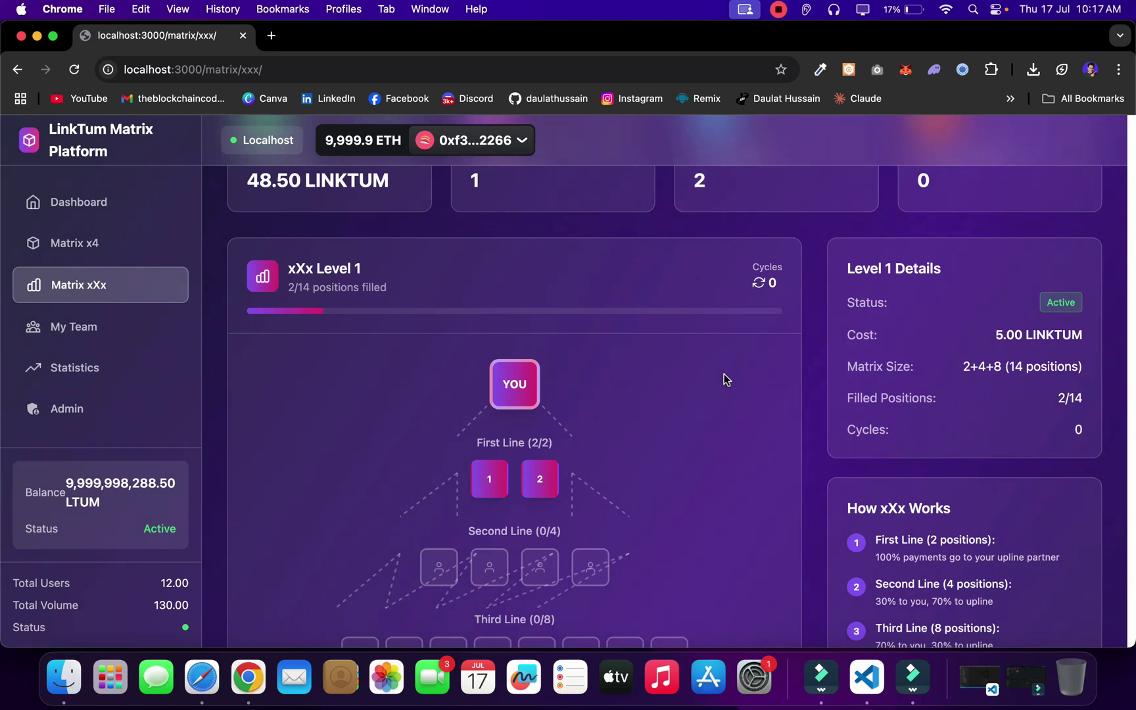
pyautogui.scroll(-2, 687, 518)
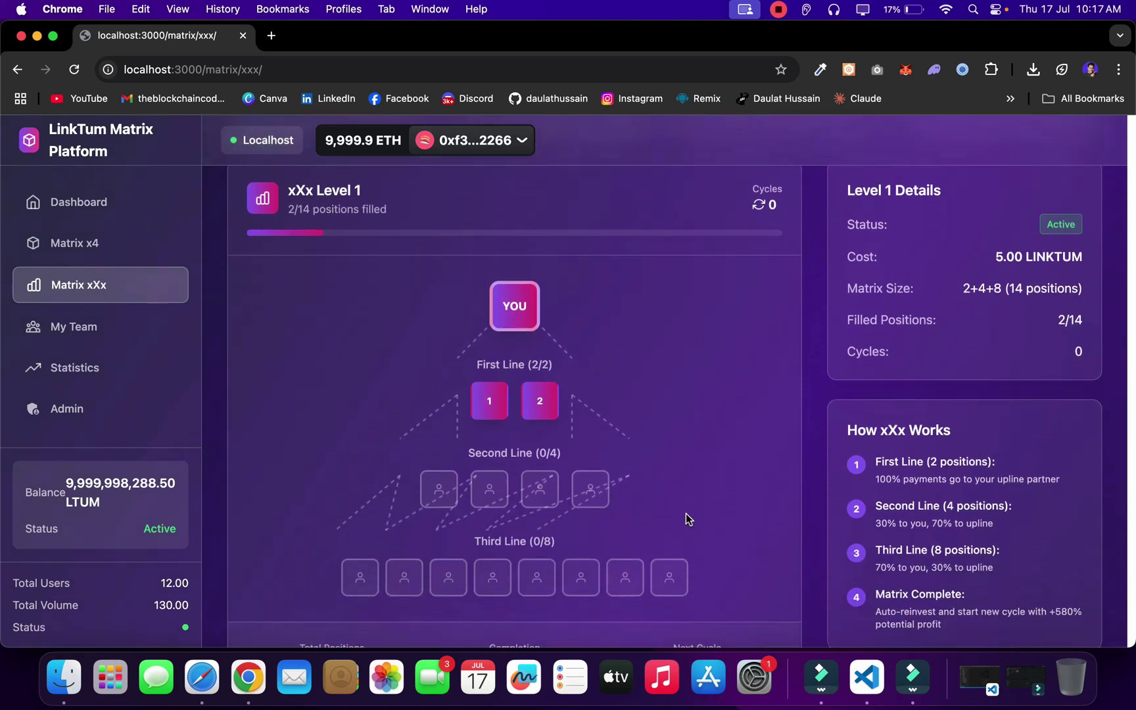
pyautogui.scroll(7, 686, 518)
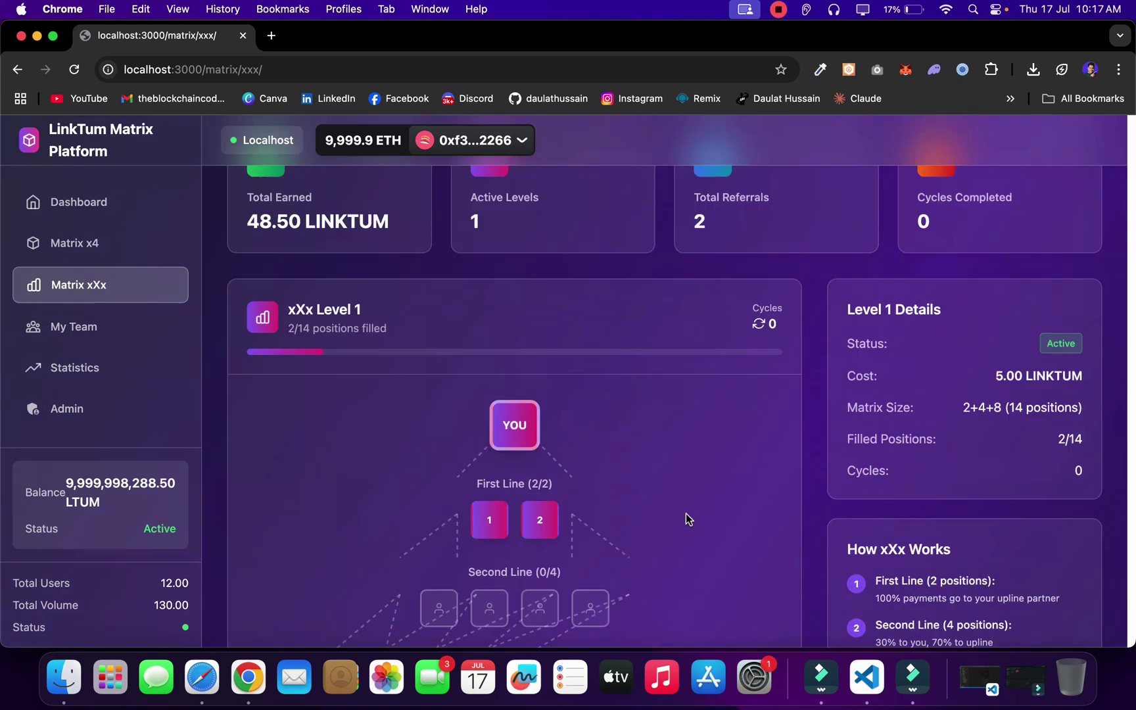
# Switch the MetaMask wallet to Account 18 and connect it to localhost:3000.
pyautogui.click(905, 69)
pyautogui.click(803, 113)
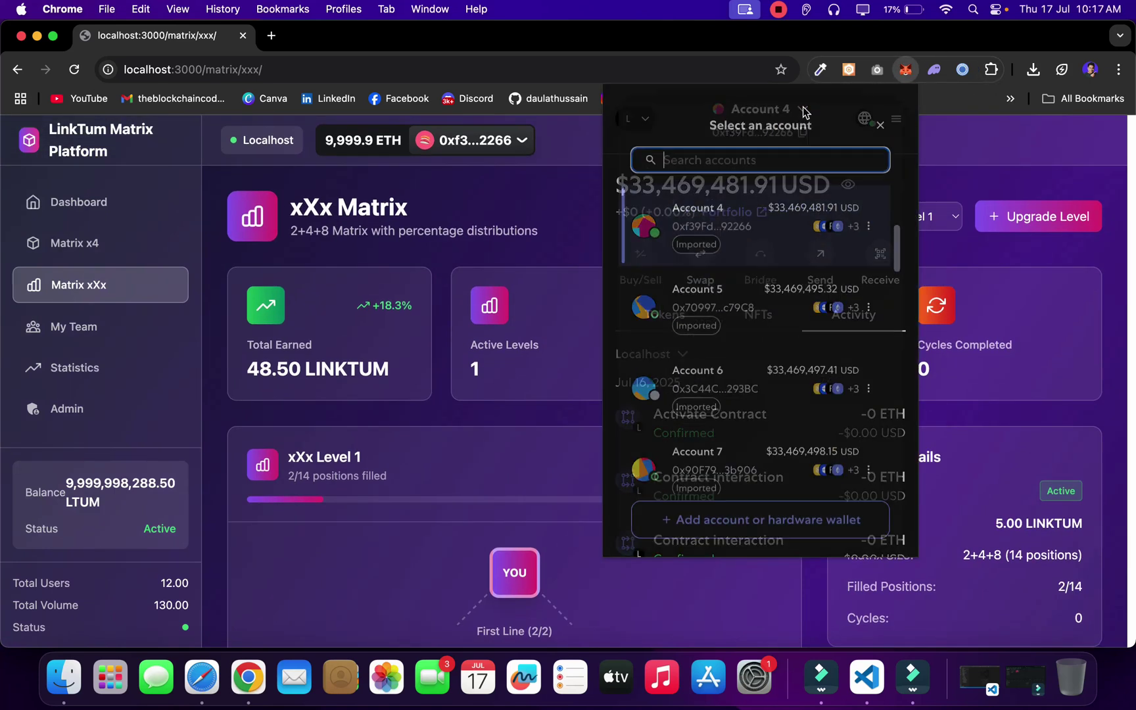
pyautogui.scroll(-6, 771, 374)
pyautogui.scroll(-8, 771, 374)
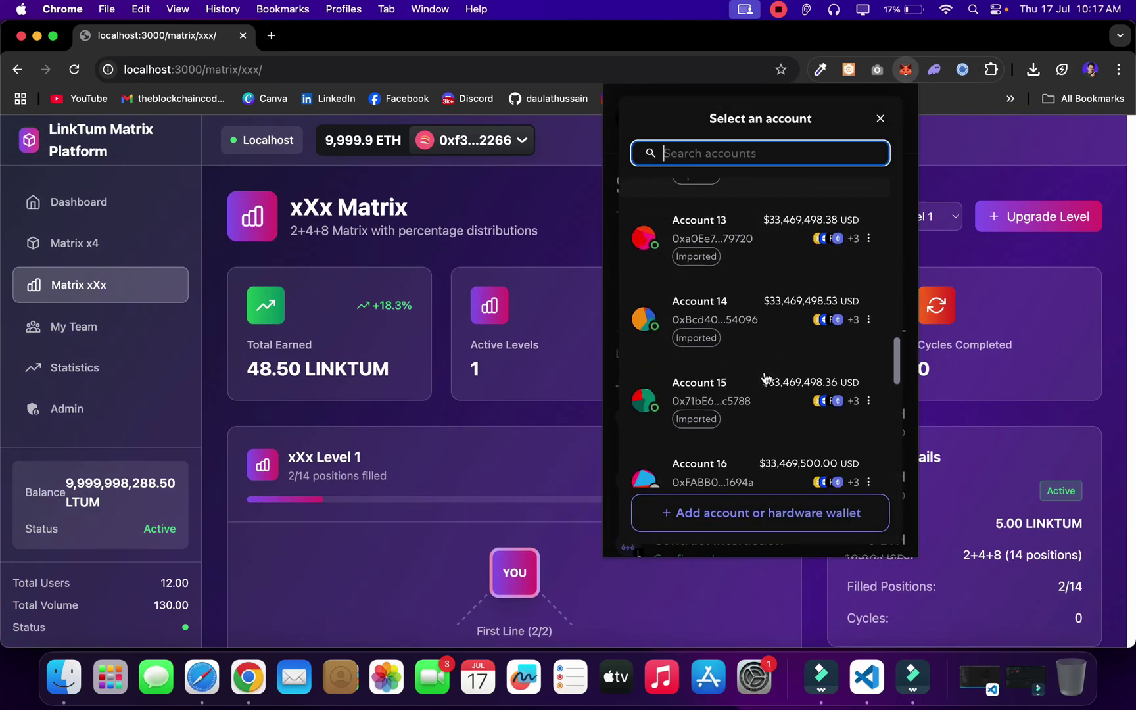
pyautogui.click(752, 387)
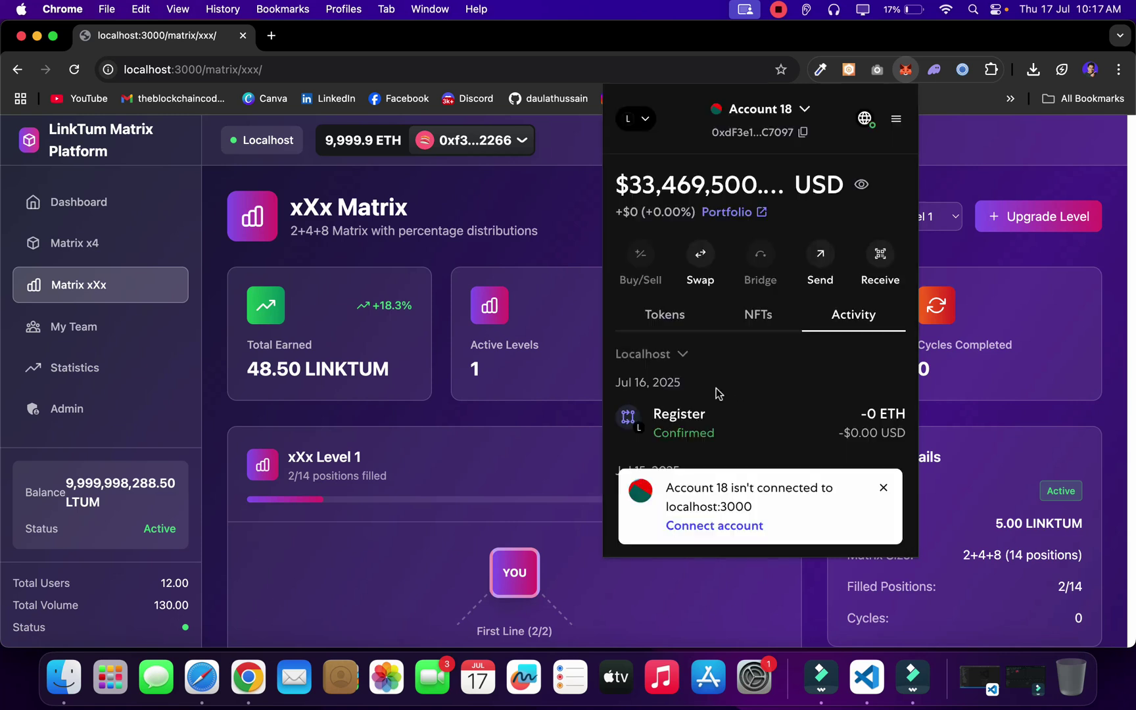
pyautogui.click(721, 529)
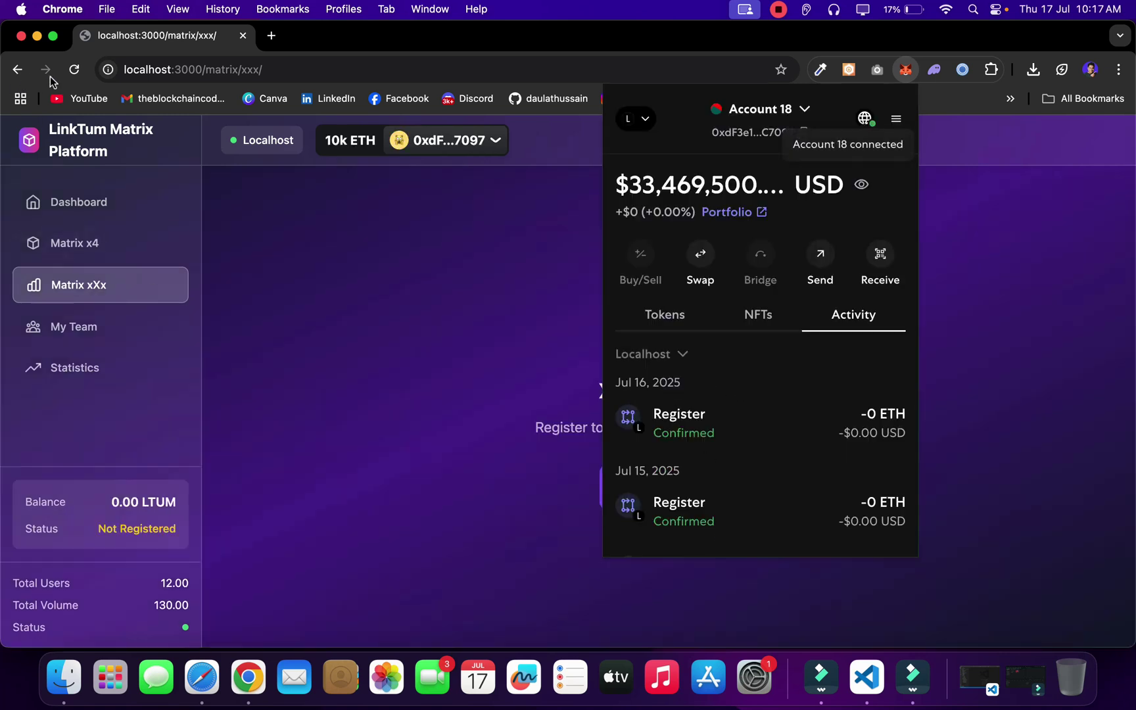
# Reload the platform, review Account 18's registration from the Dashboard up to the token approval stage, and close it without registering.
pyautogui.click(74, 69)
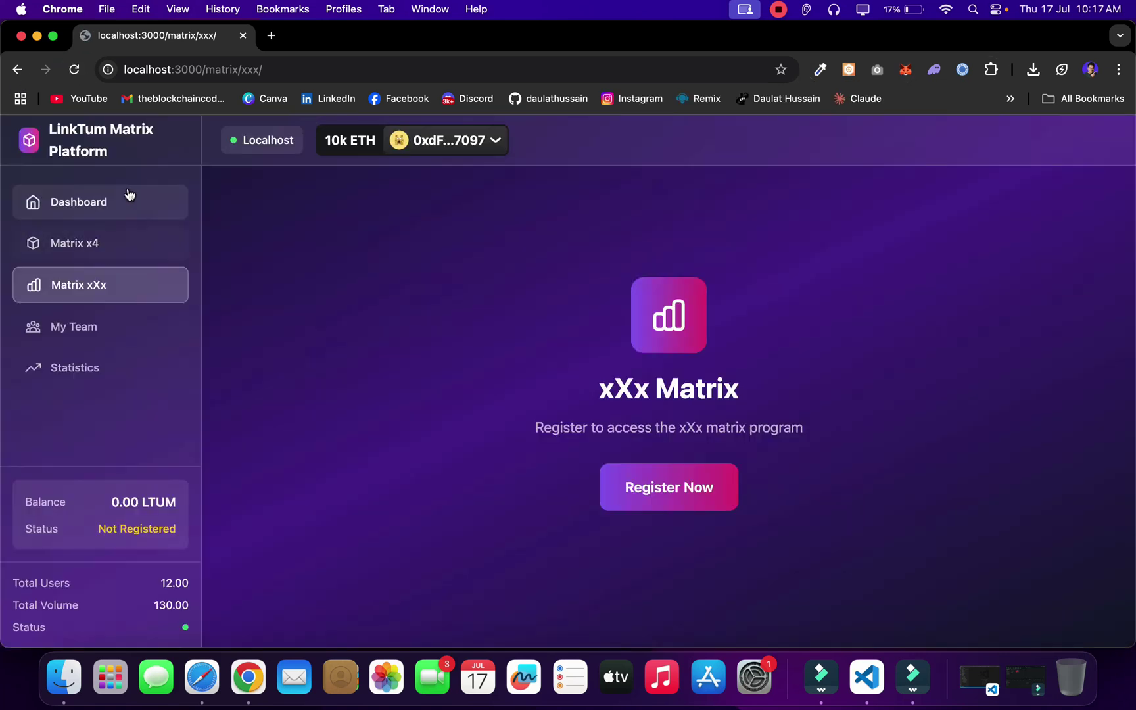
pyautogui.click(111, 197)
pyautogui.click(667, 582)
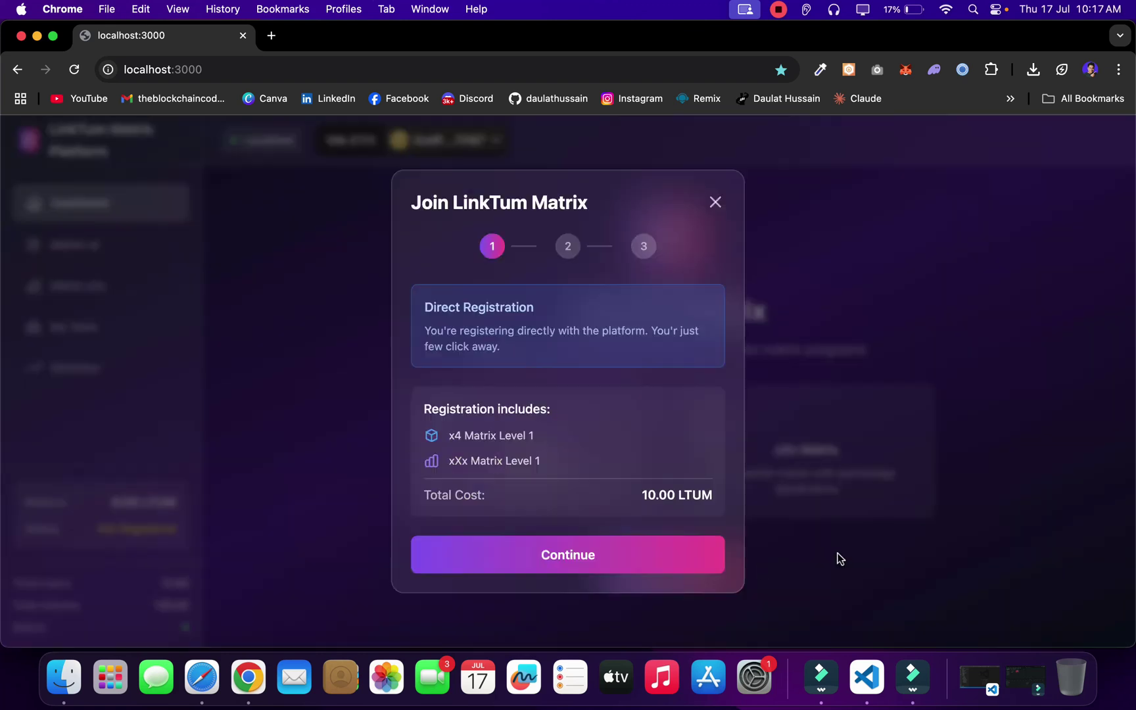
pyautogui.tripleClick(512, 345)
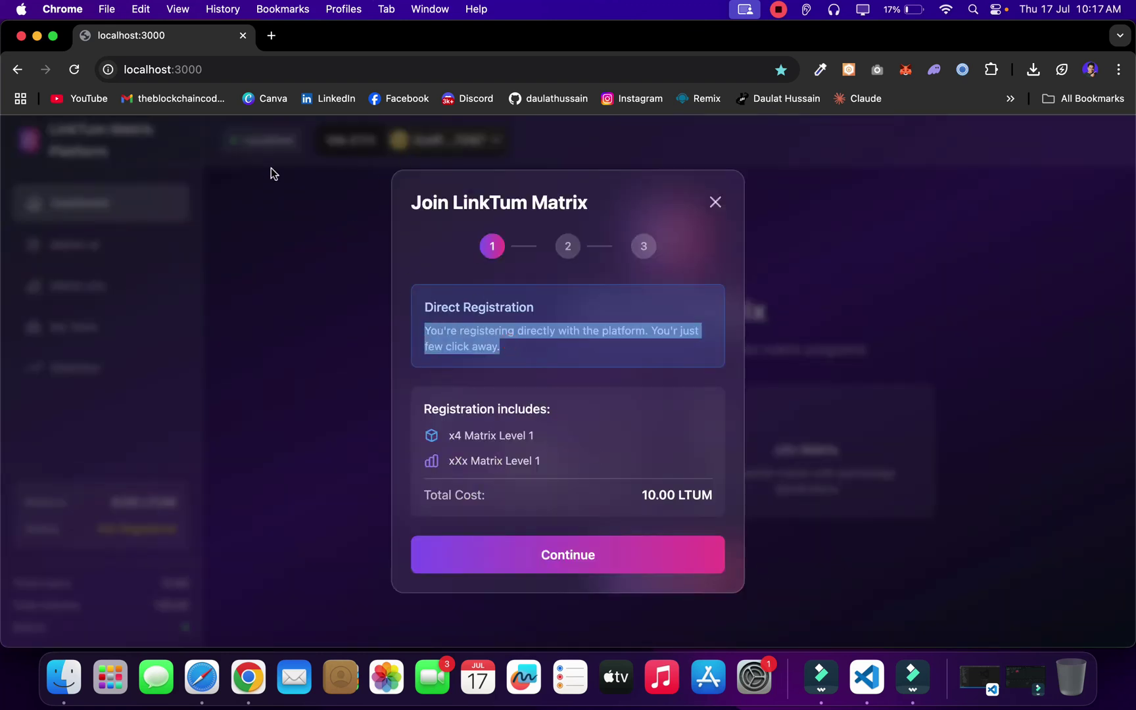
pyautogui.click(588, 560)
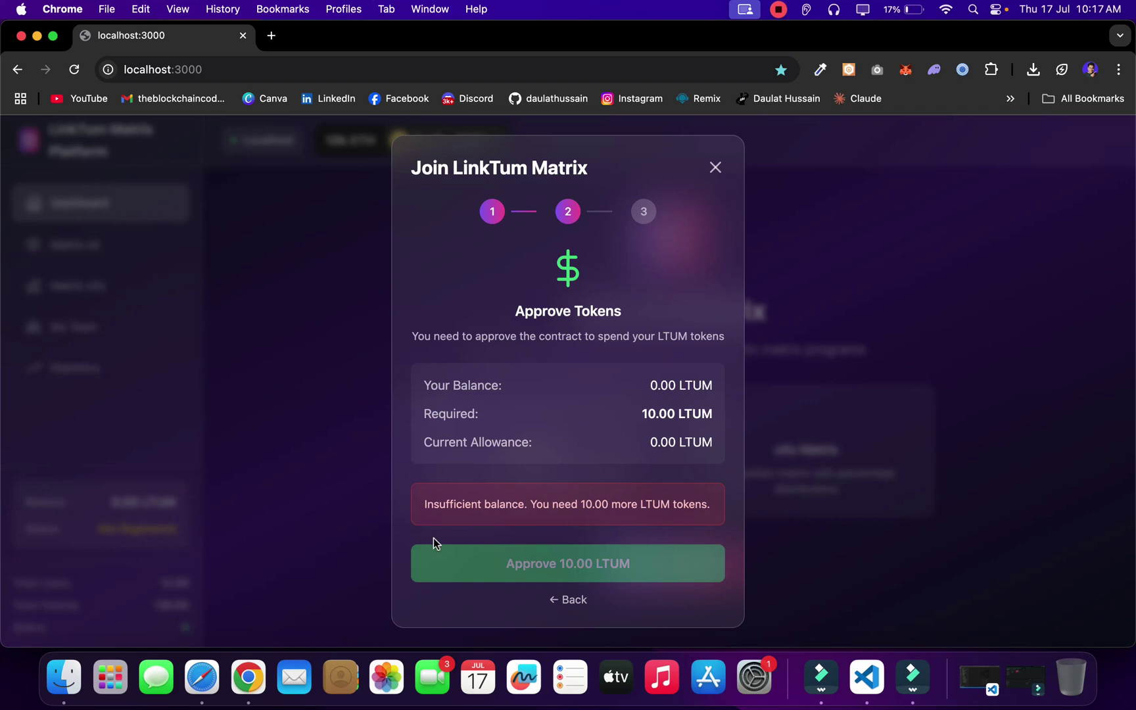
pyautogui.click(715, 167)
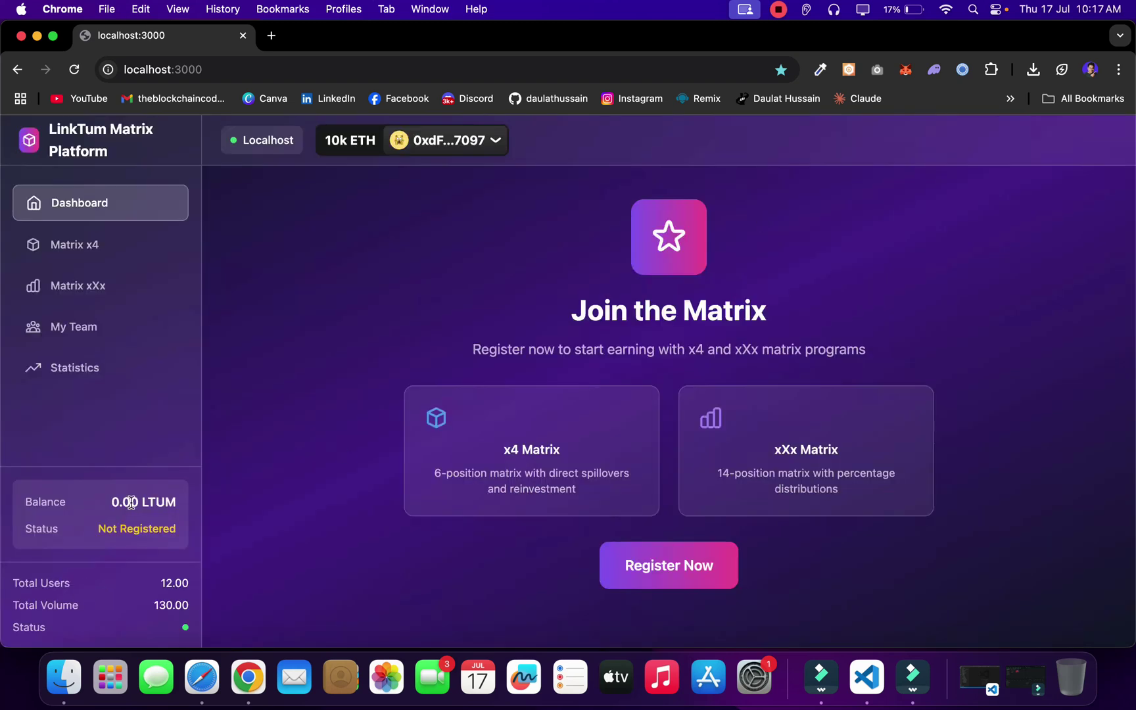
# Open the Carbon Creations Token site at carboncreations.cloud in a new browser tab.
pyautogui.click(271, 35)
pyautogui.write('carboncreations.cloud')
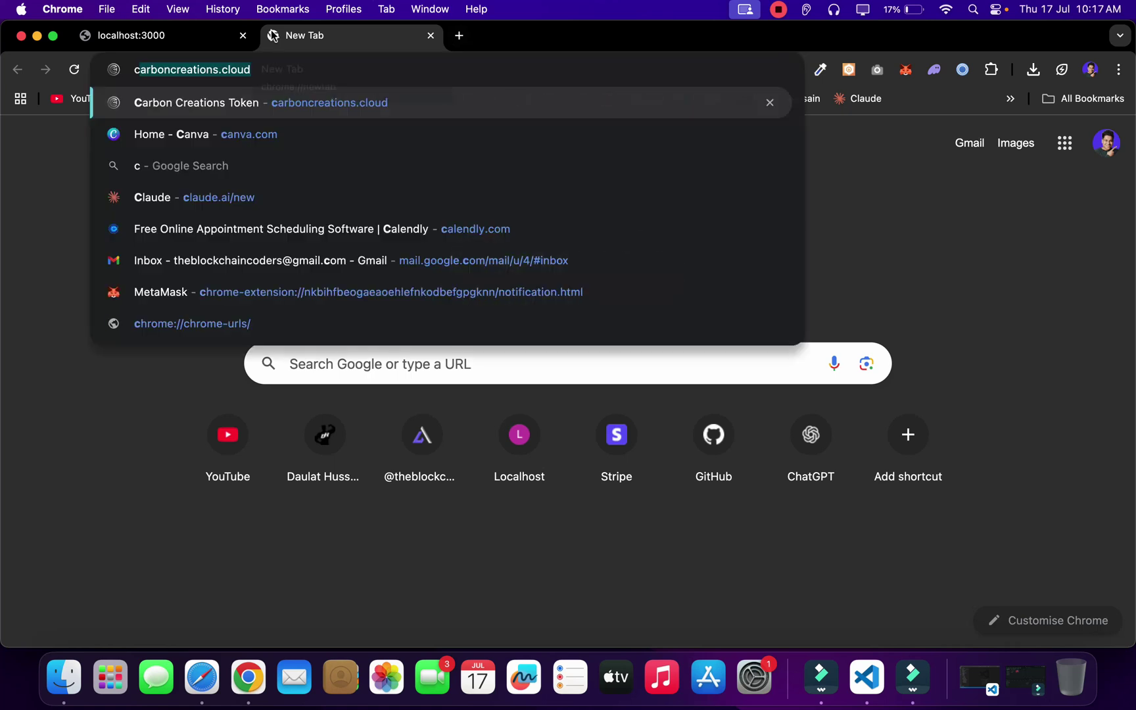
pyautogui.press('Return')
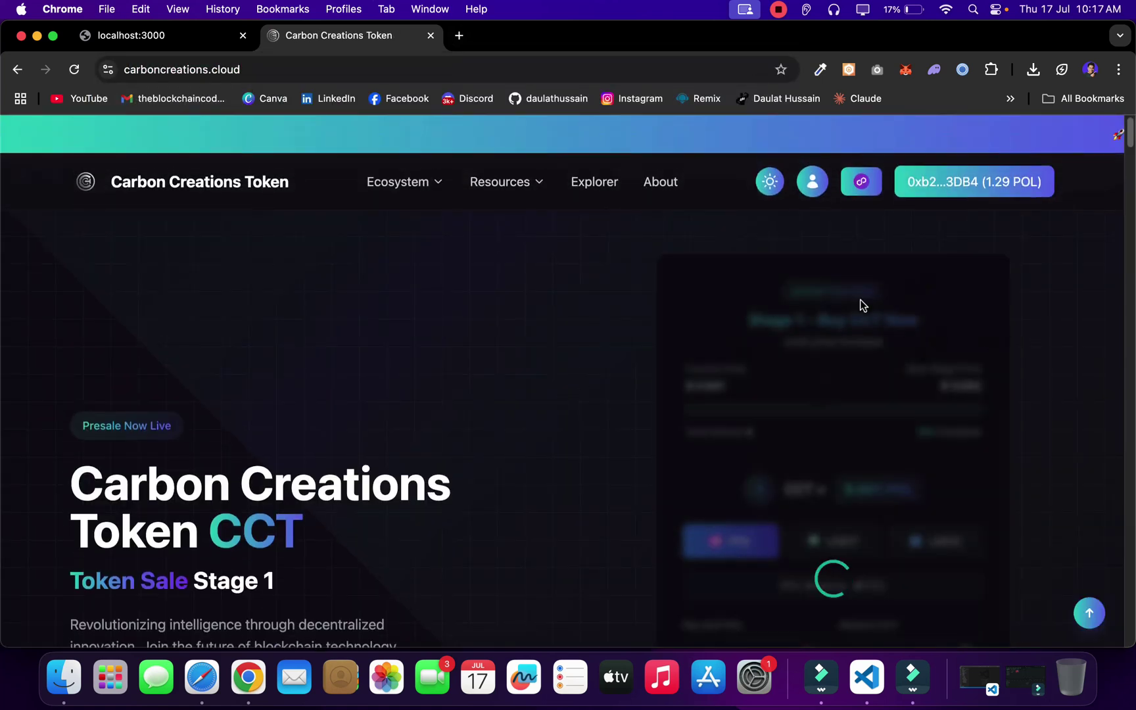
pyautogui.click(135, 12)
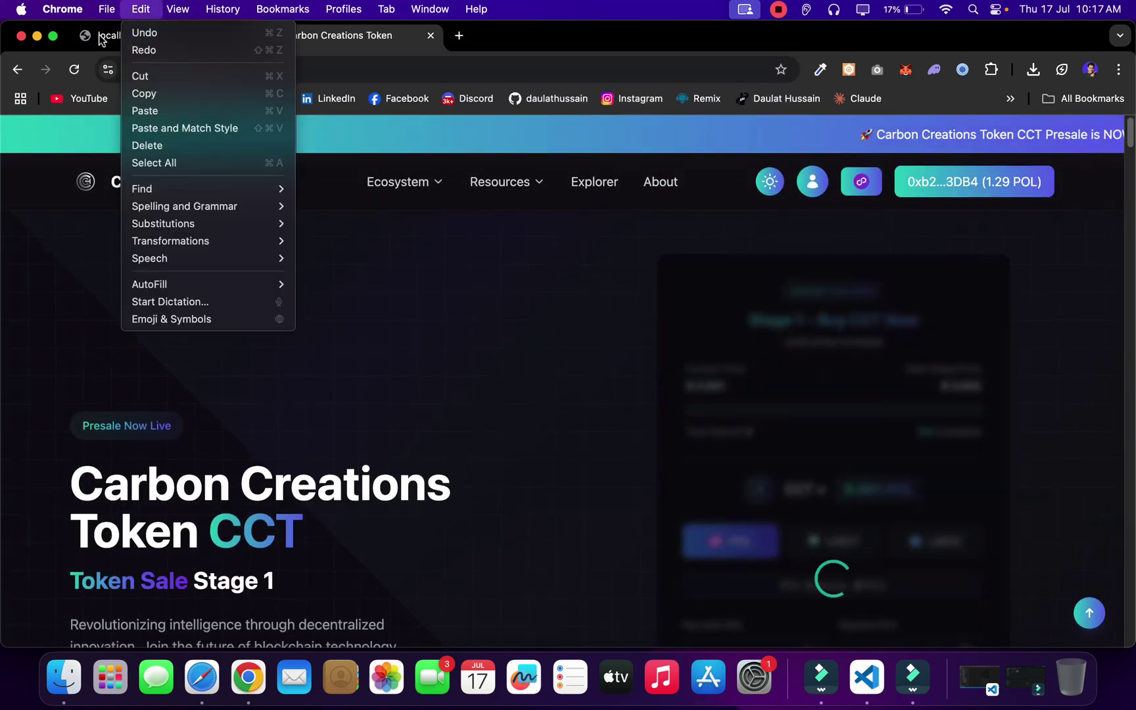
# Return to the localhost:3000 tab, copy the connected wallet's address and disconnect the wallet from the platform.
pyautogui.click(152, 35)
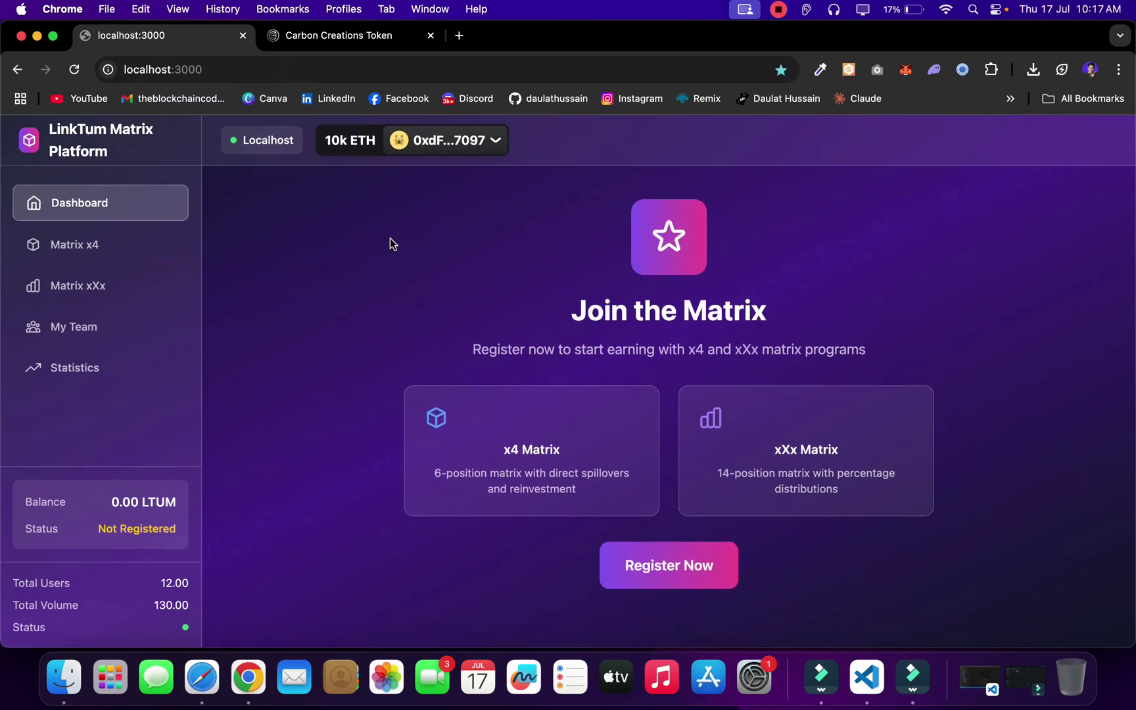
pyautogui.click(447, 140)
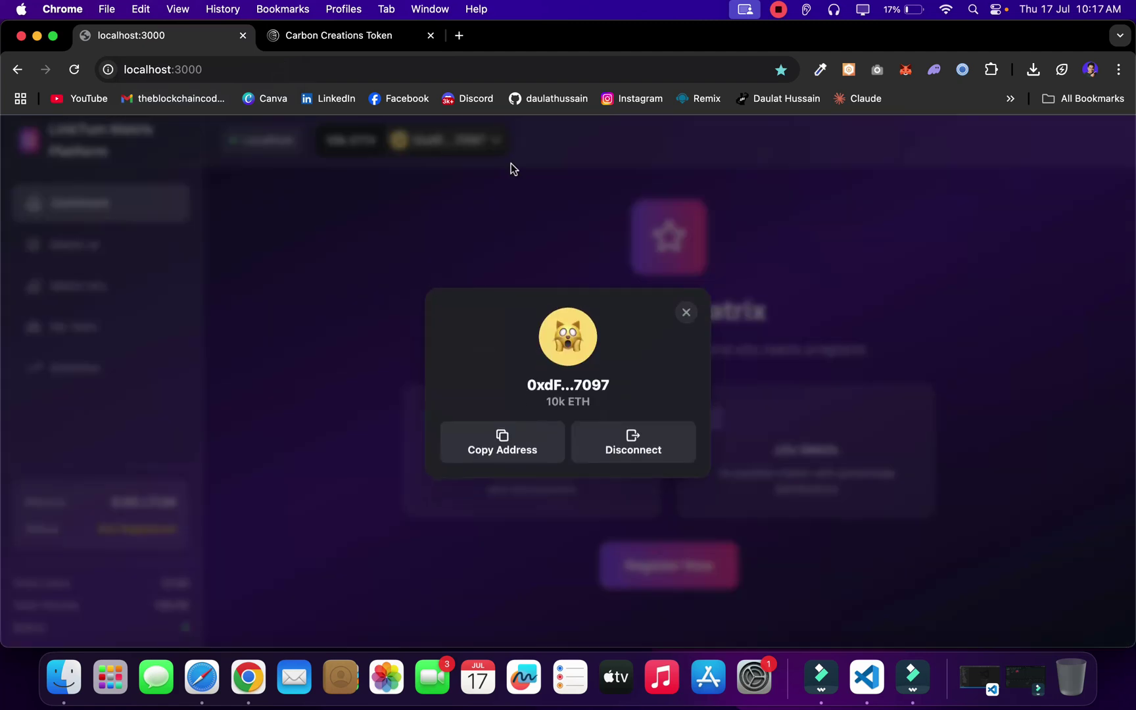
pyautogui.click(523, 439)
pyautogui.click(599, 441)
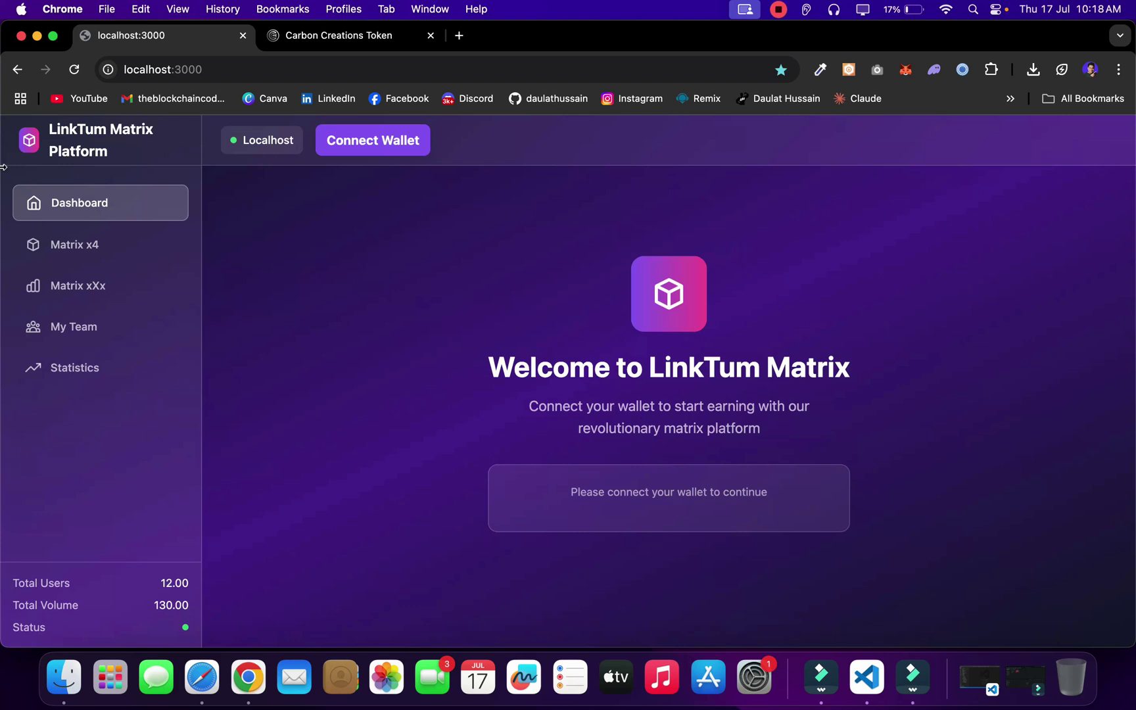